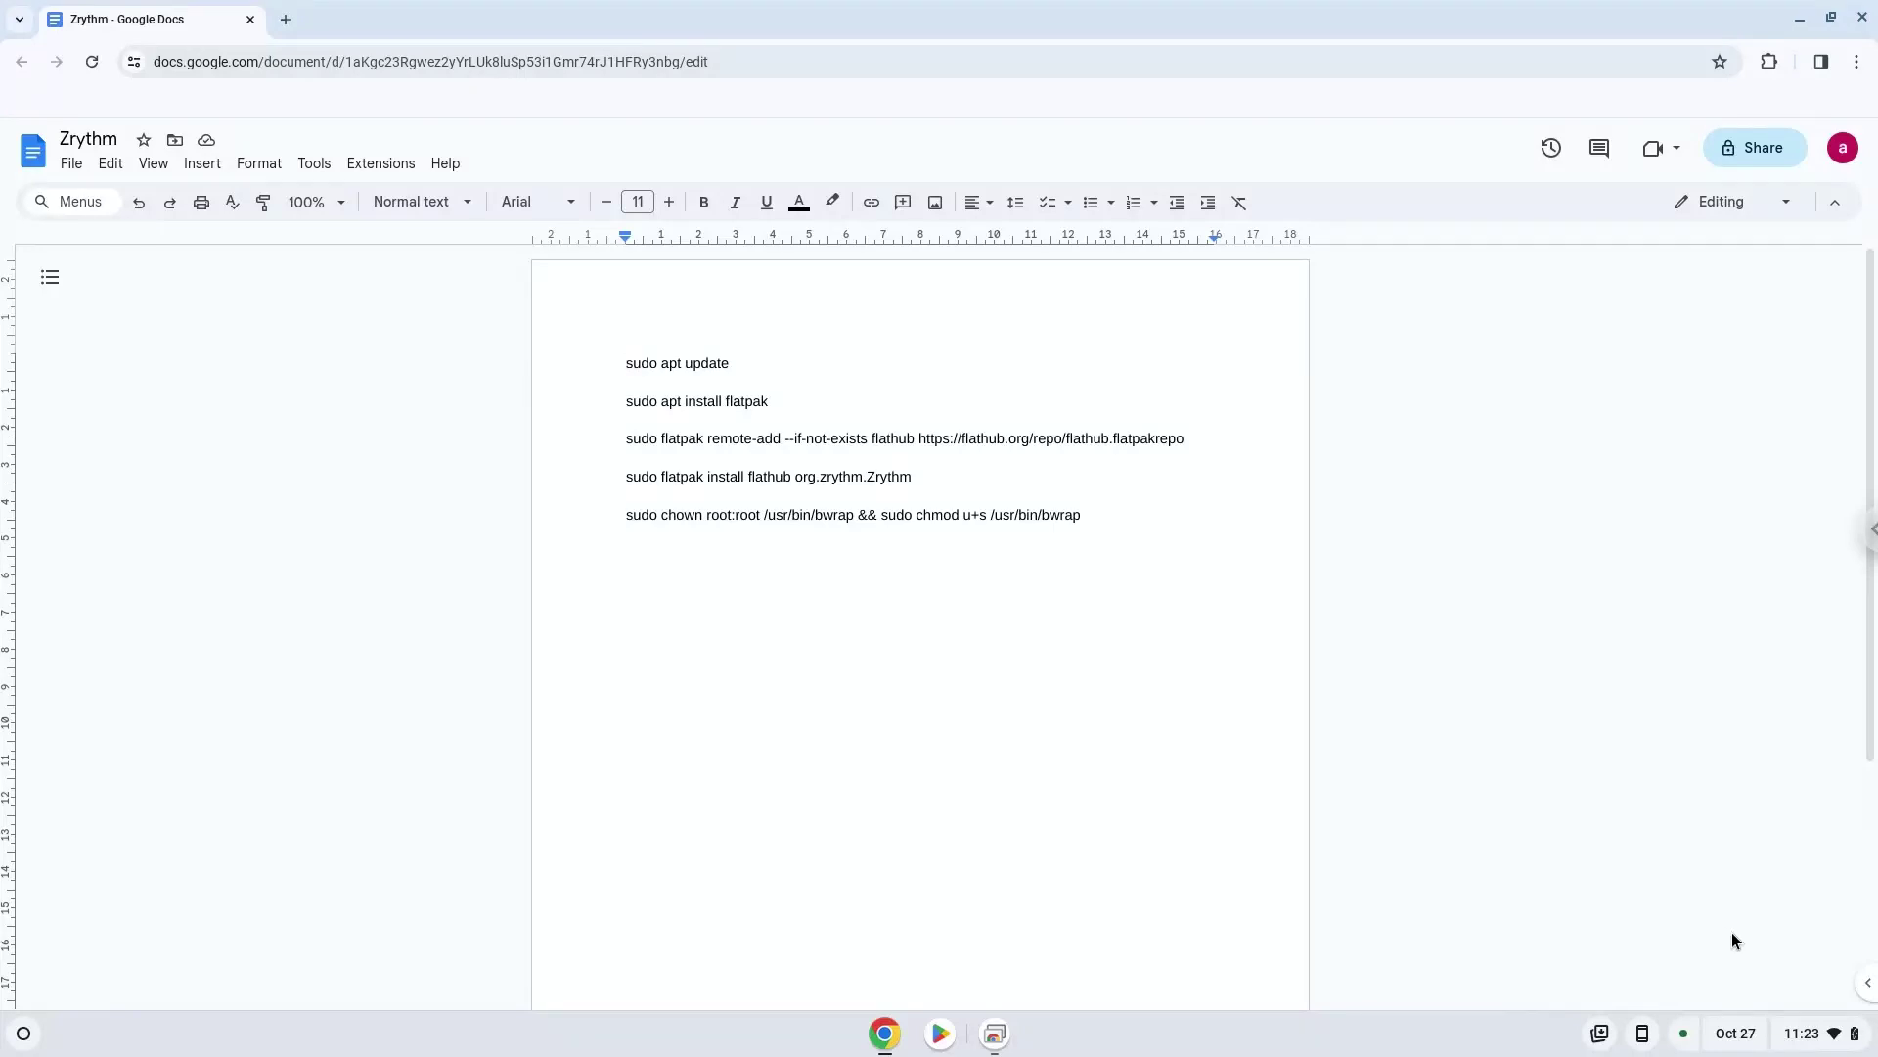
Open ChromeOS Settings and choose Turn on for Linux under Advanced > Developers
left_click(1777, 1035)
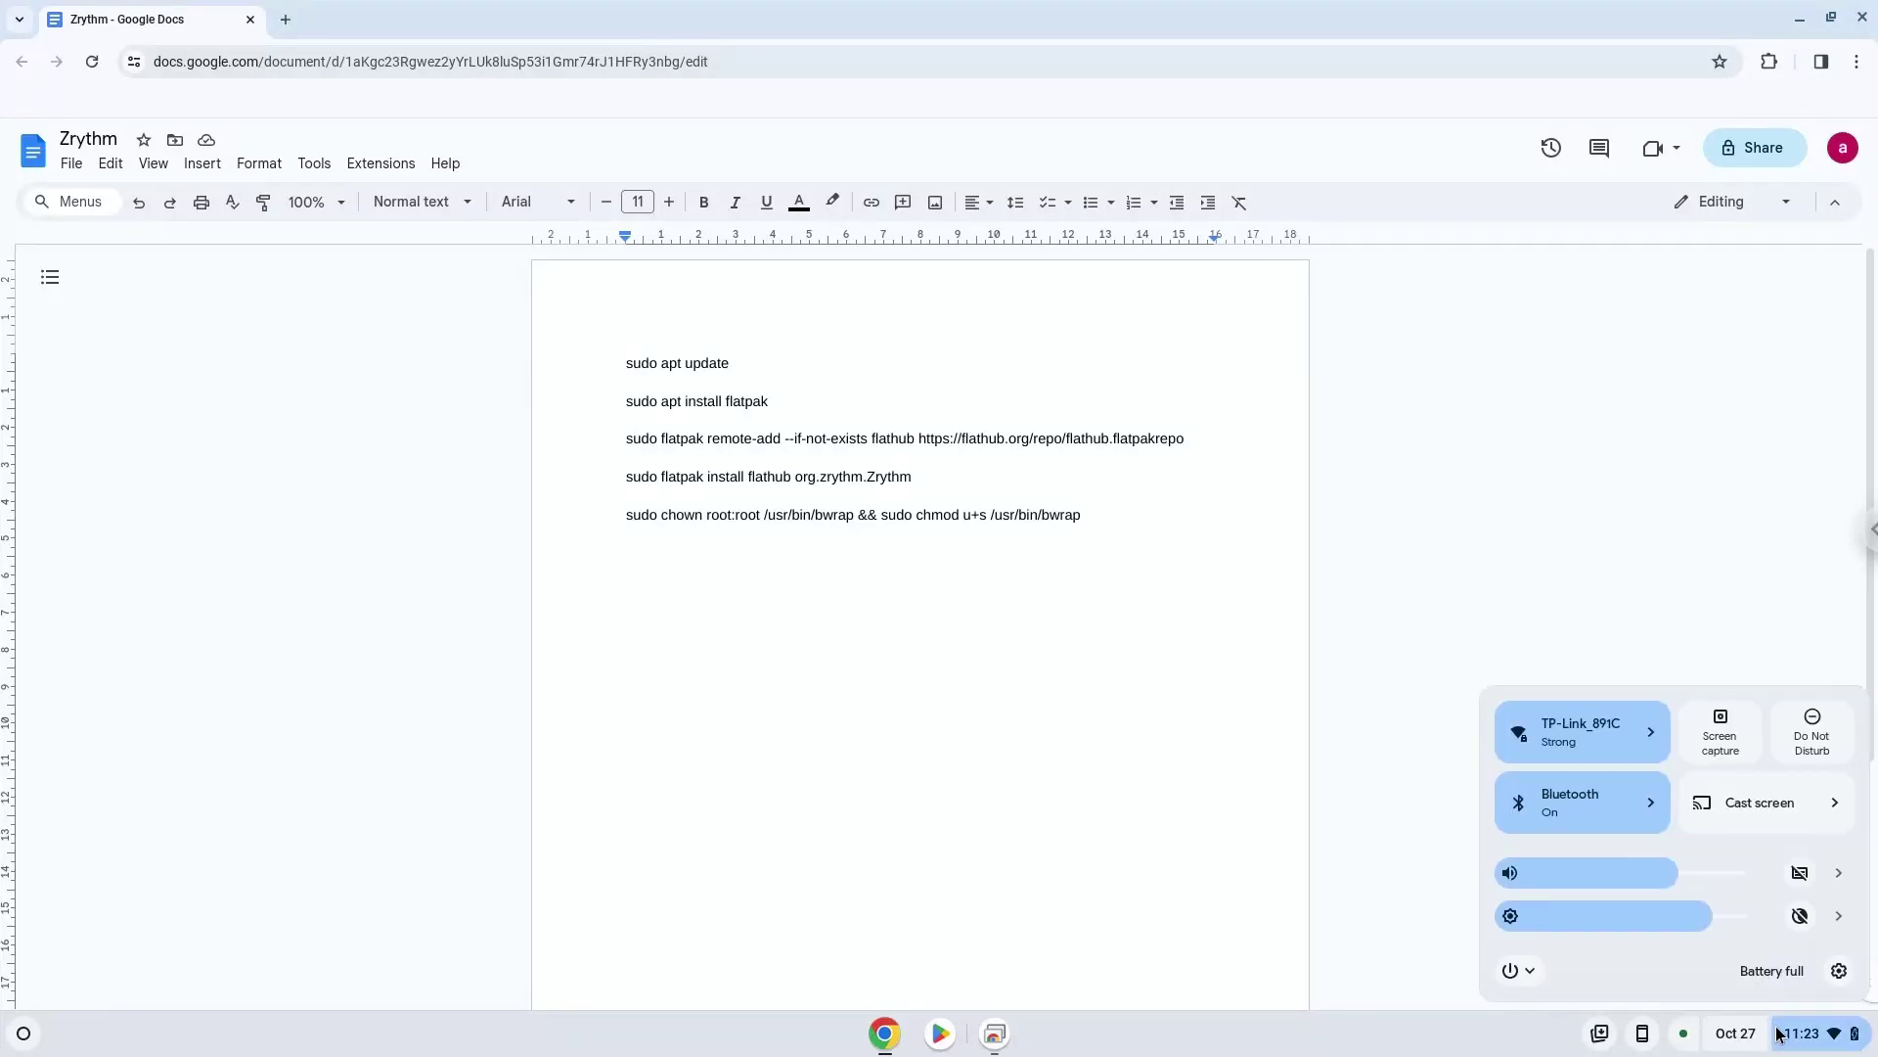
left_click(1841, 972)
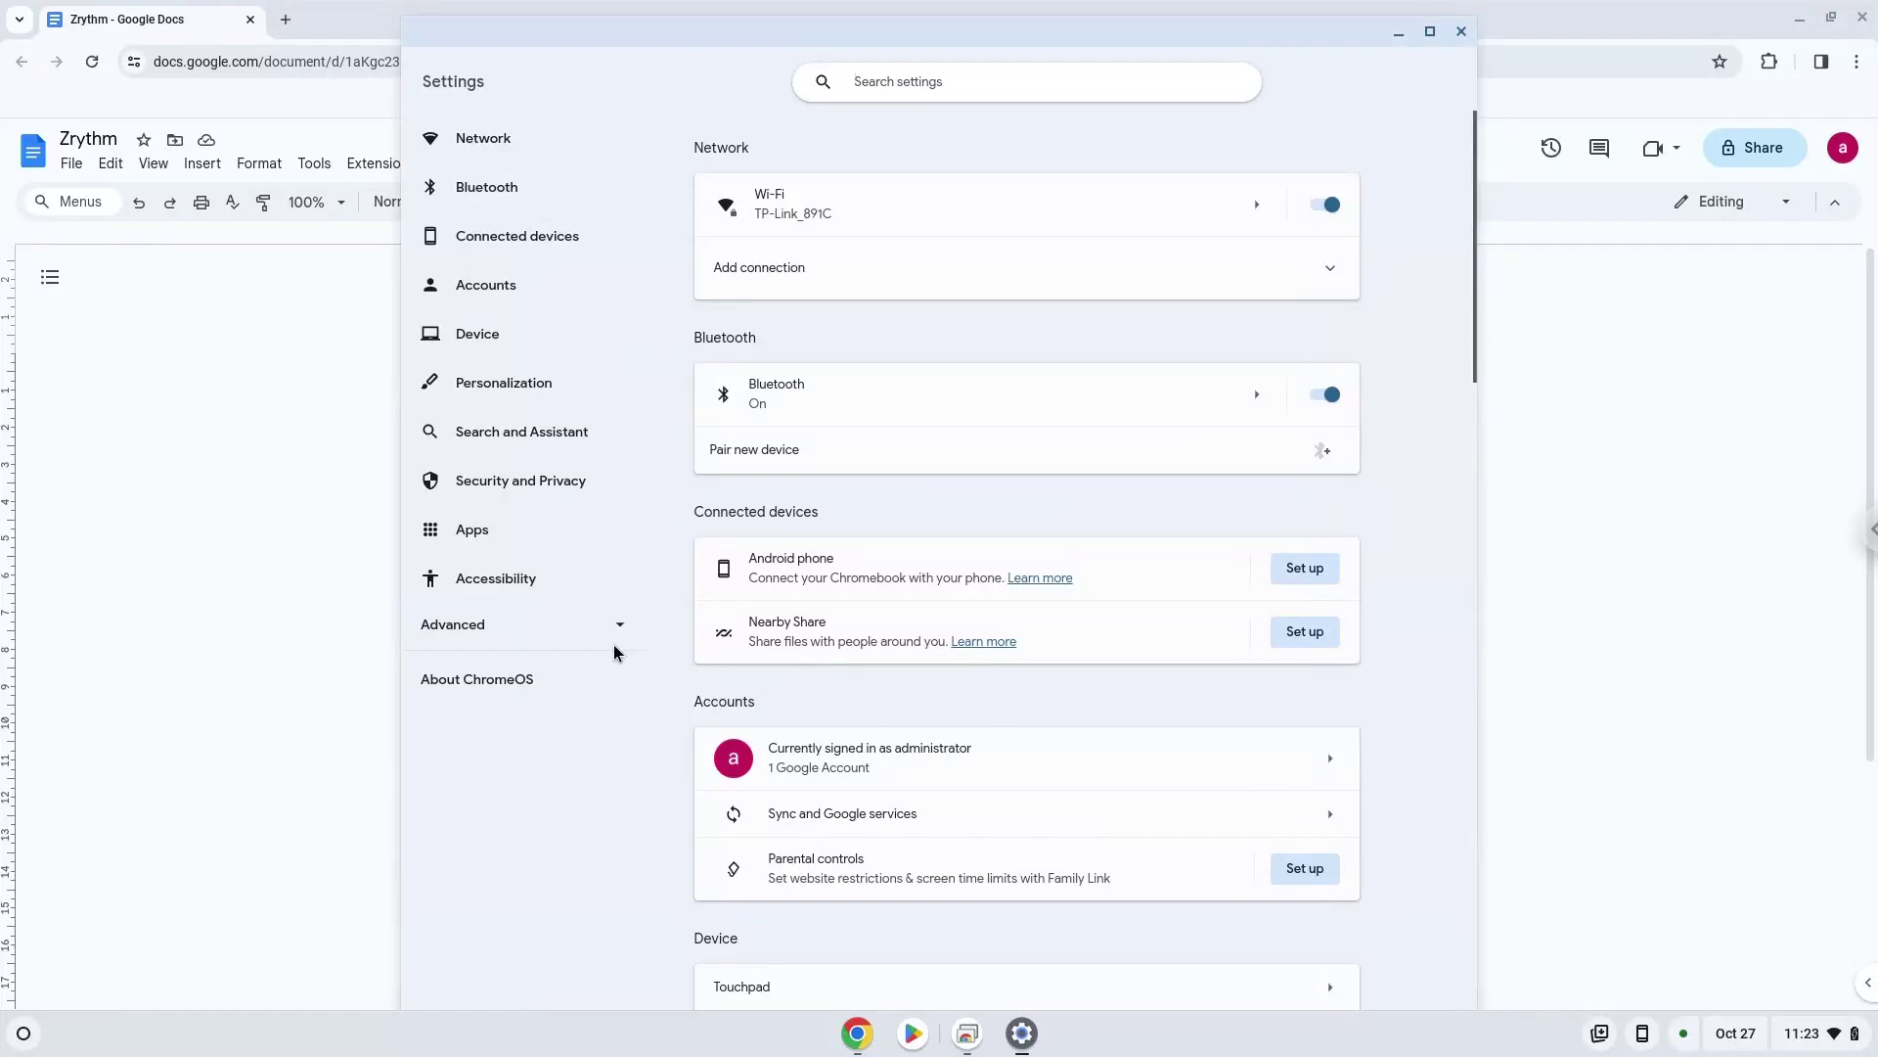
left_click(584, 635)
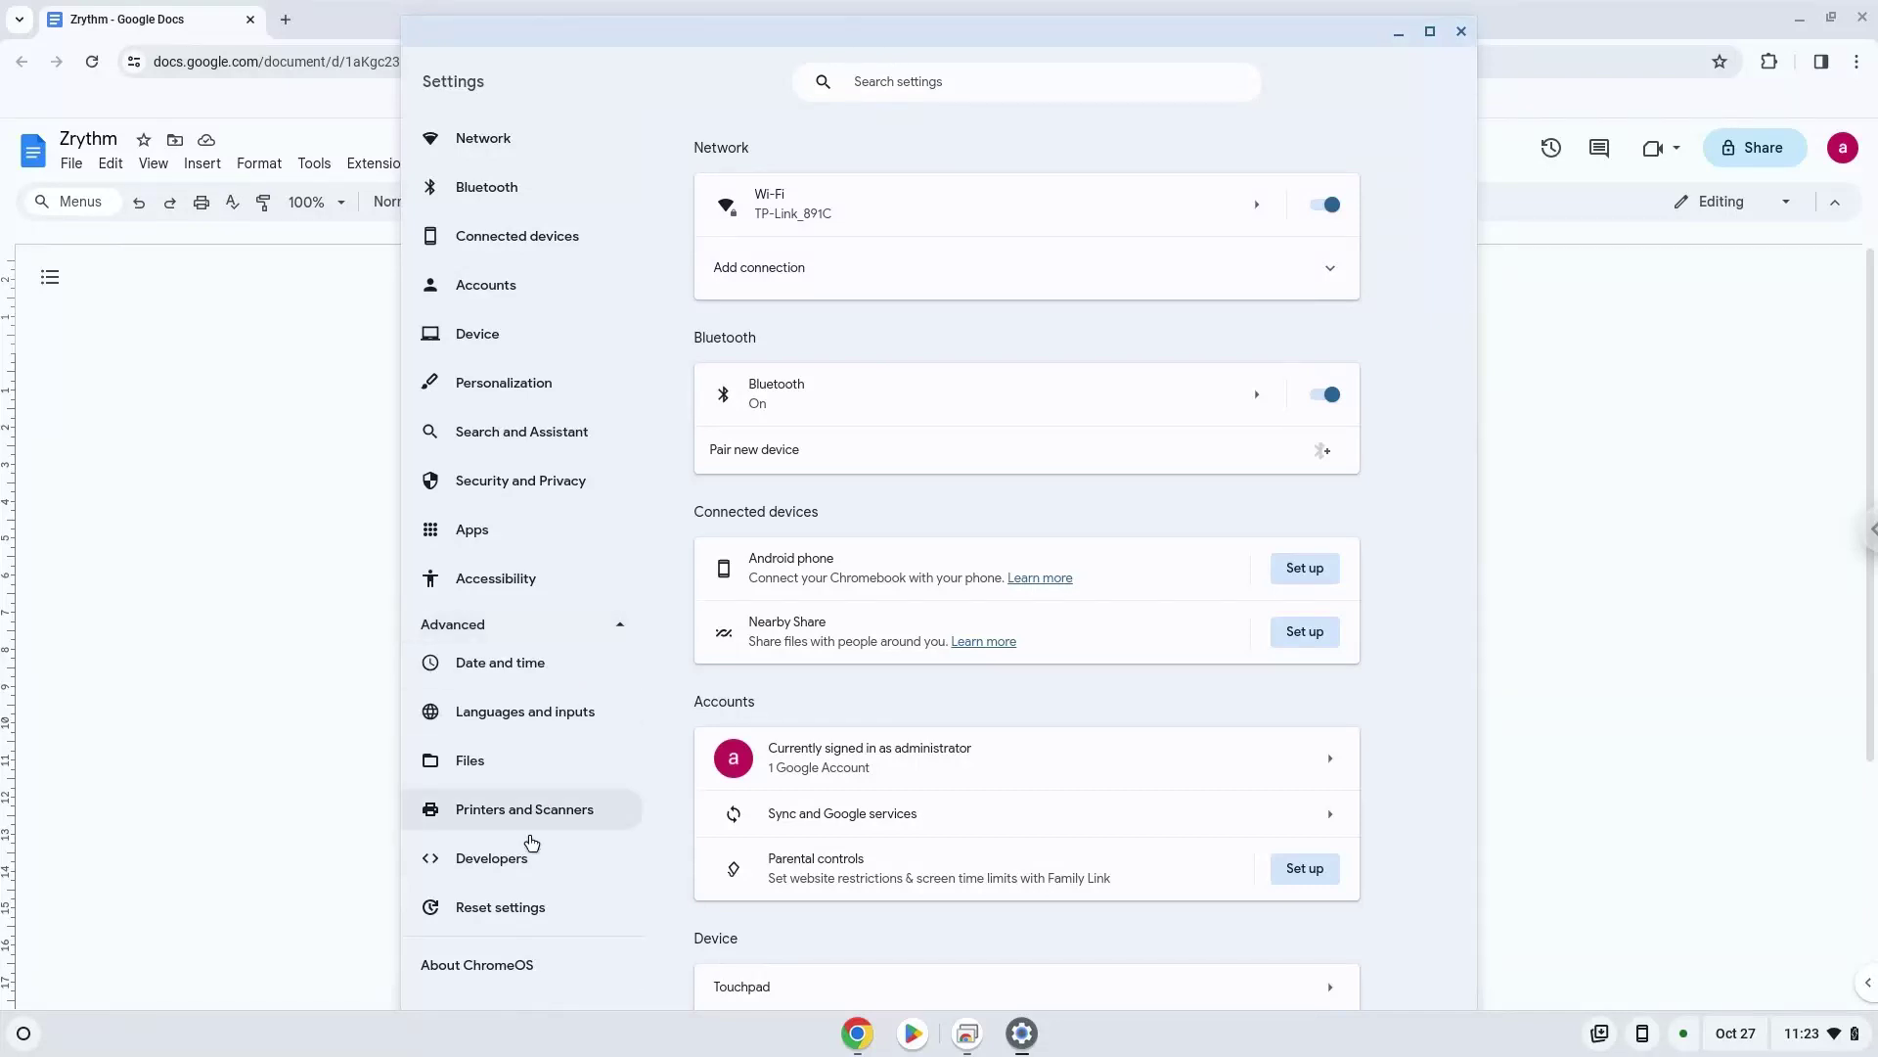
left_click(526, 864)
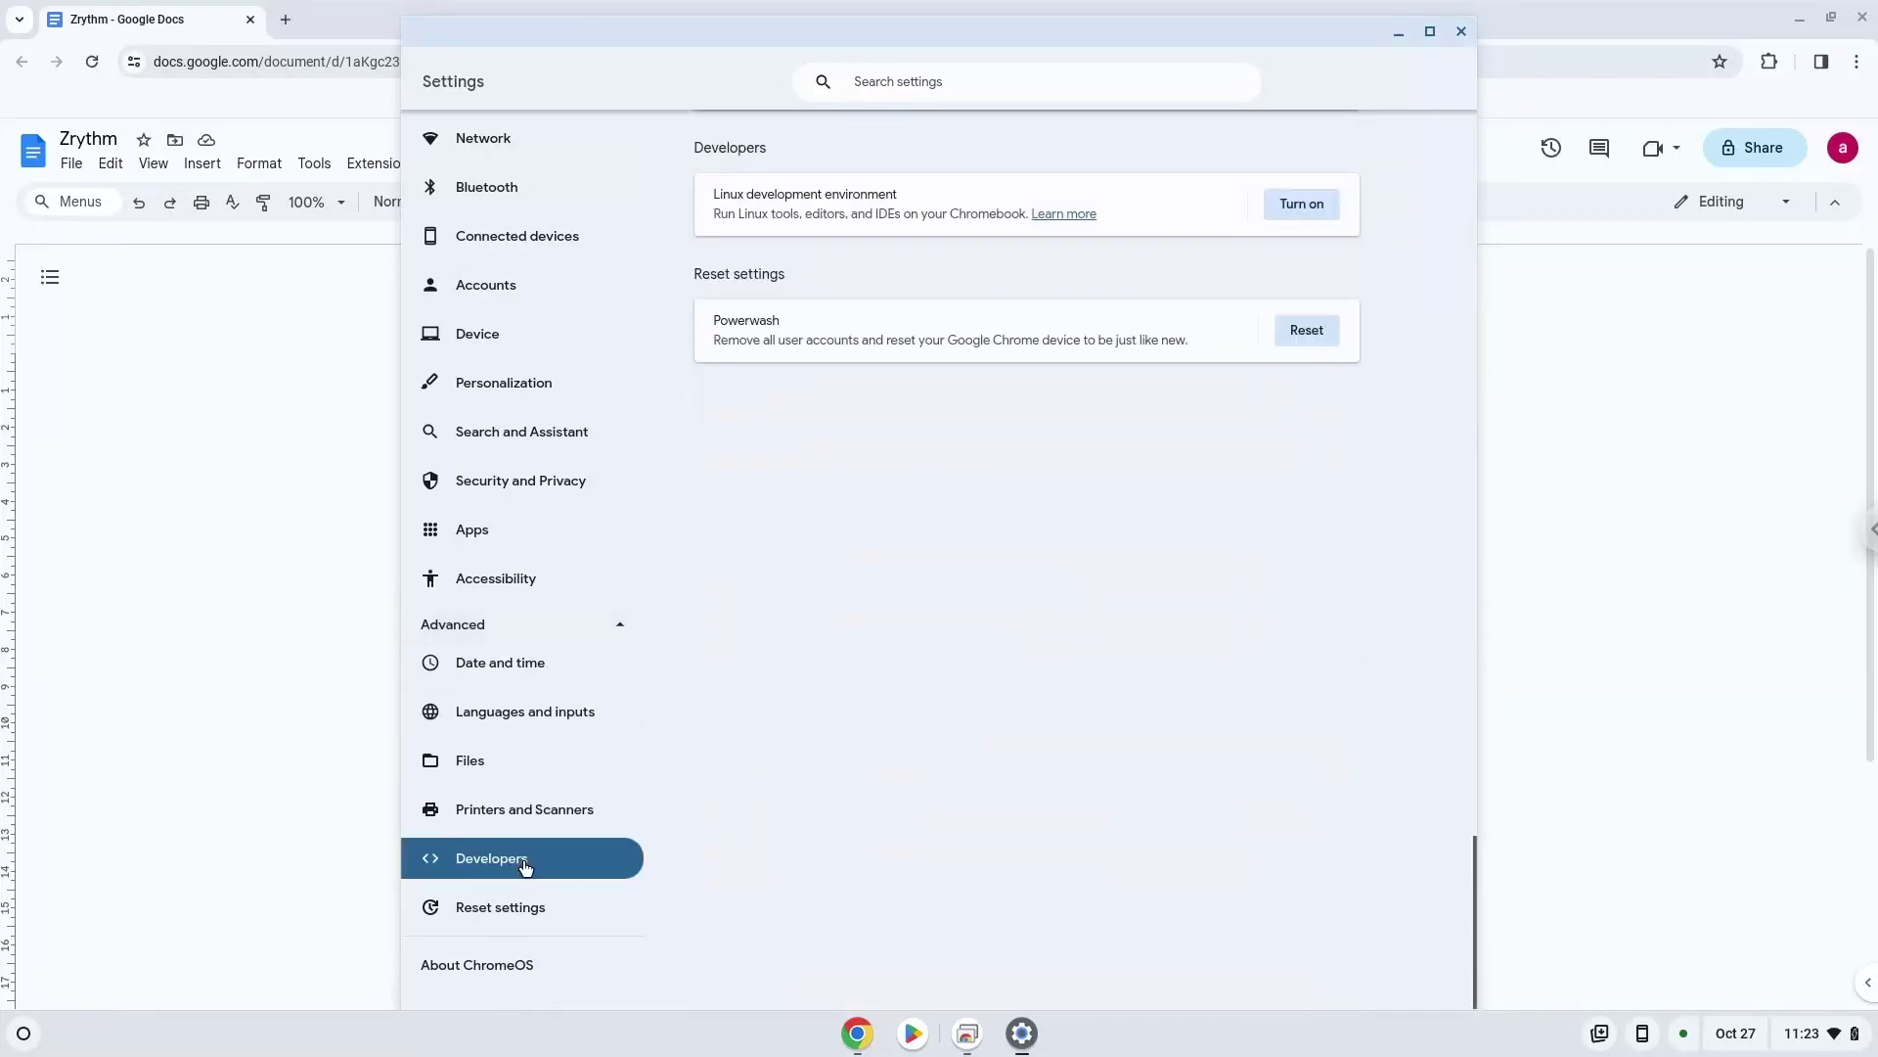
left_click(1302, 204)
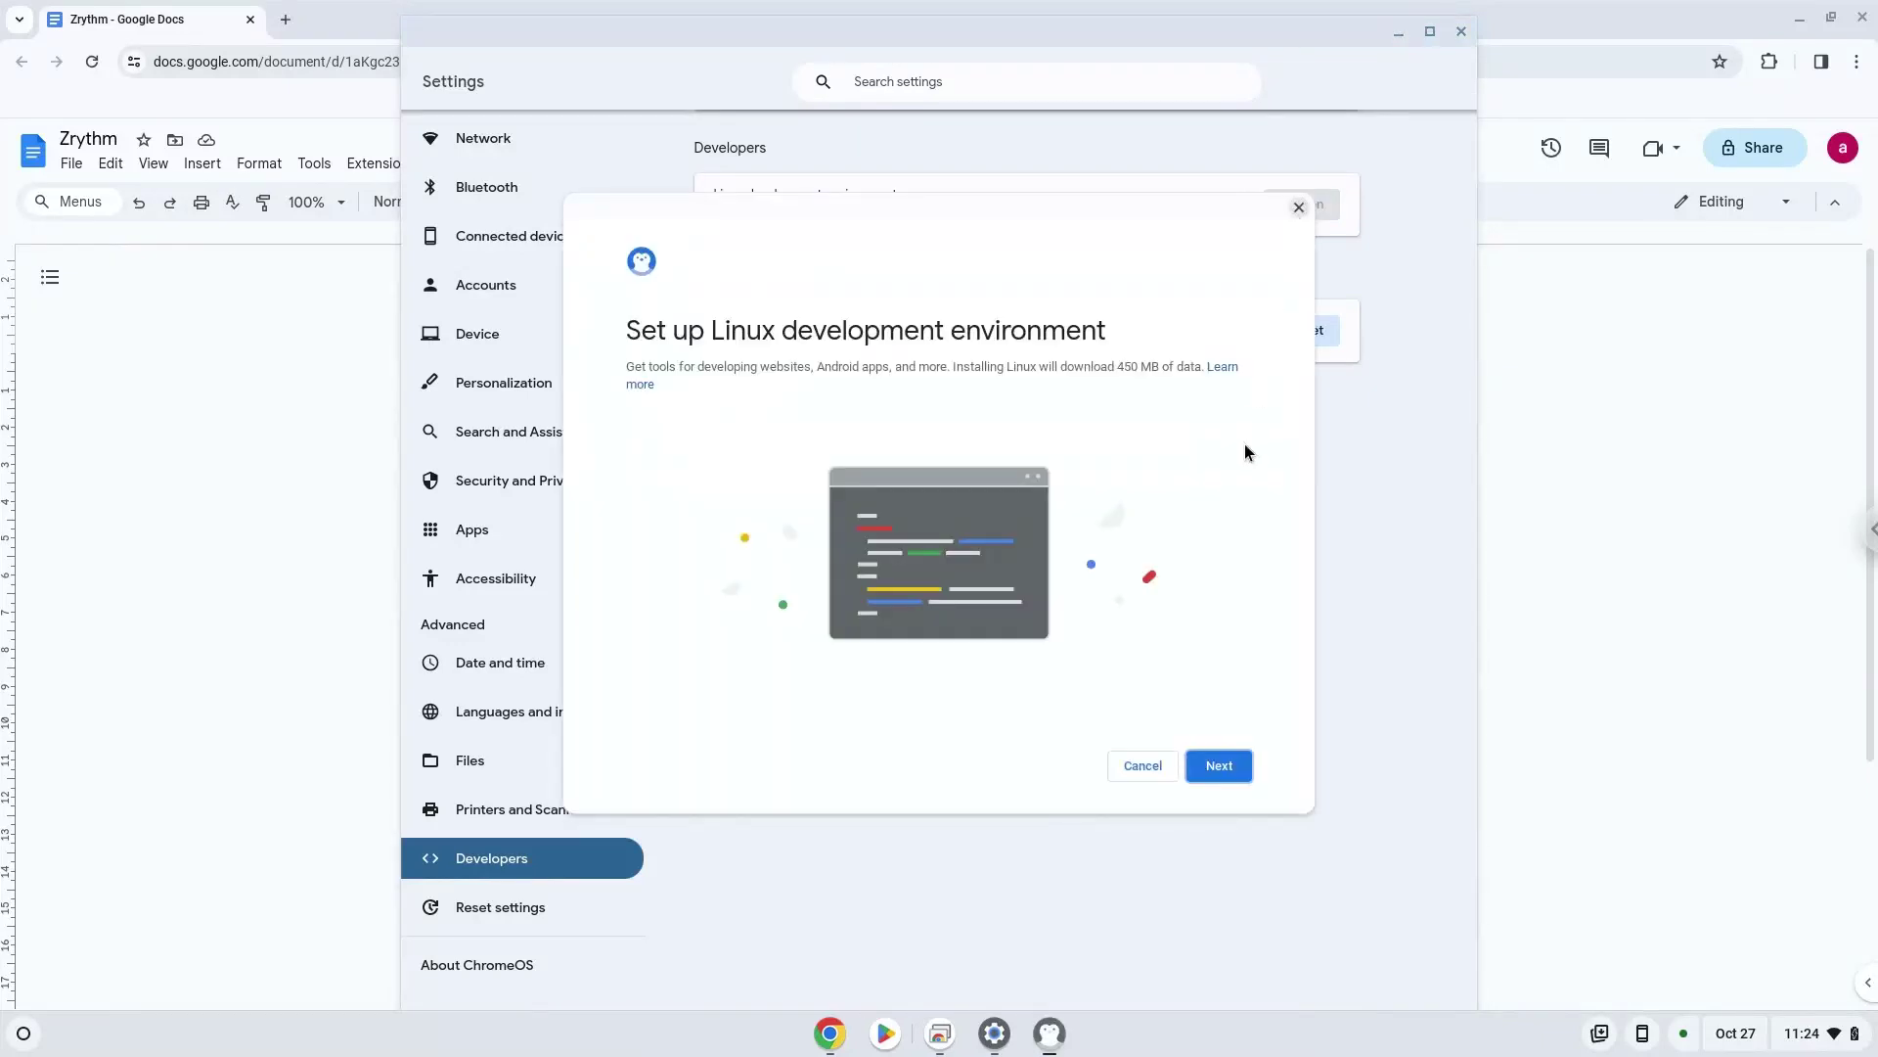
Install the Linux development environment with default settings, then close the terminal it opens
left_click(1210, 765)
left_click(1210, 764)
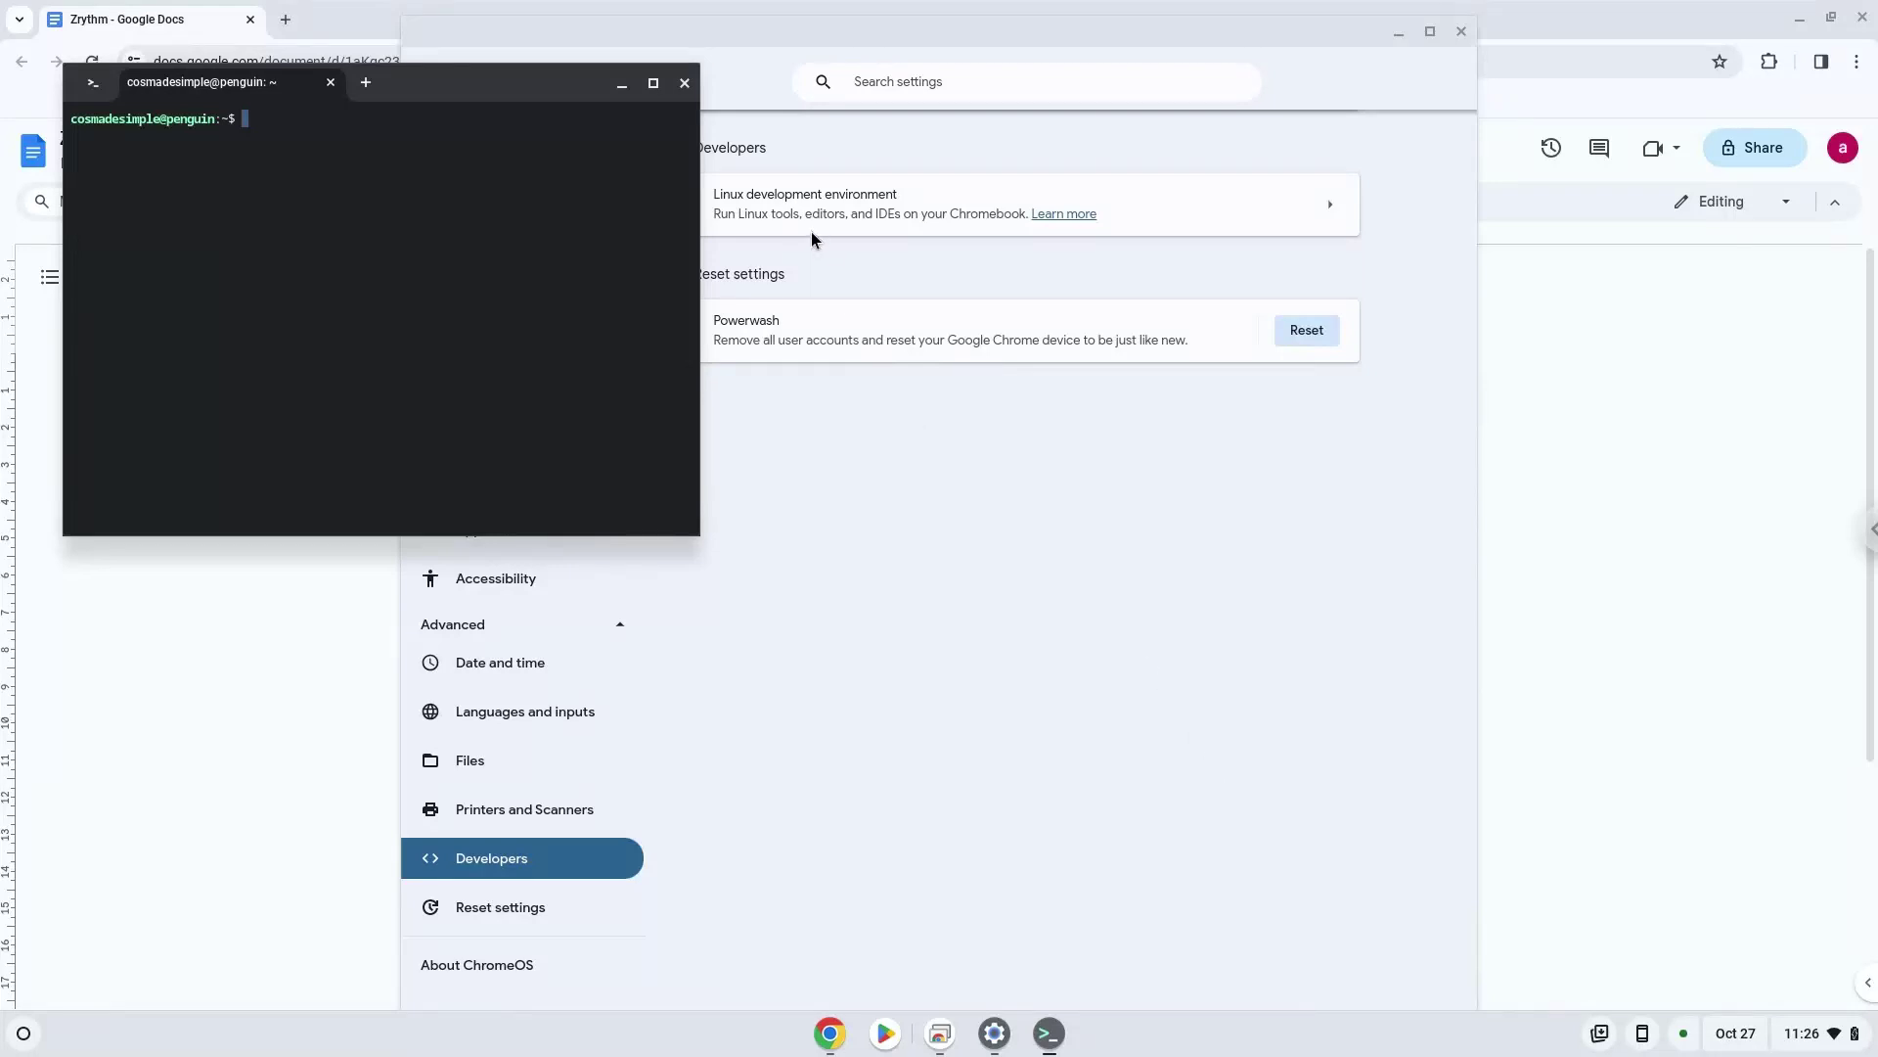
left_click(684, 82)
Close Settings, copy the 'sudo apt update' line from the Zrythm document, and open the launcher
left_click(1461, 31)
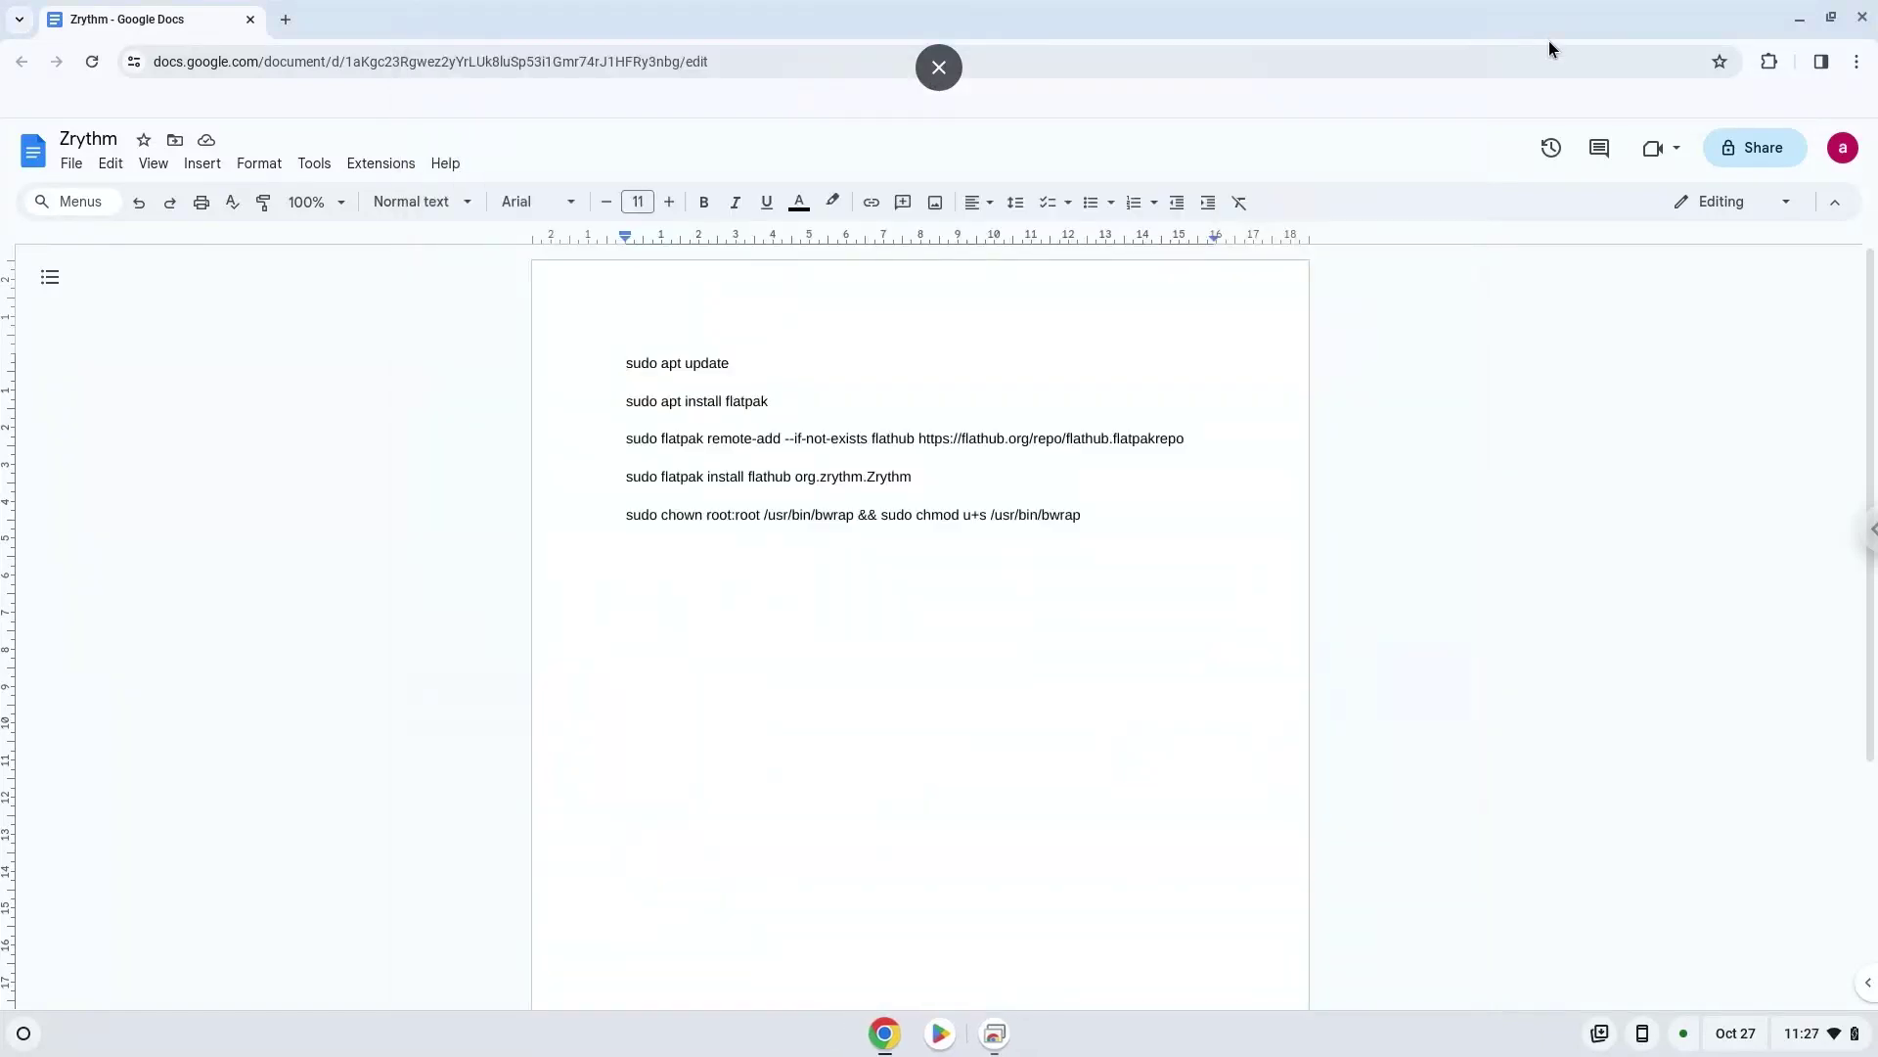
triple_click(640, 362)
right_click(639, 362)
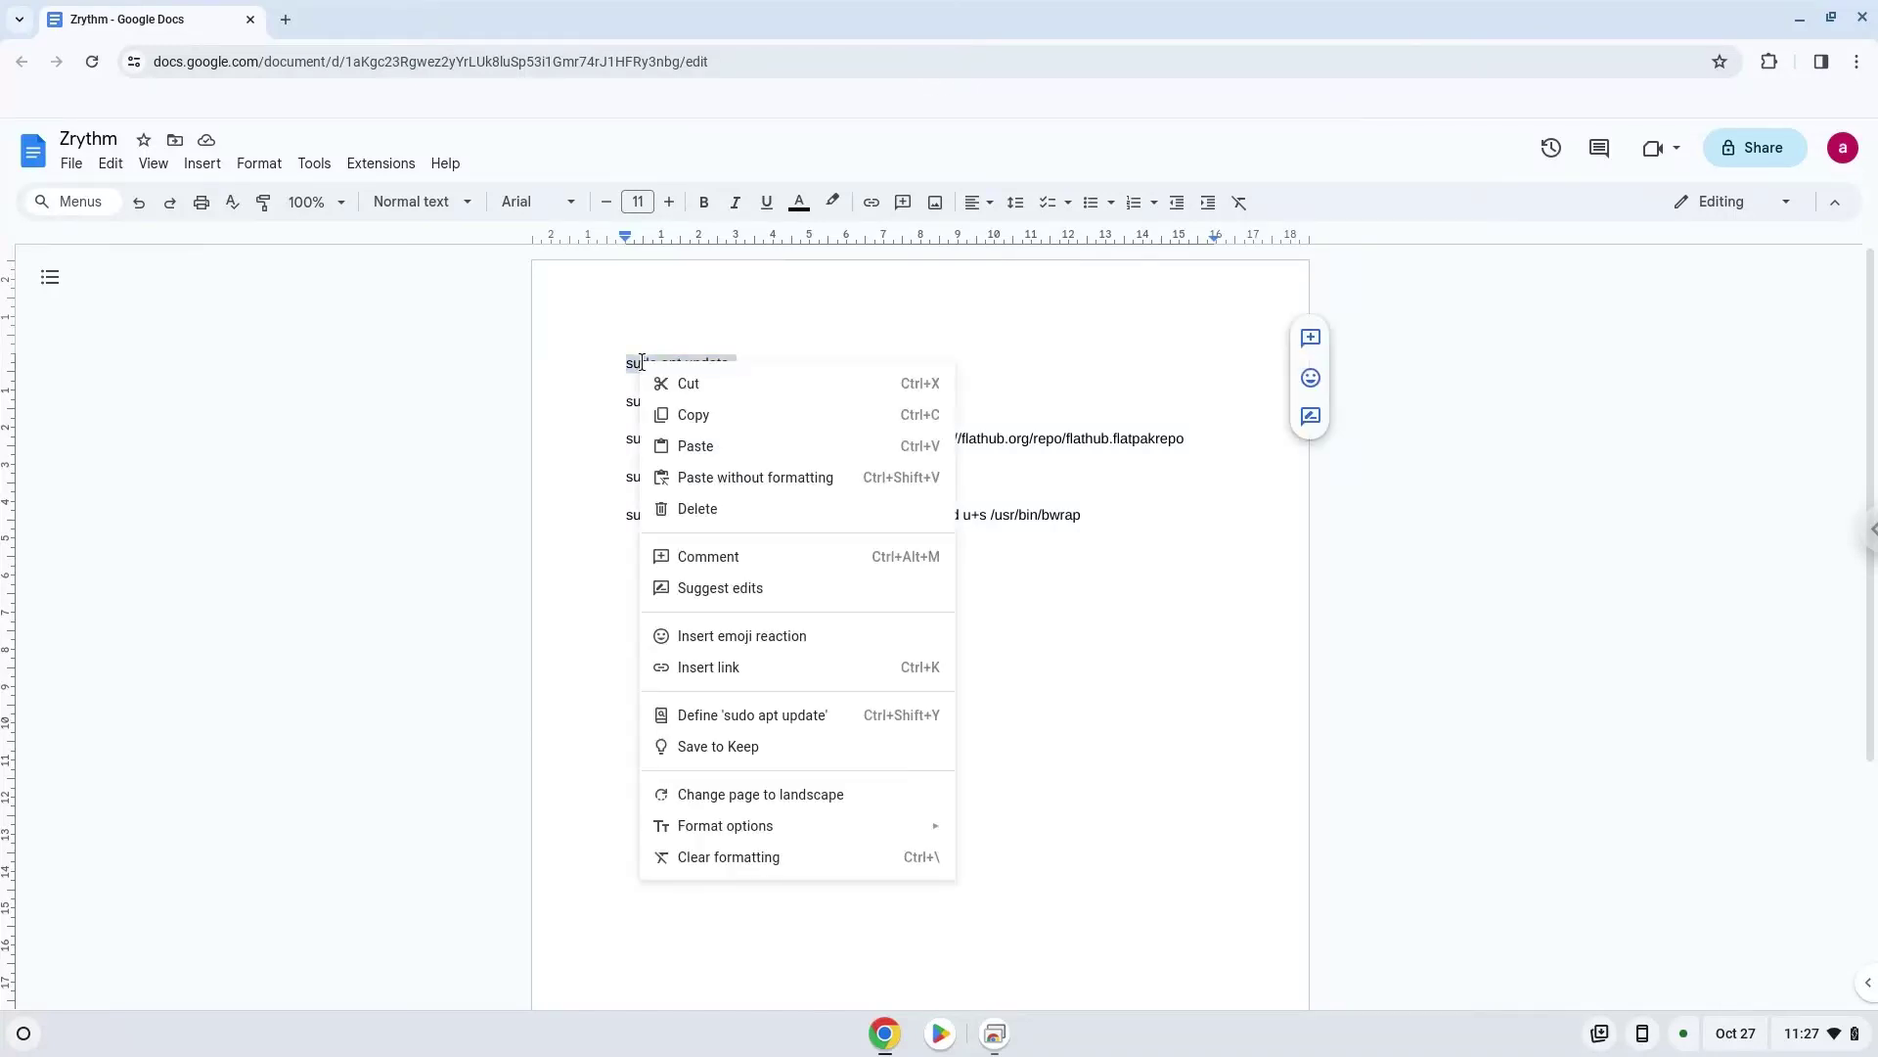
left_click(695, 415)
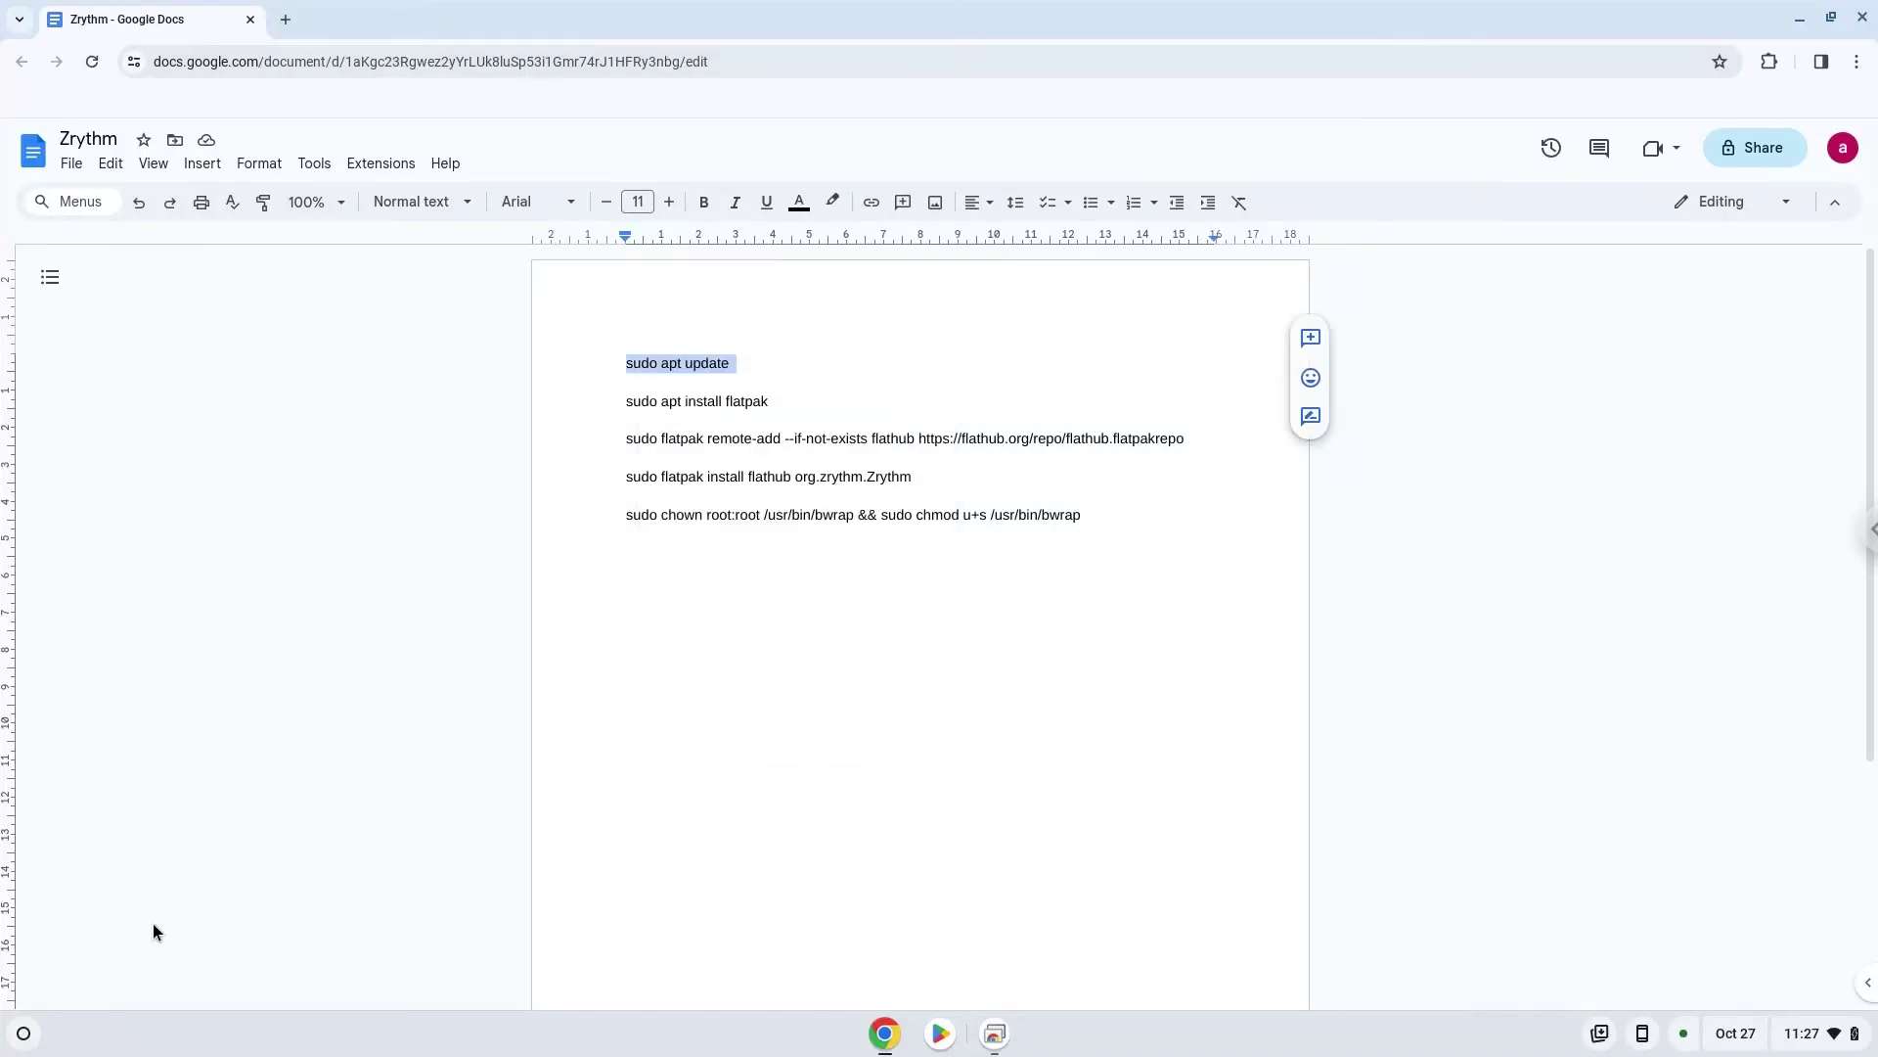
left_click(11, 1039)
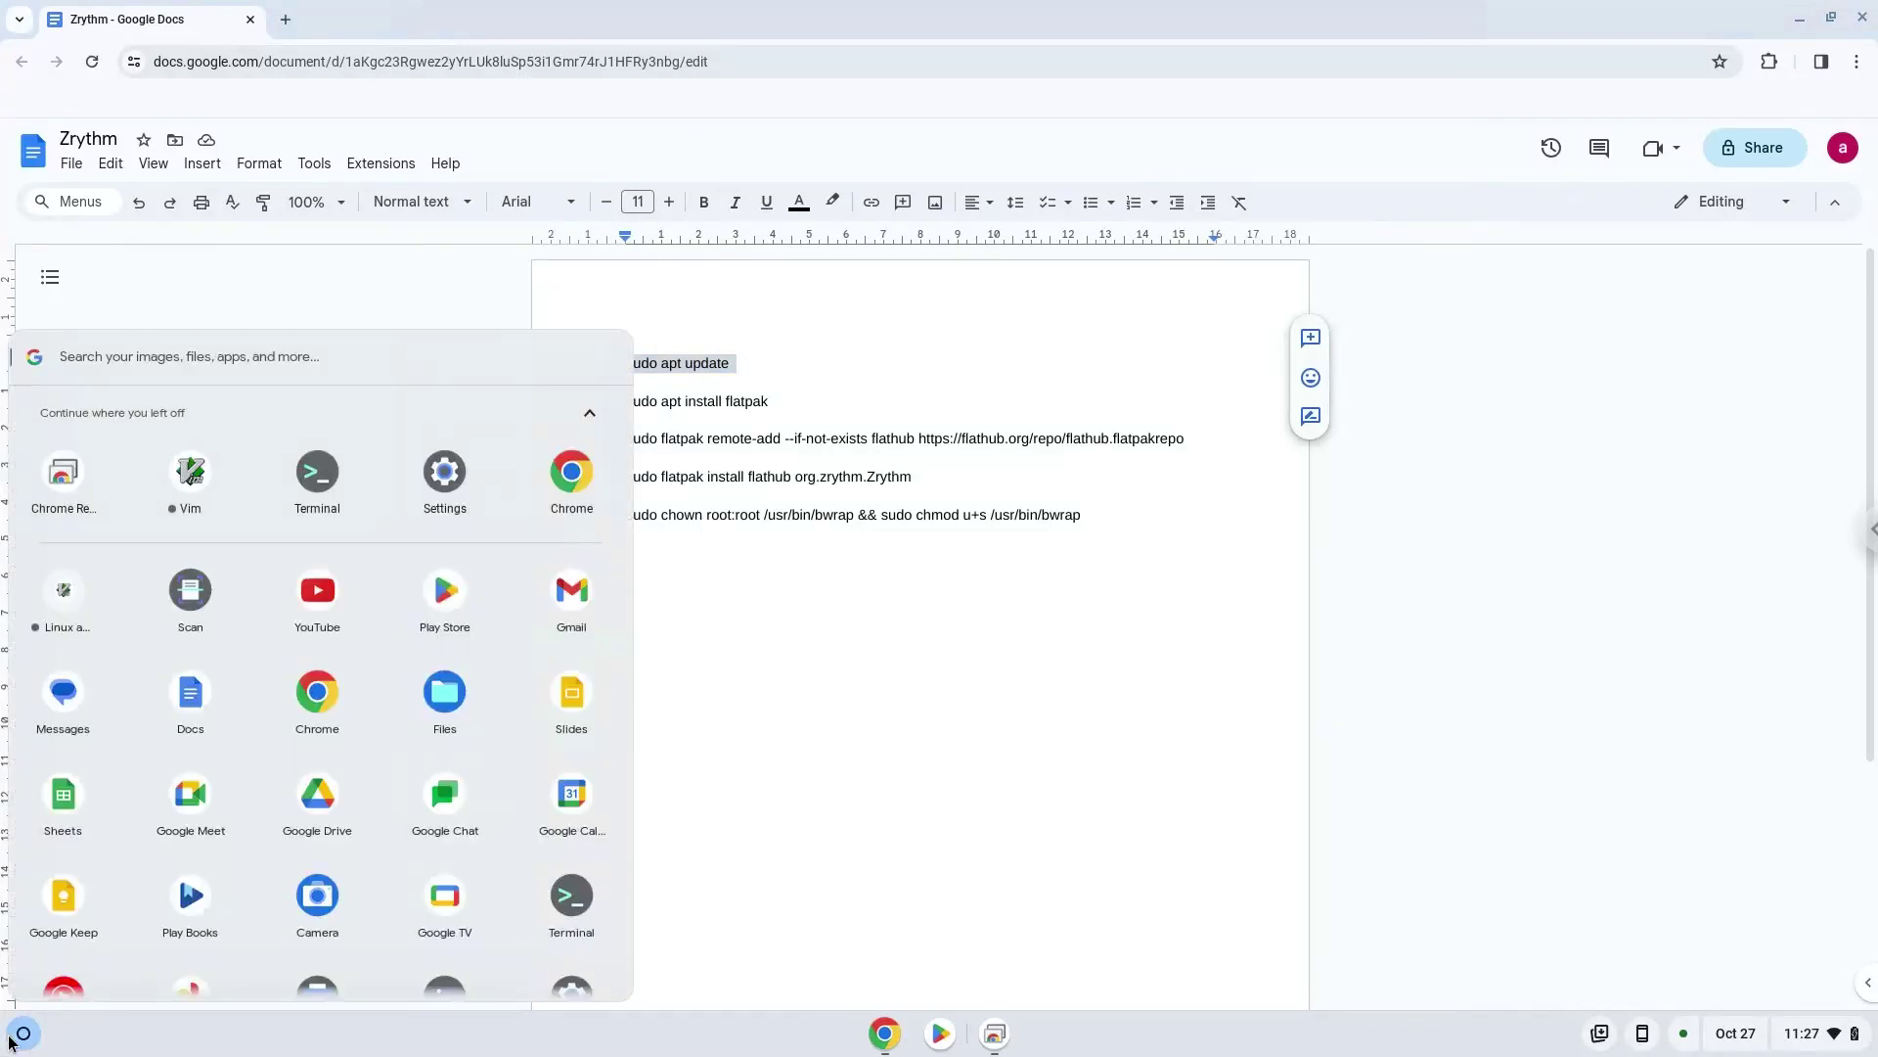
Launch Terminal from the launcher, maximize it, and start a shell in the penguin container
type("ter")
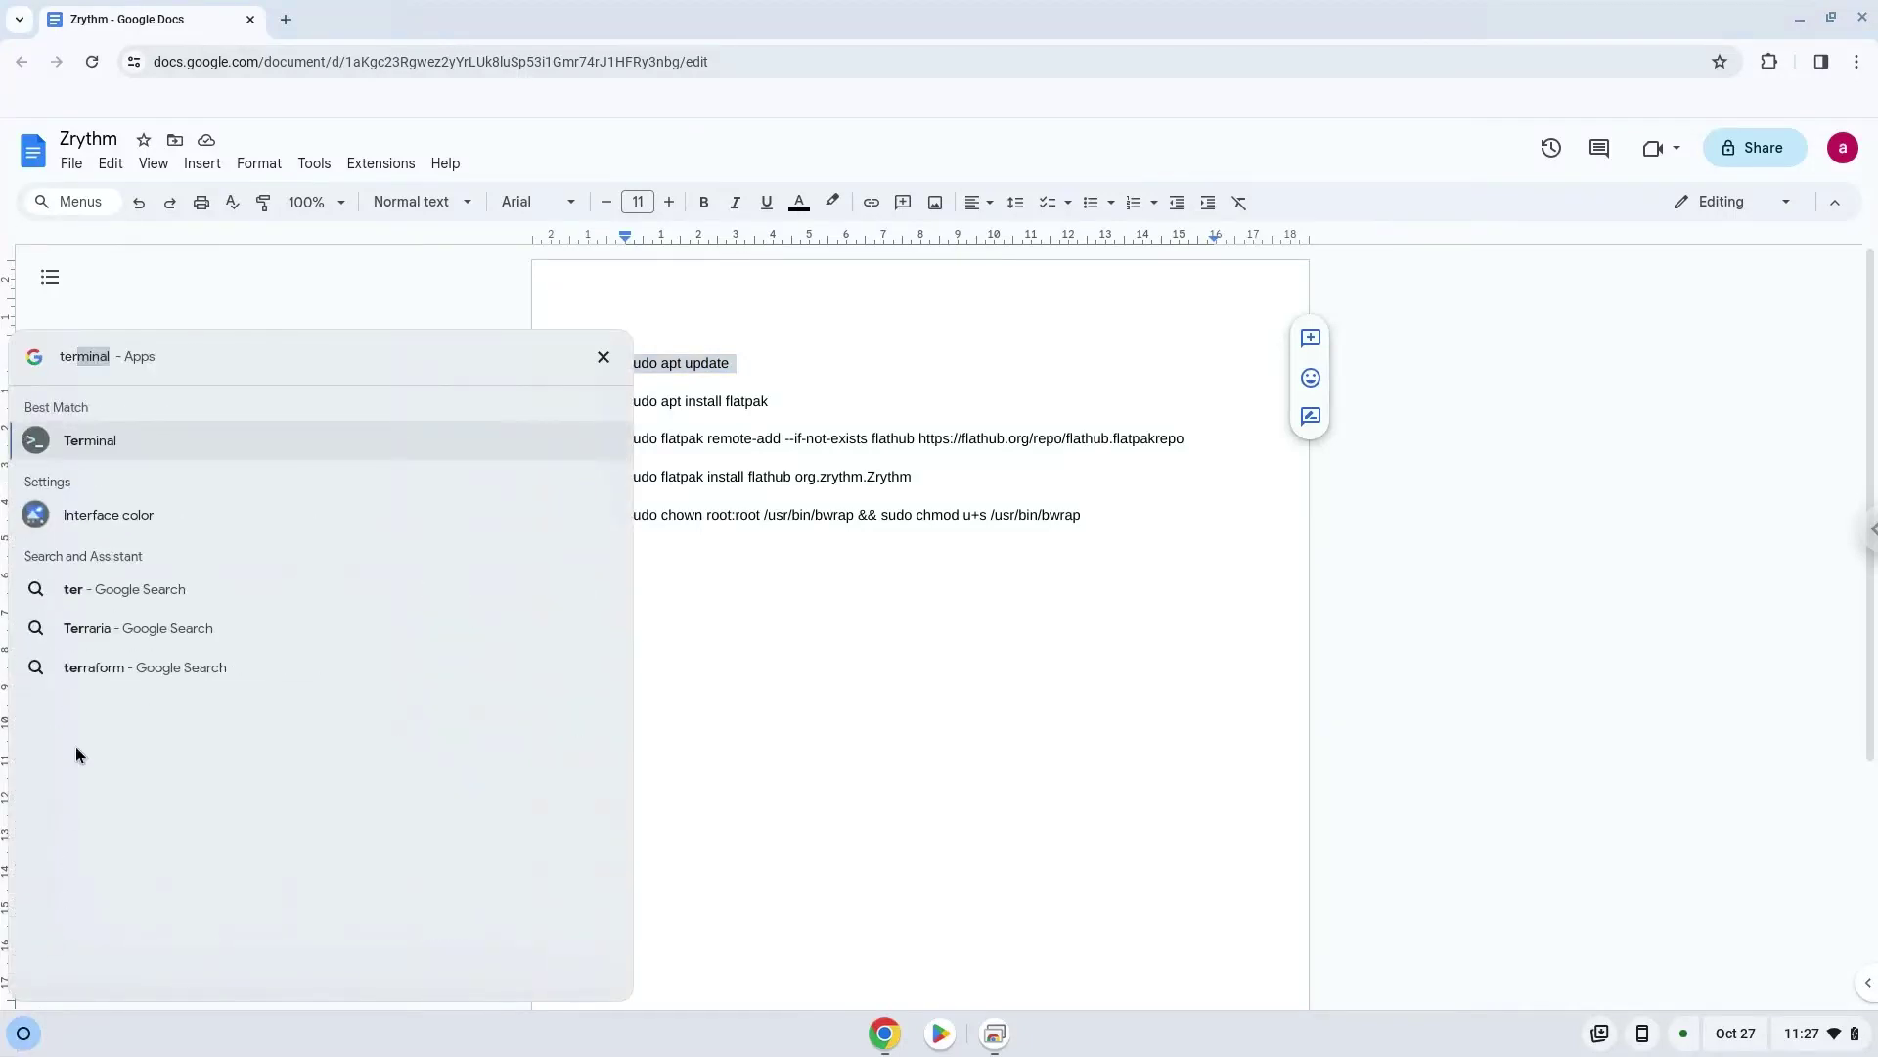
left_click(81, 445)
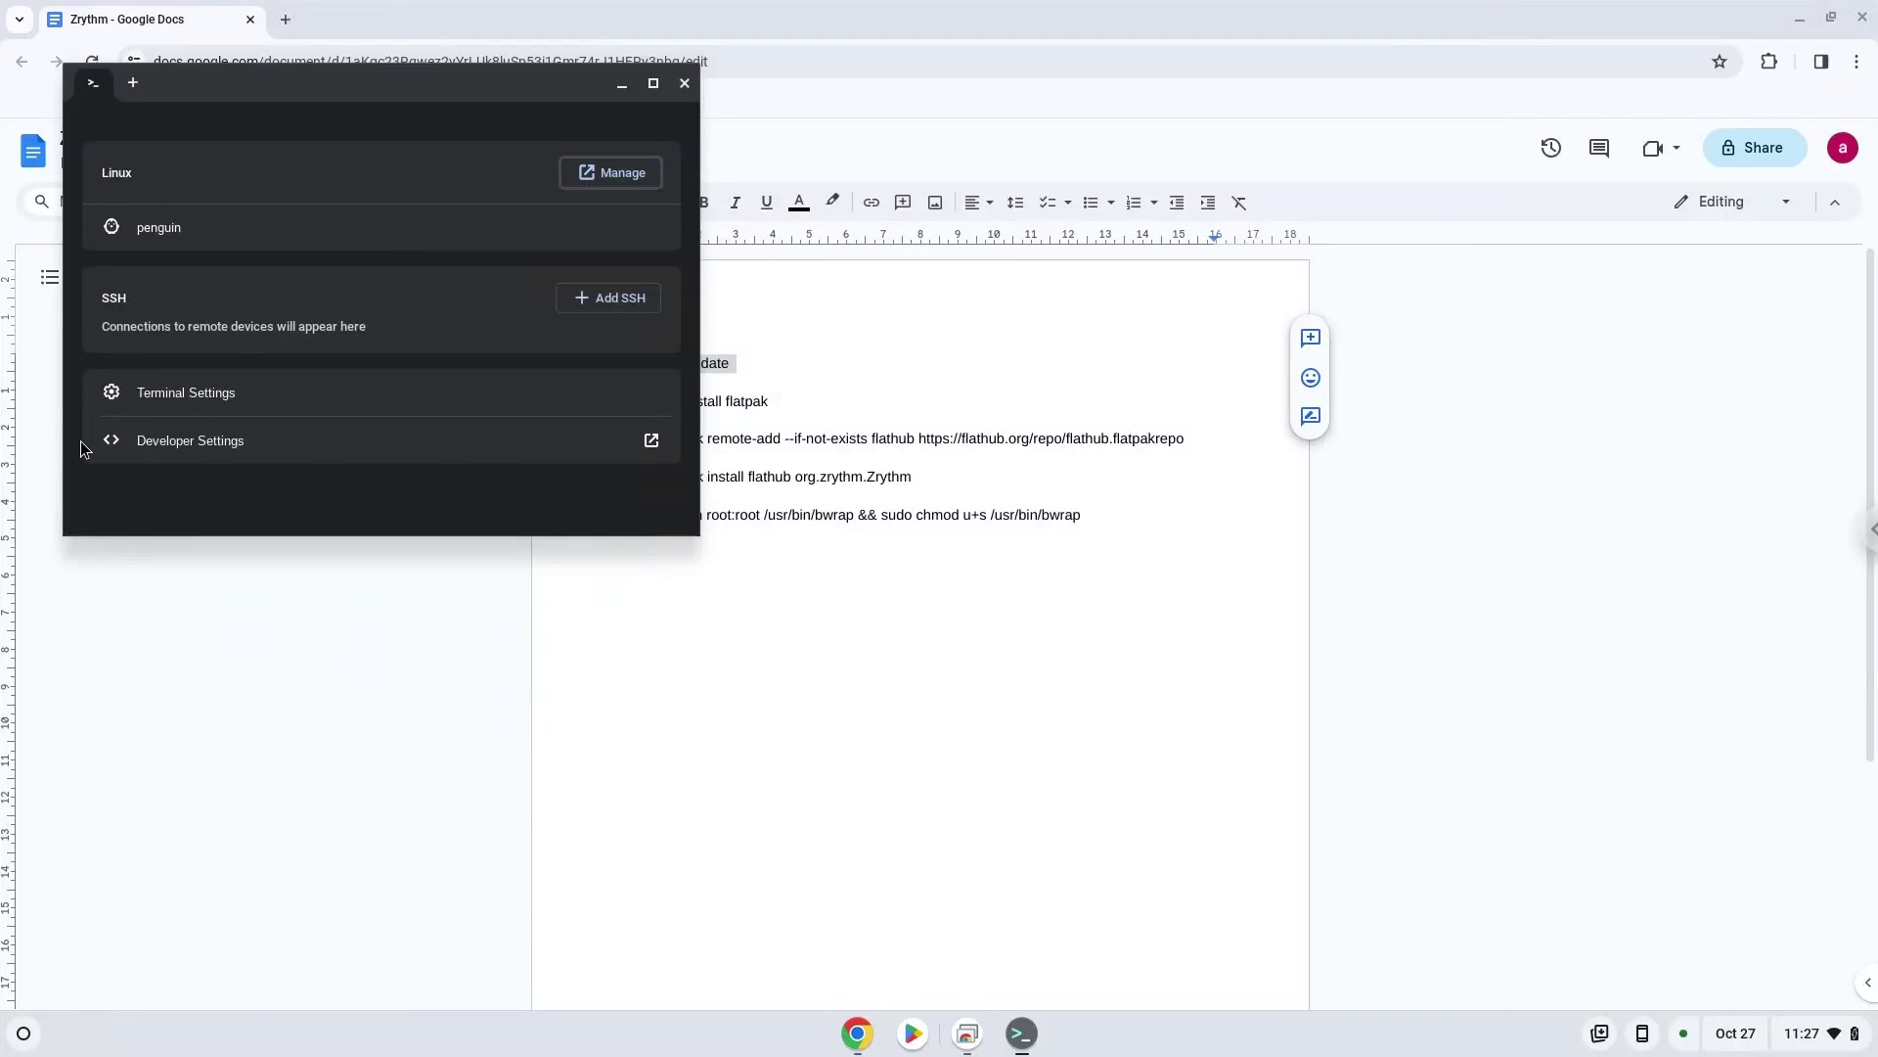
double_click(291, 90)
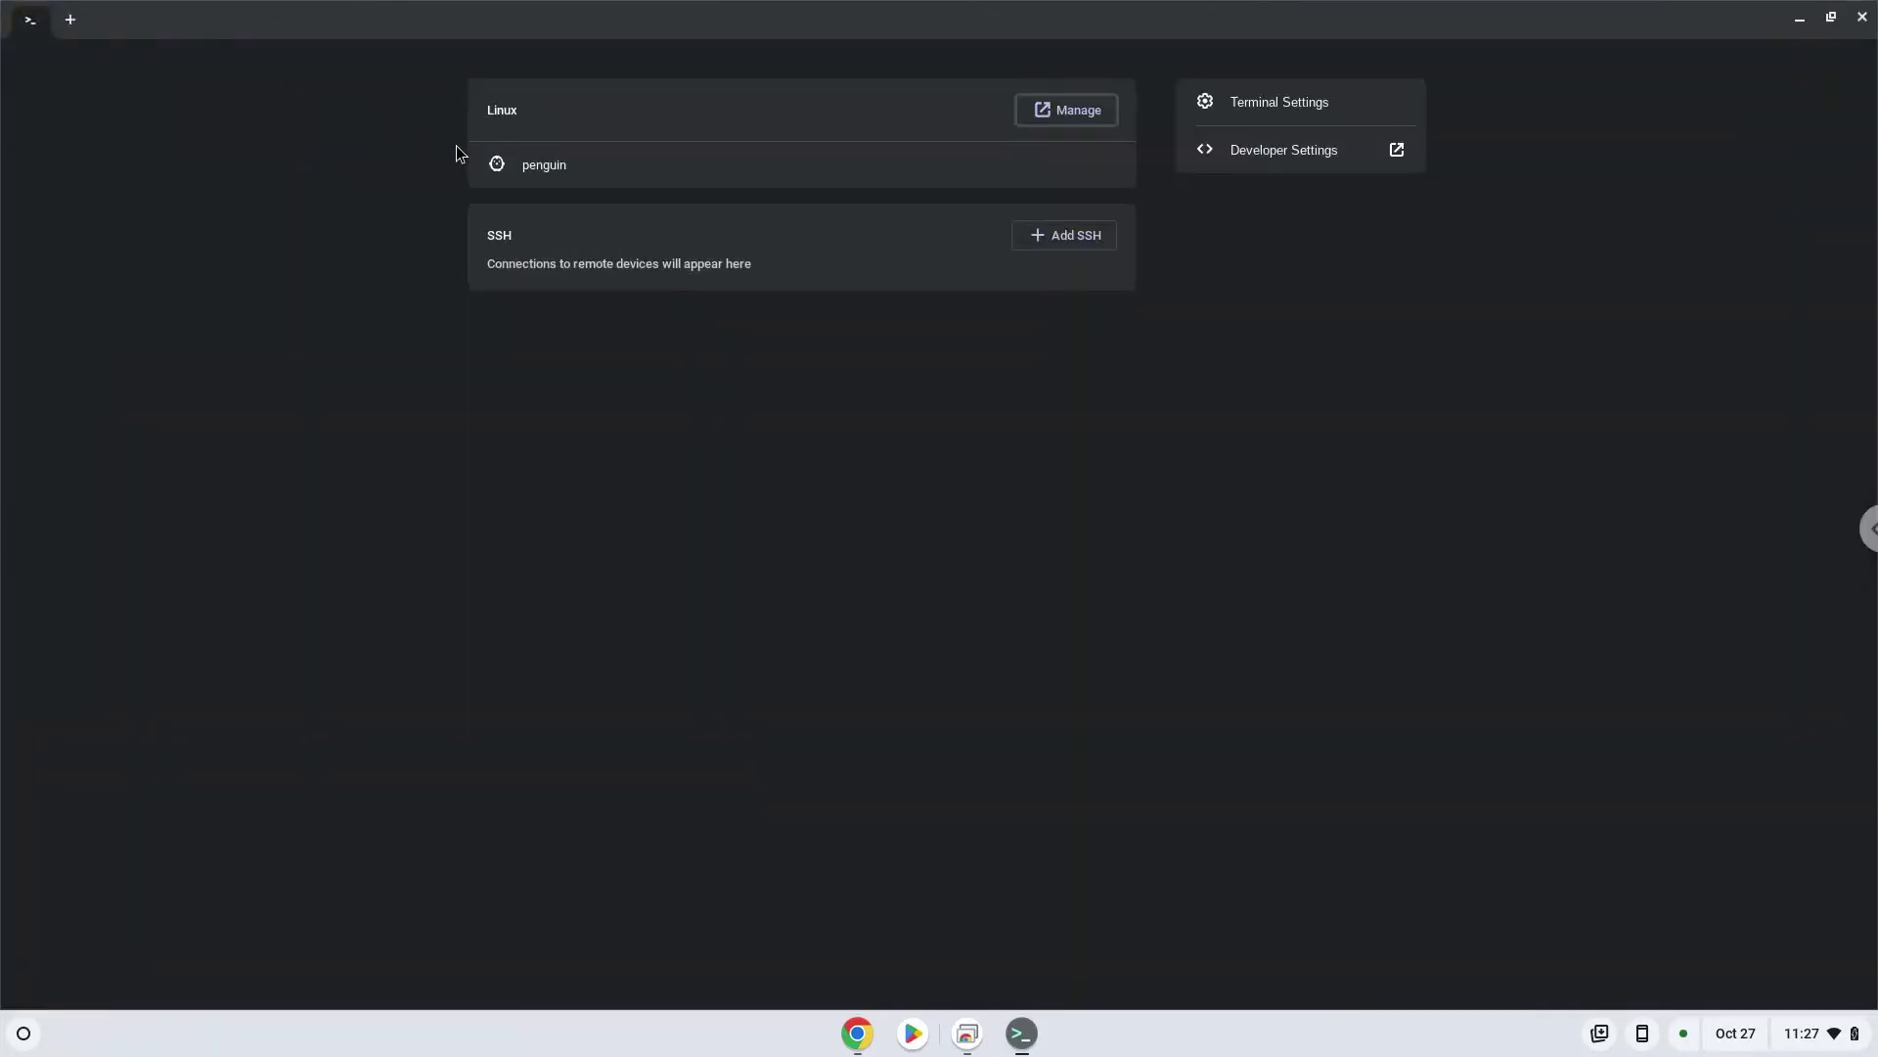
left_click(558, 173)
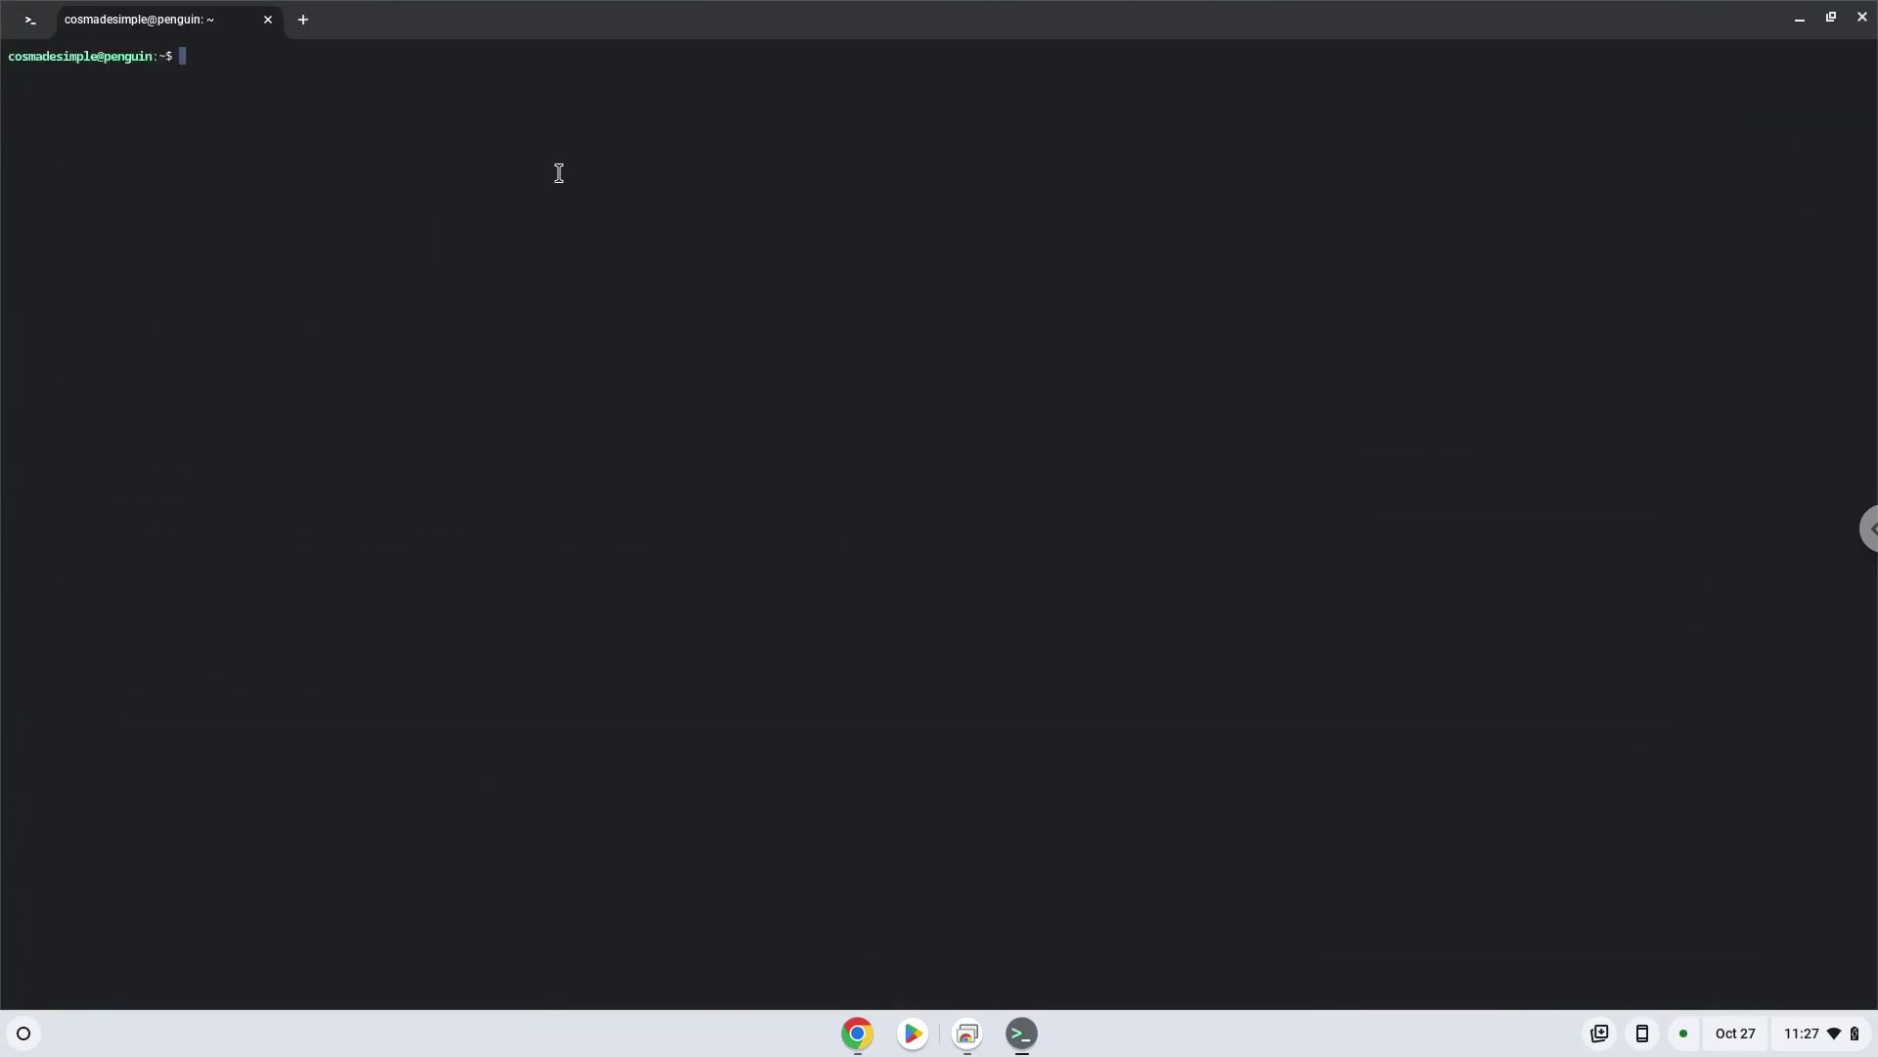
Paste and run 'sudo apt update' in the terminal, then return to the Zrythm document
type("sudo apt update")
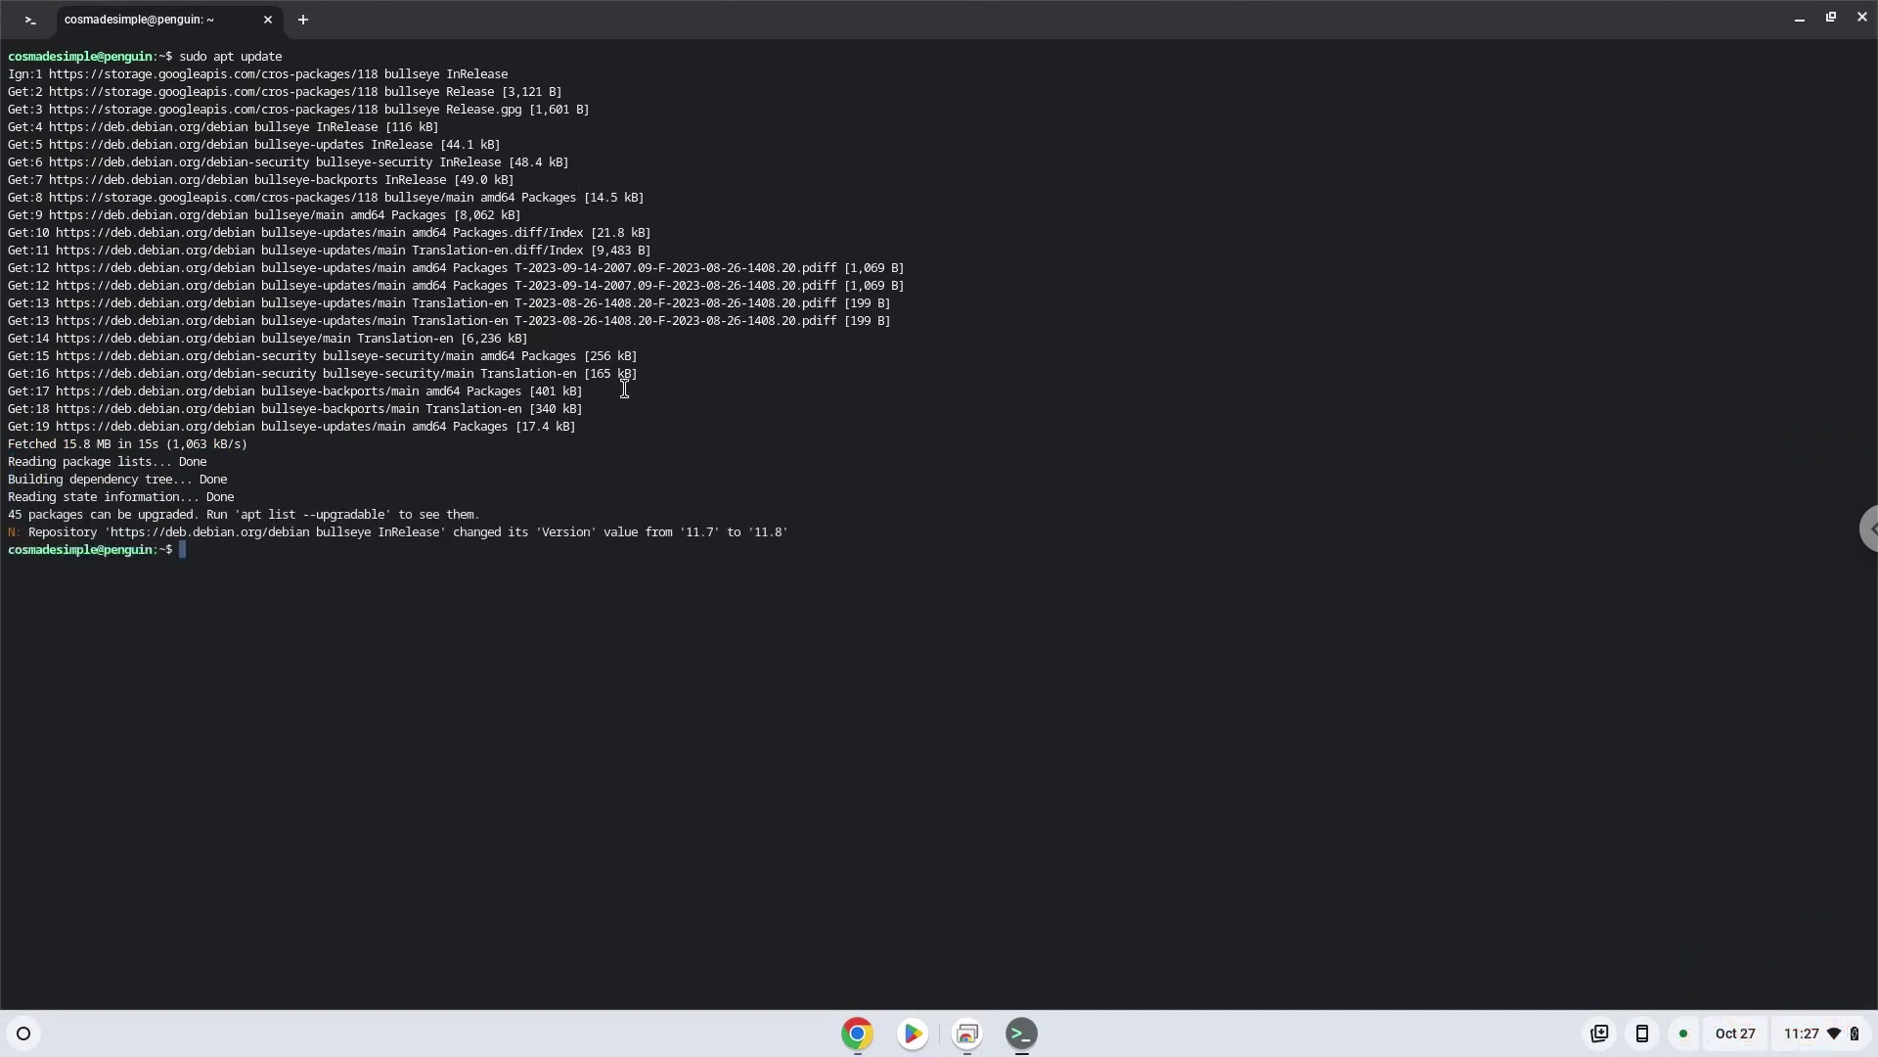
left_click(856, 1037)
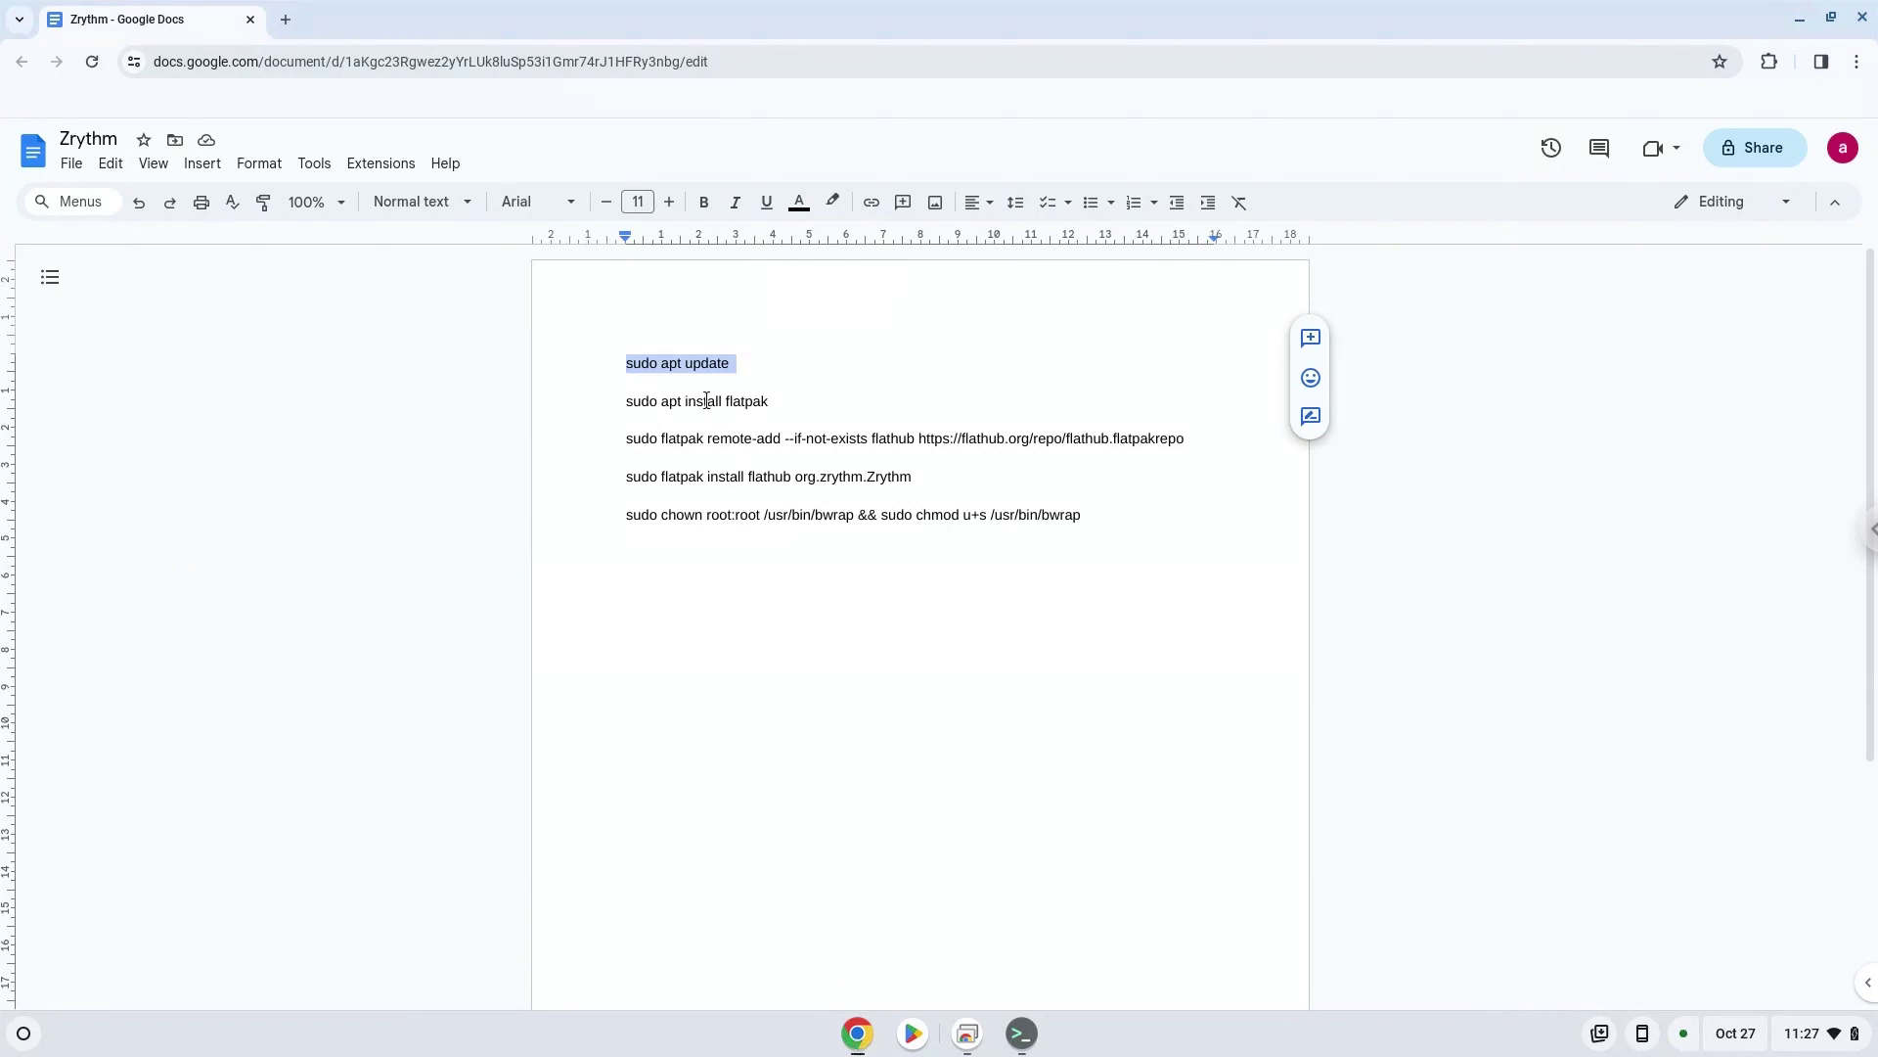
Copy 'sudo apt install flatpak' from the document and run it in the terminal, confirming the install
triple_click(705, 401)
right_click(705, 402)
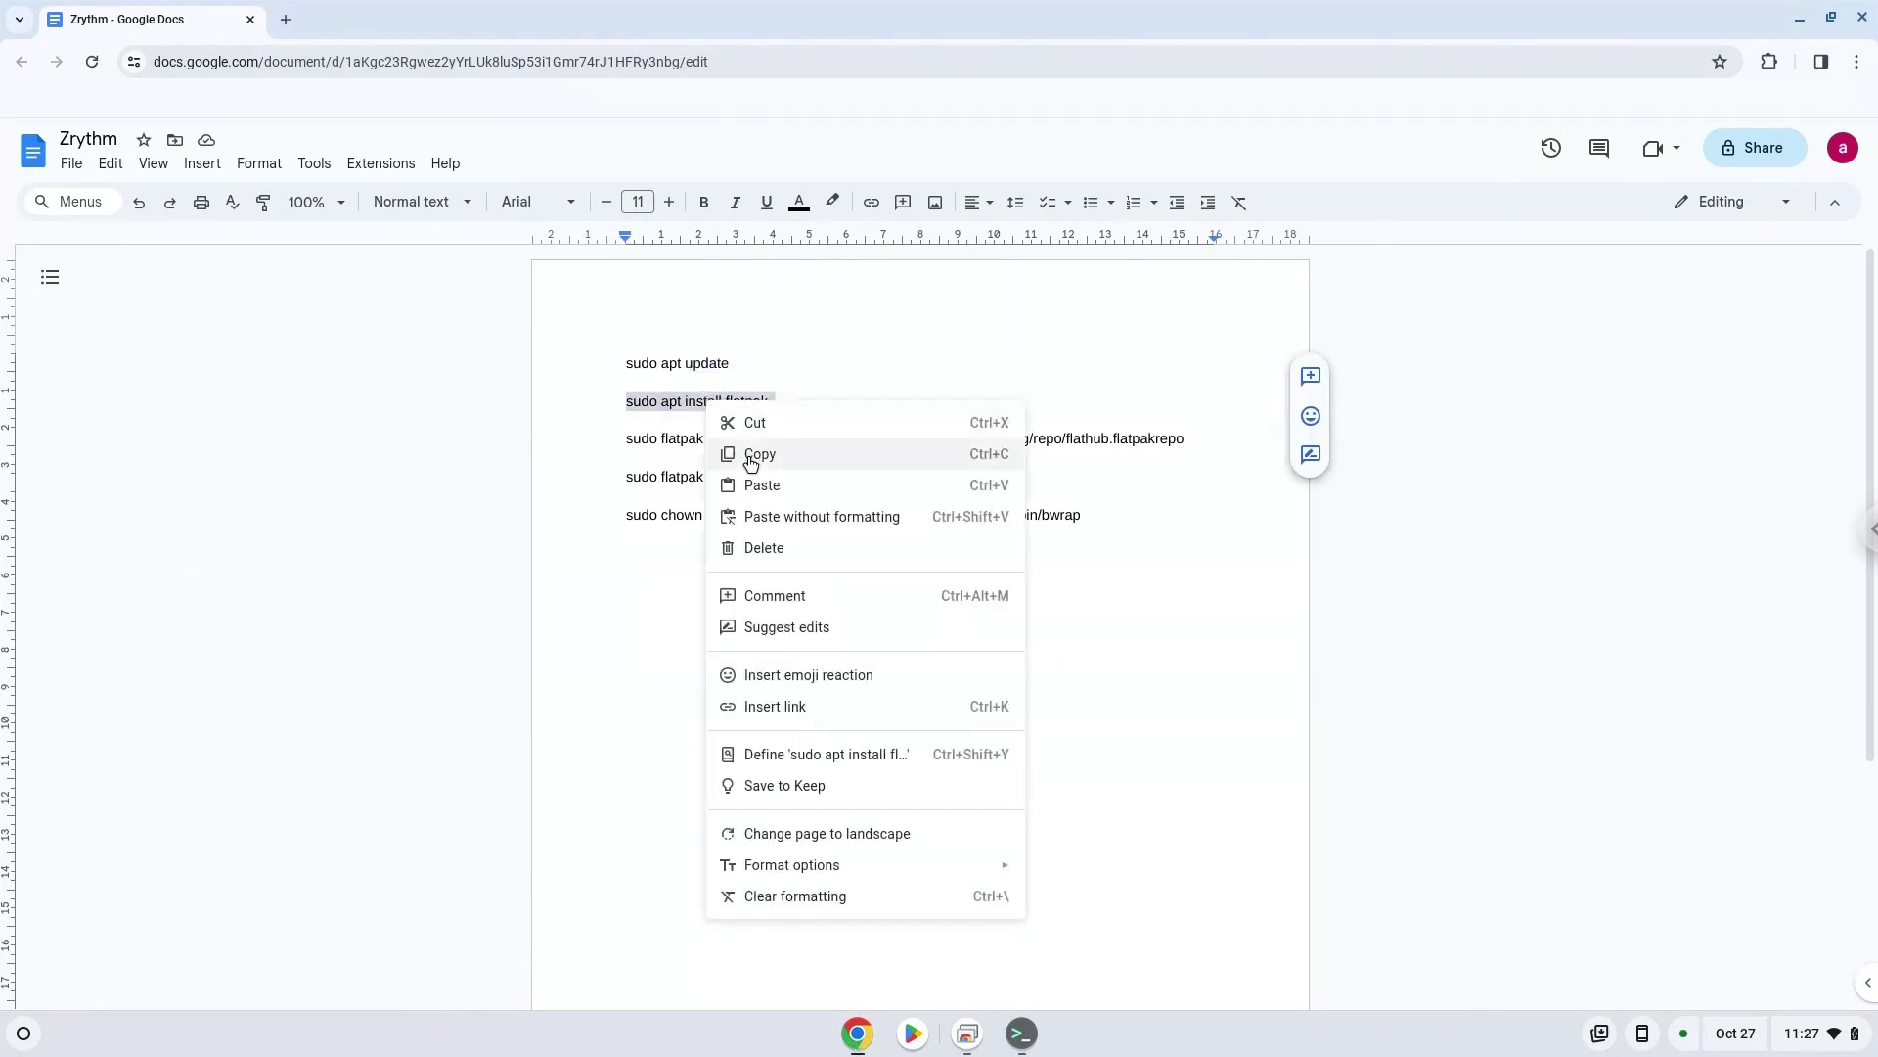
left_click(759, 454)
left_click(1017, 1035)
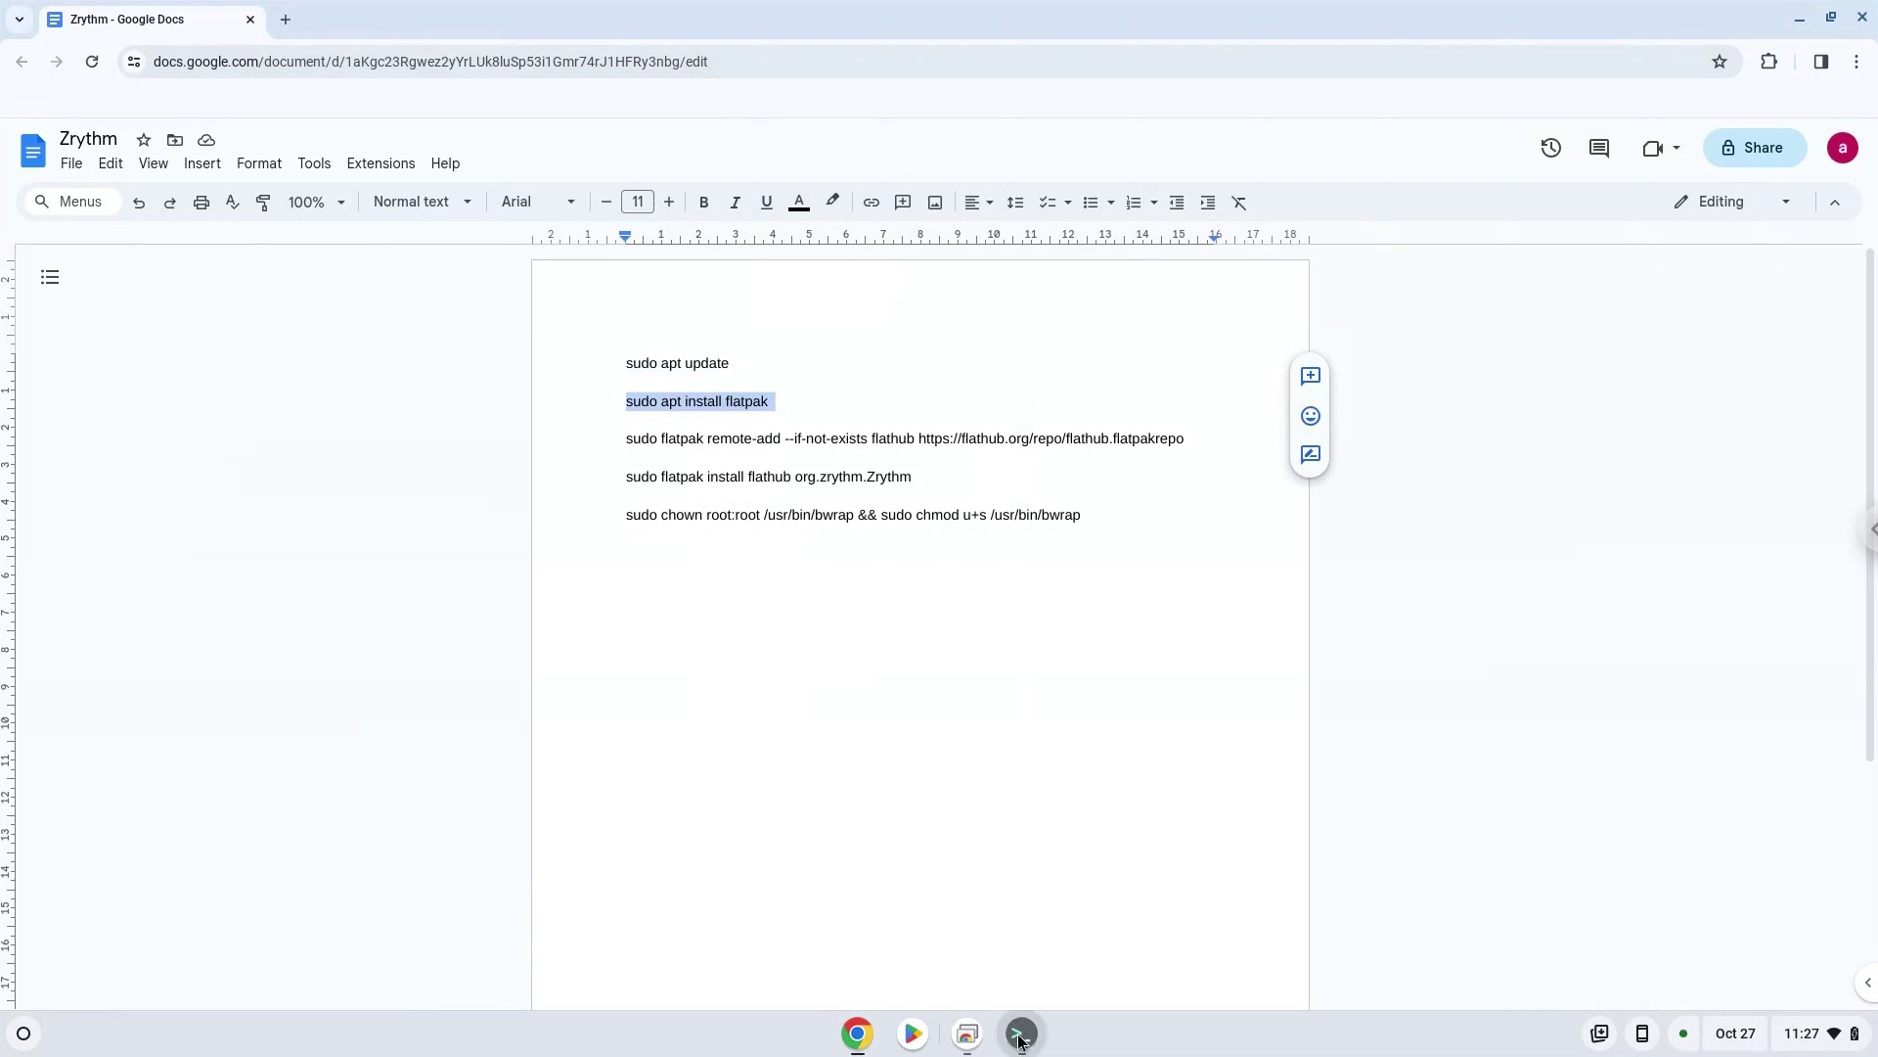
right_click(818, 590)
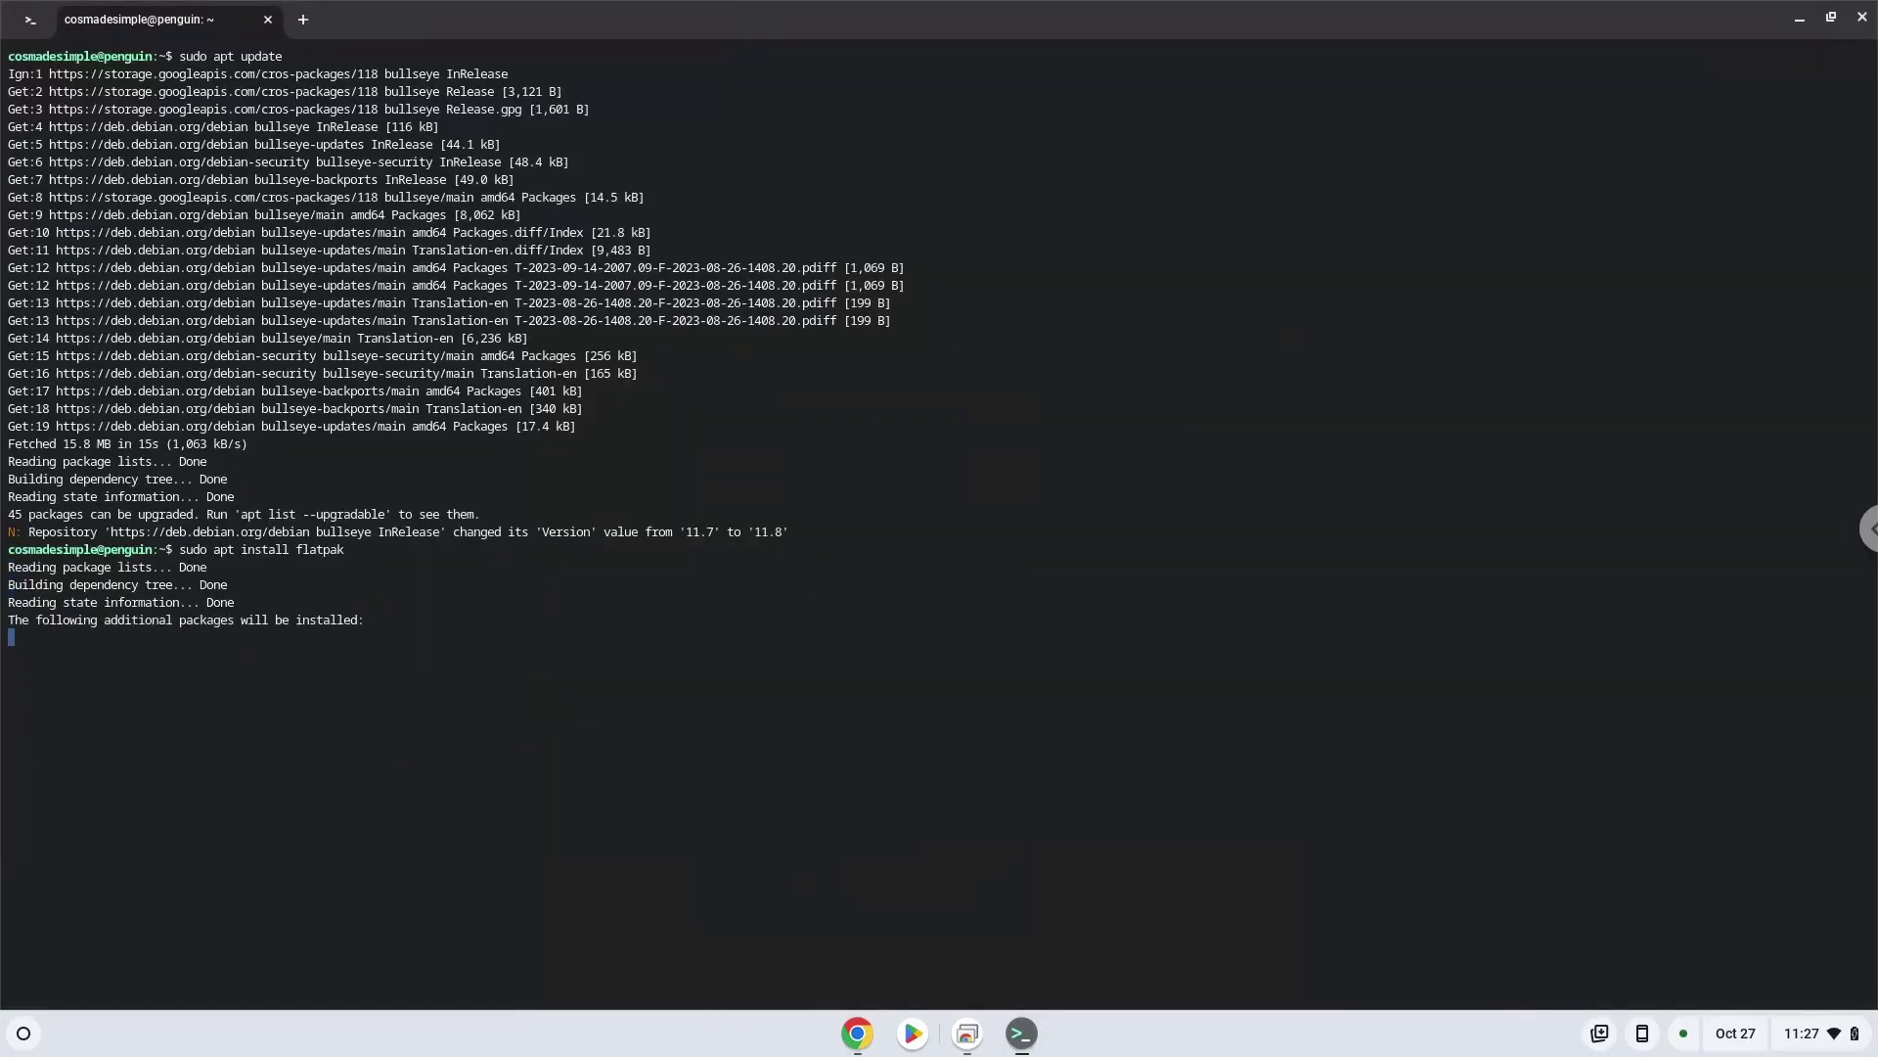
key("Return")
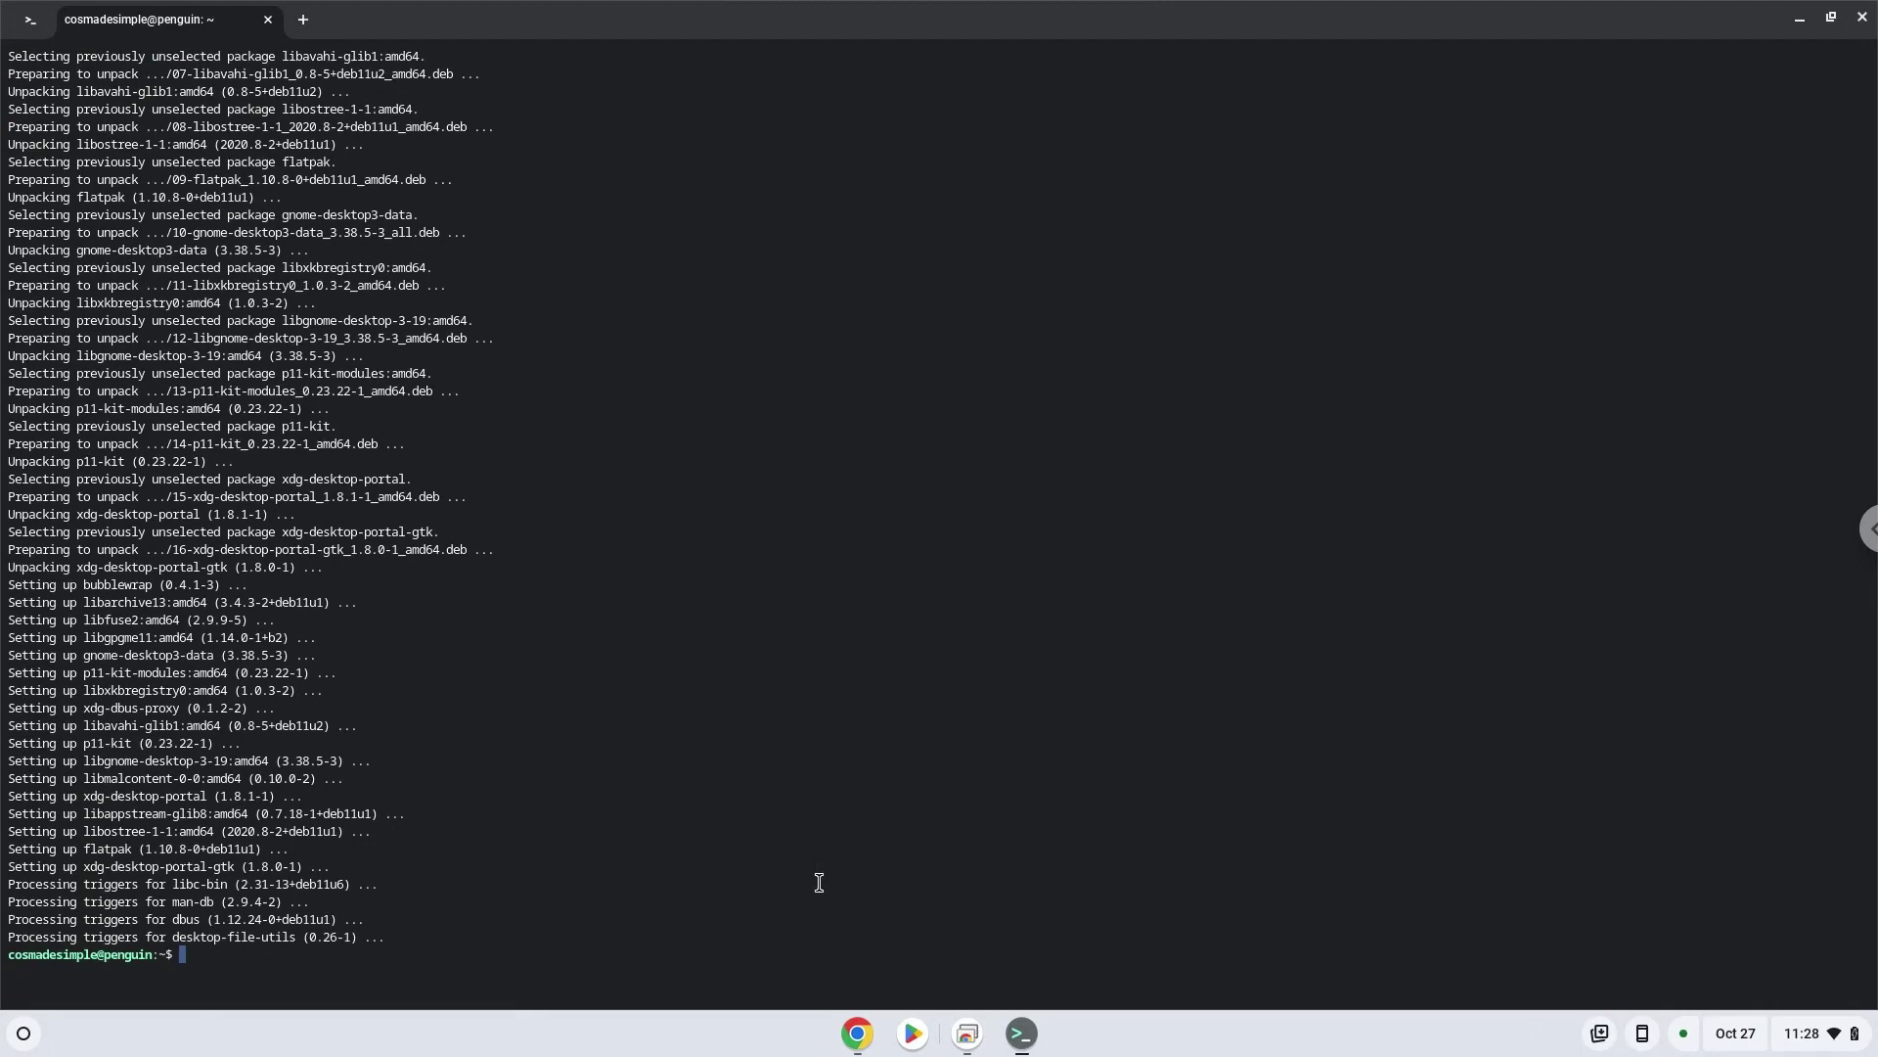
left_click(844, 1041)
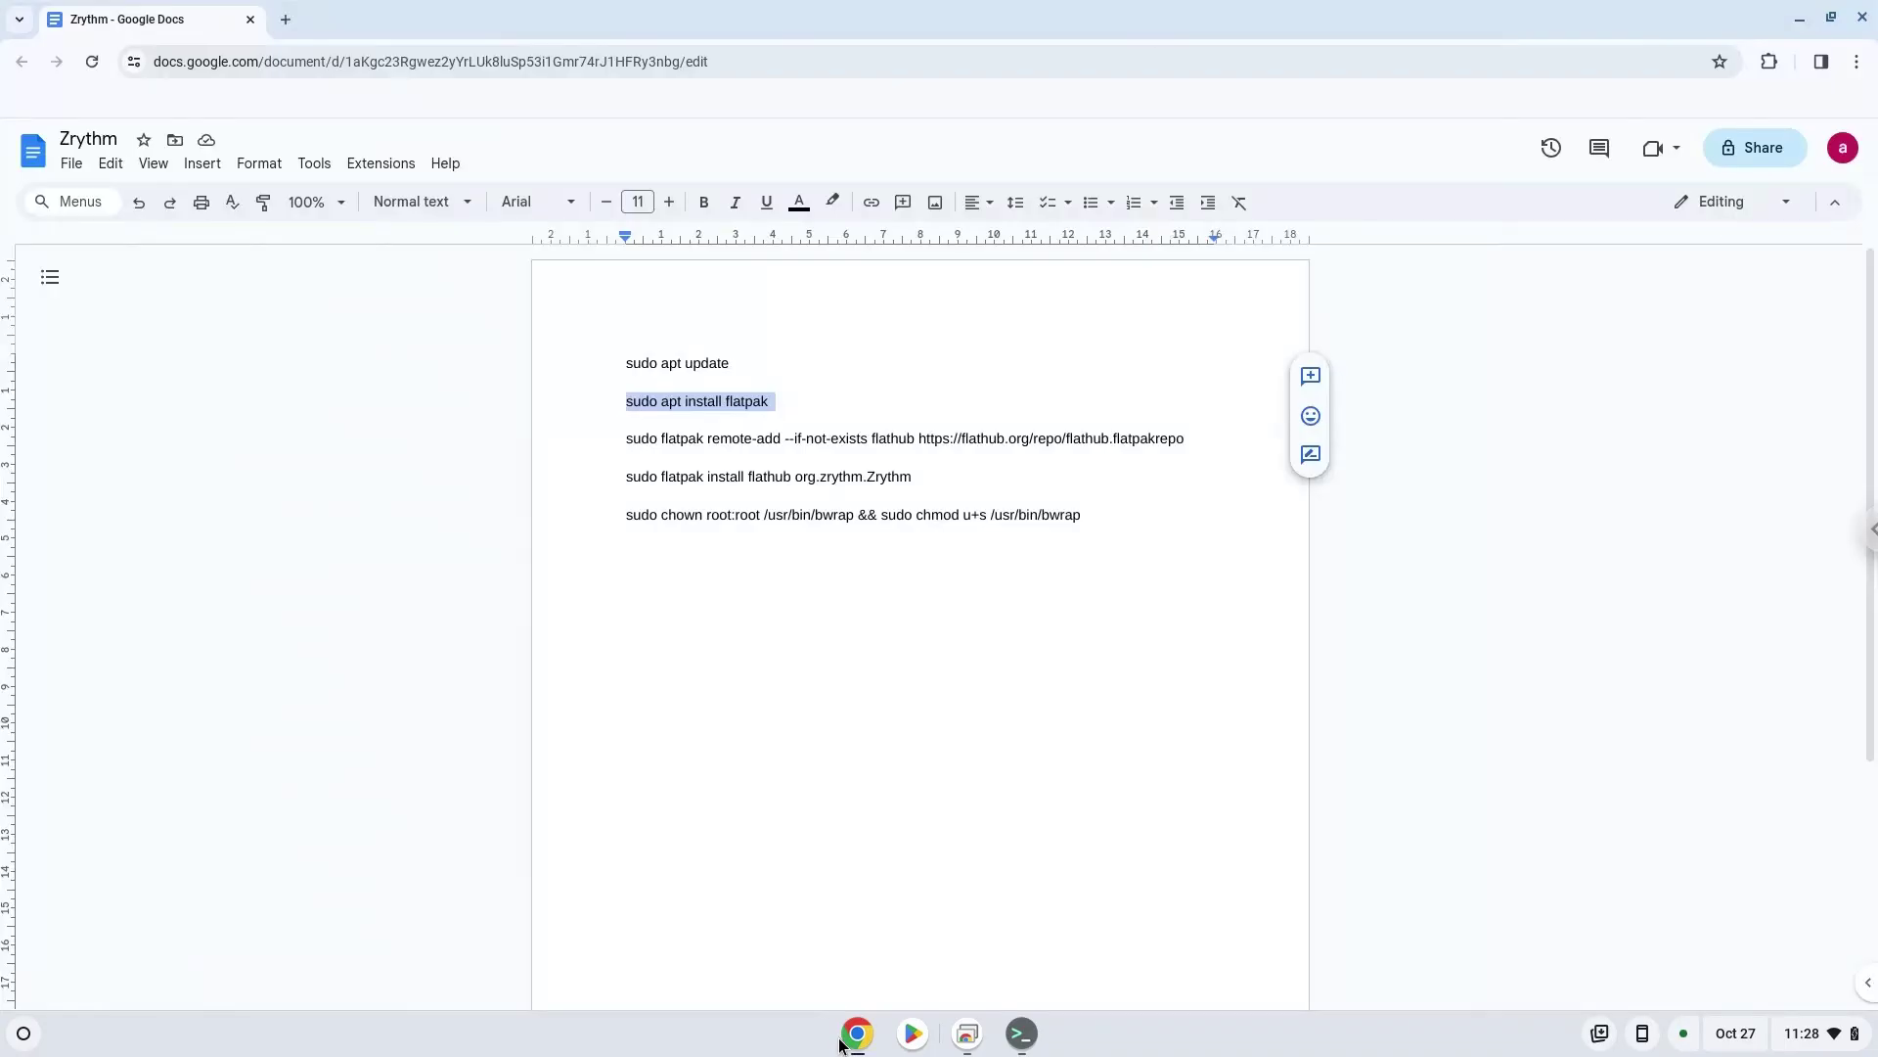
Copy the flatpak remote-add line and run it in the terminal to add the Flathub remote
triple_click(745, 439)
right_click(745, 443)
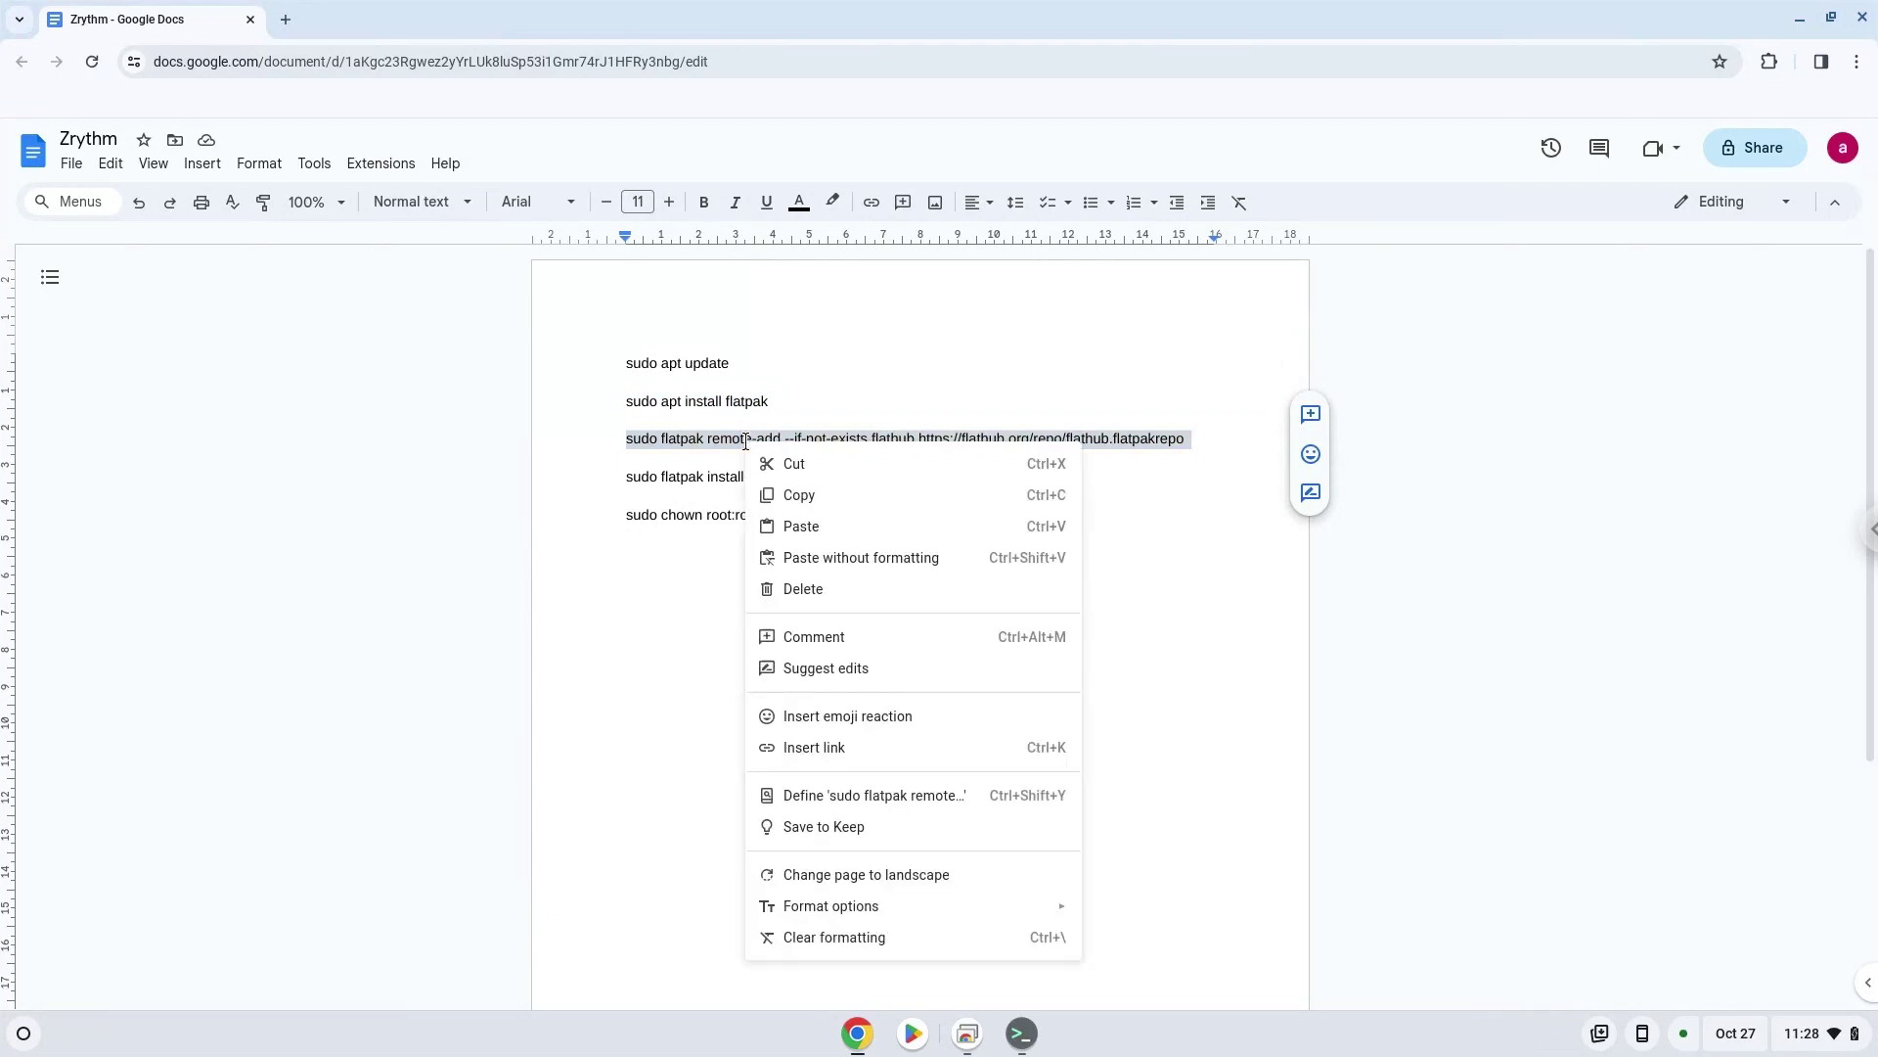
left_click(779, 496)
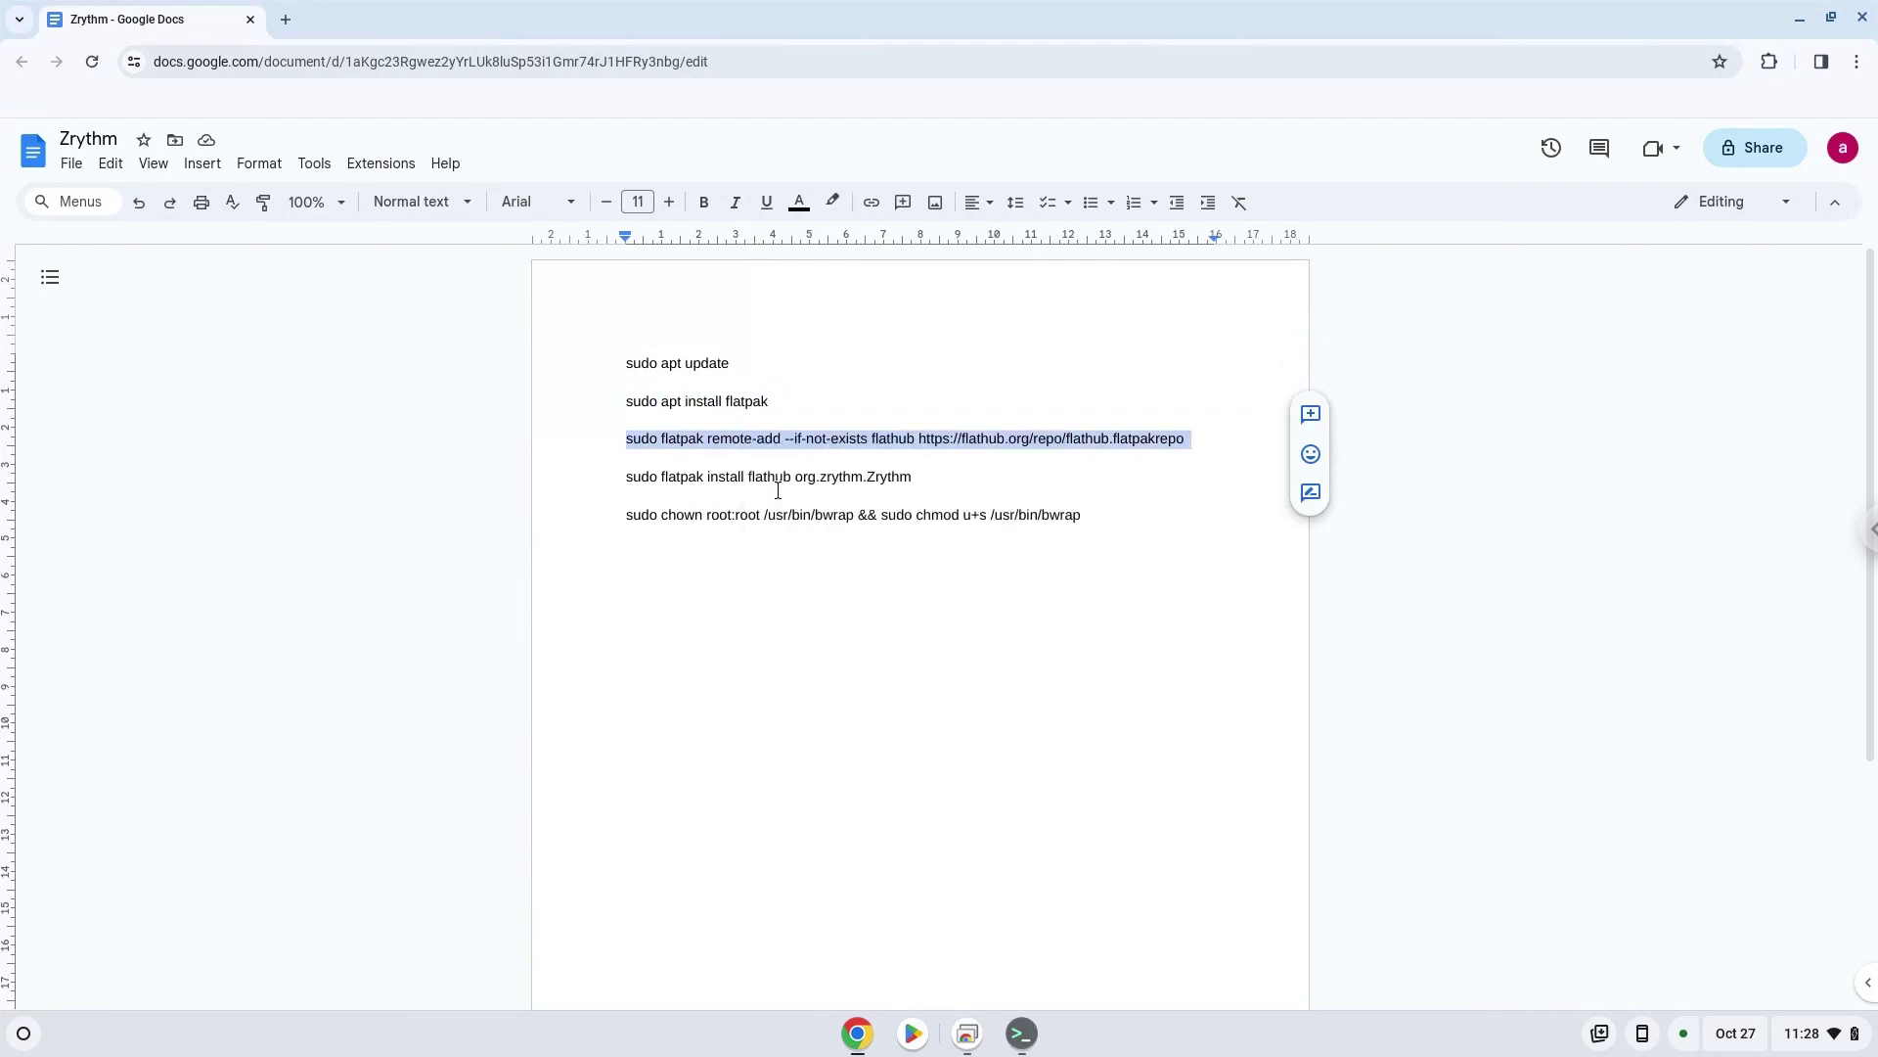
left_click(1015, 1041)
key("ctrl+shift+v")
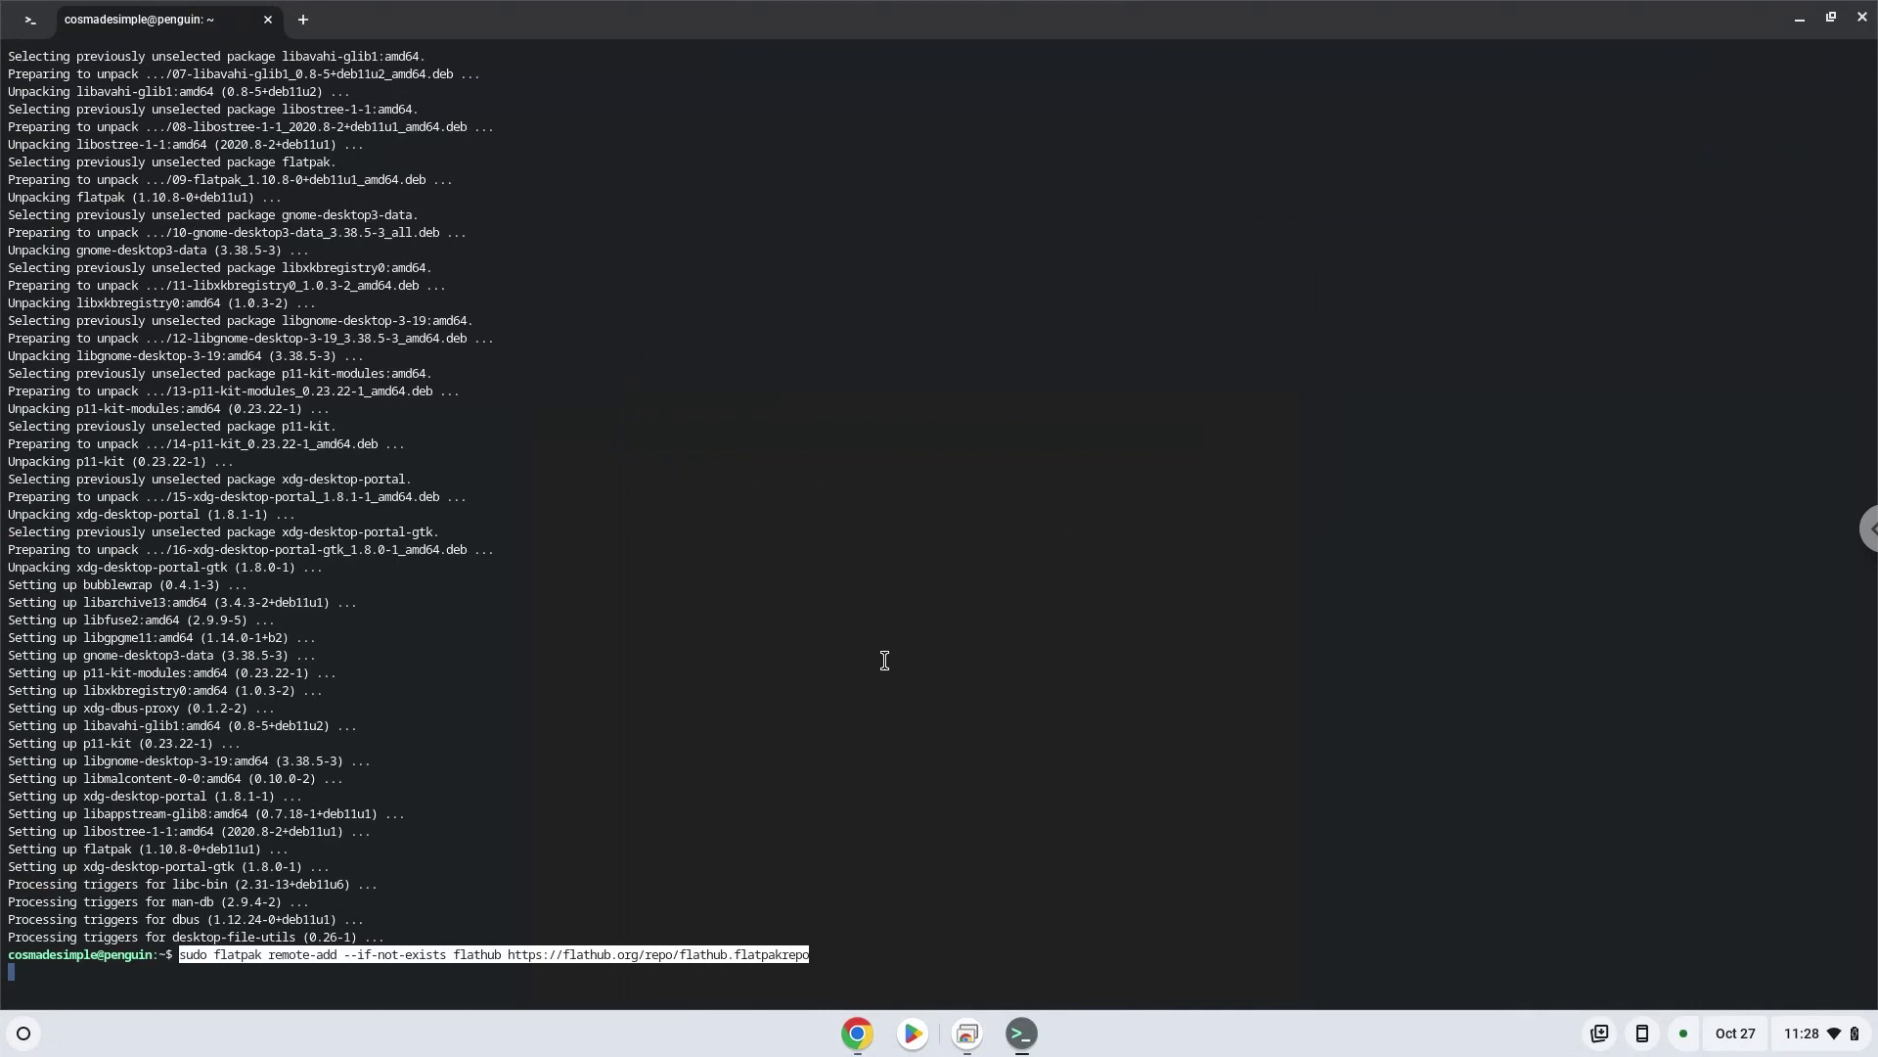
key("Return")
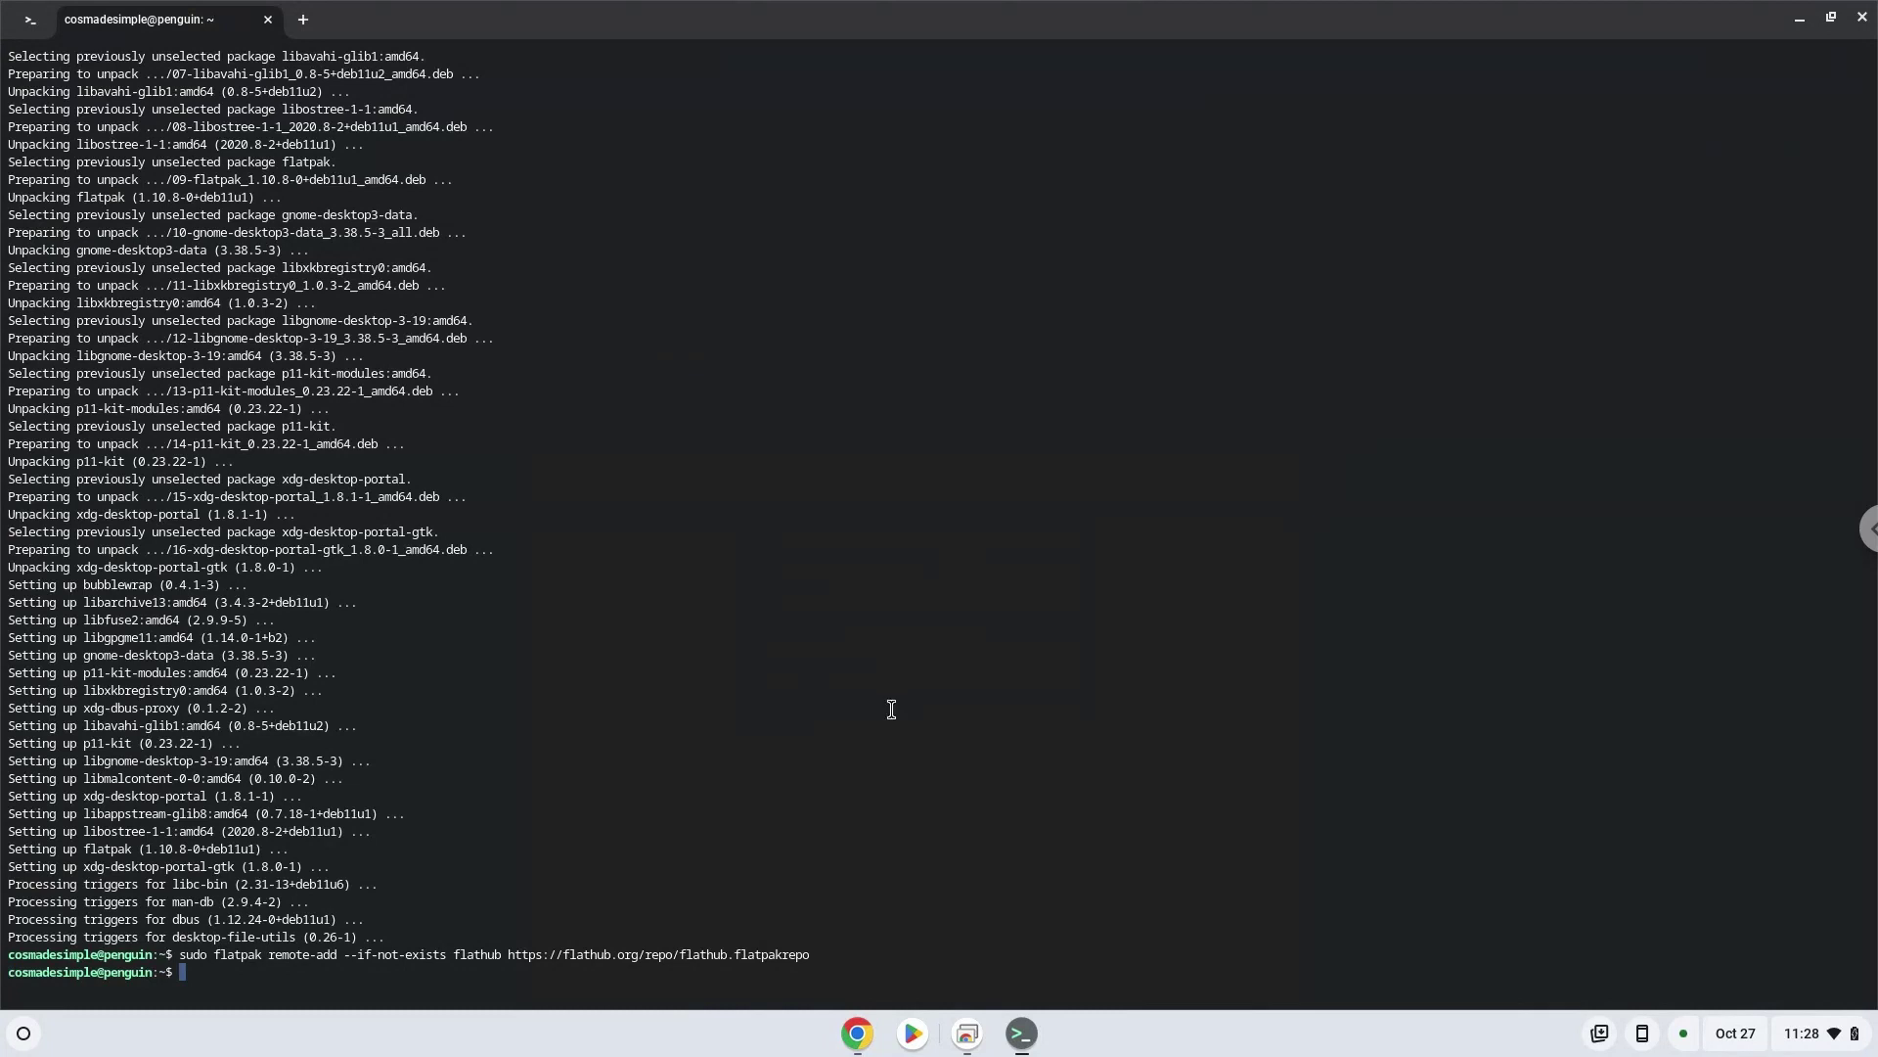
Copy 'flatpak install org.zrythm.Zrythm' from the document and run it in the terminal
left_click(857, 1034)
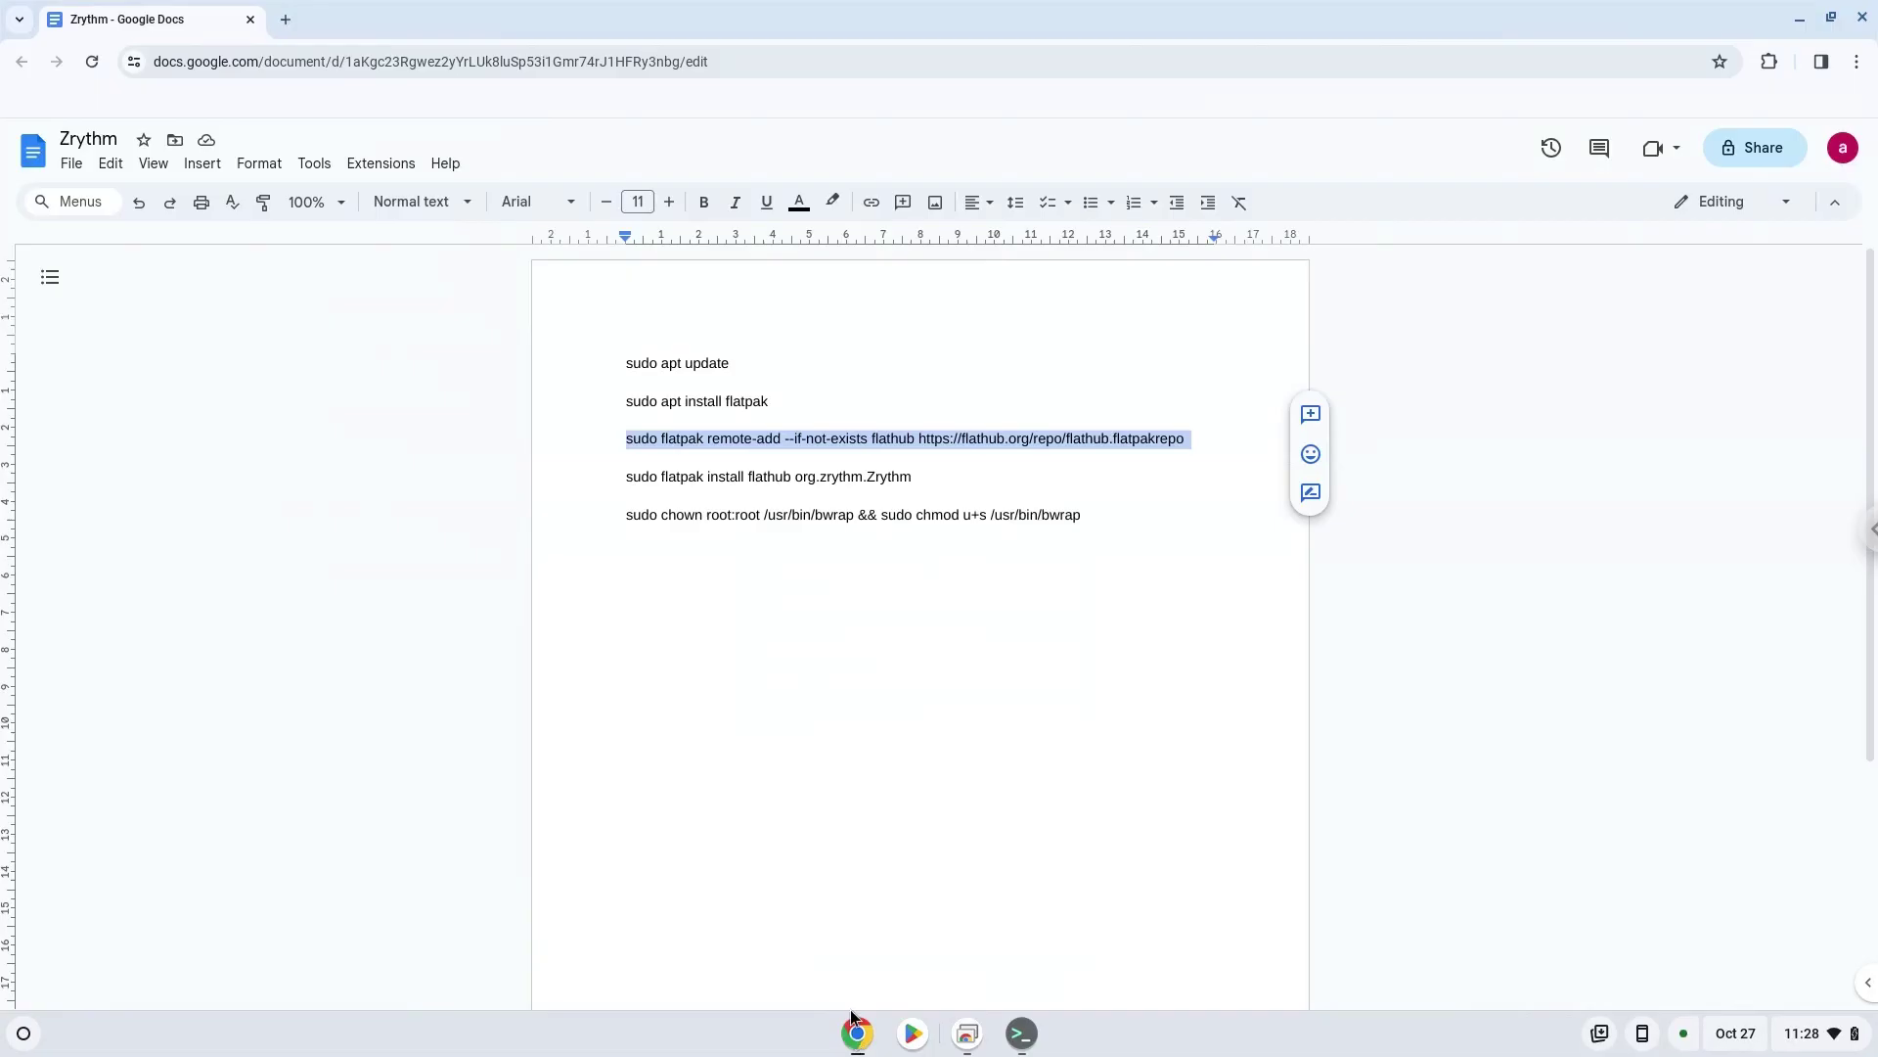
triple_click(736, 480)
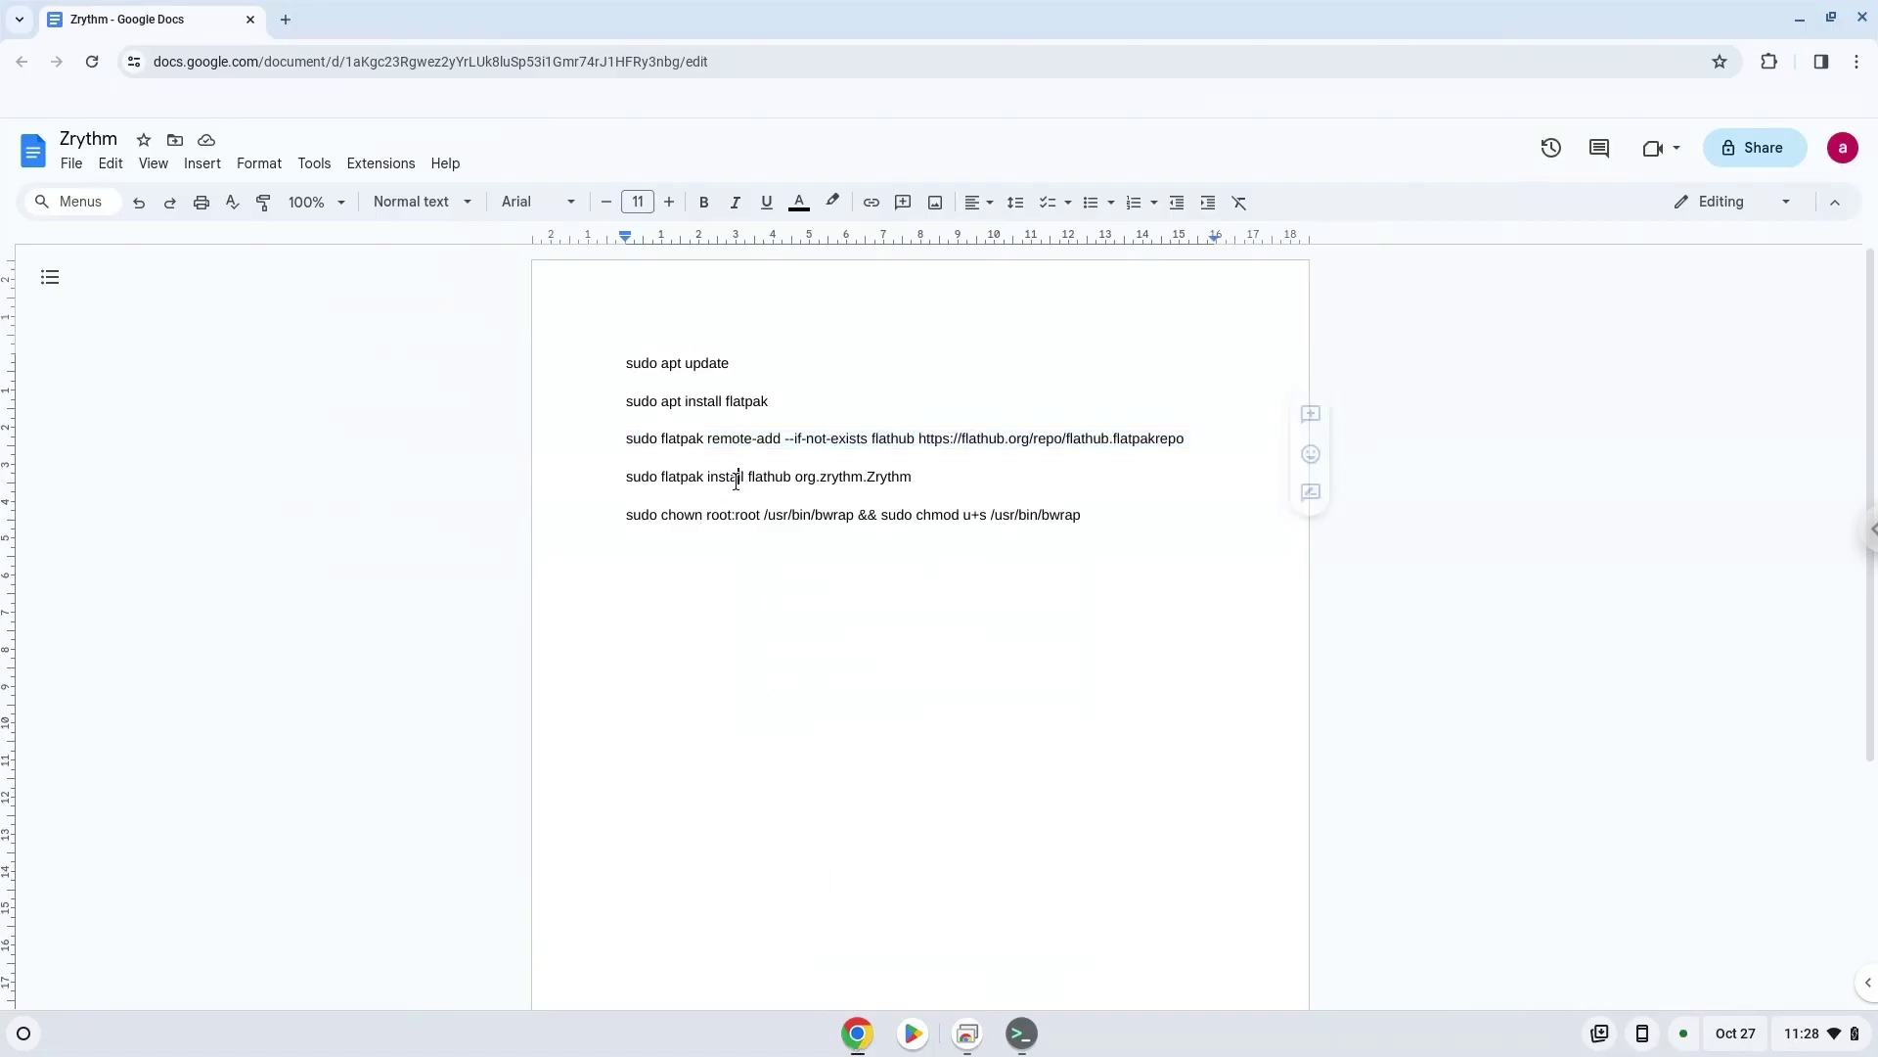
right_click(736, 485)
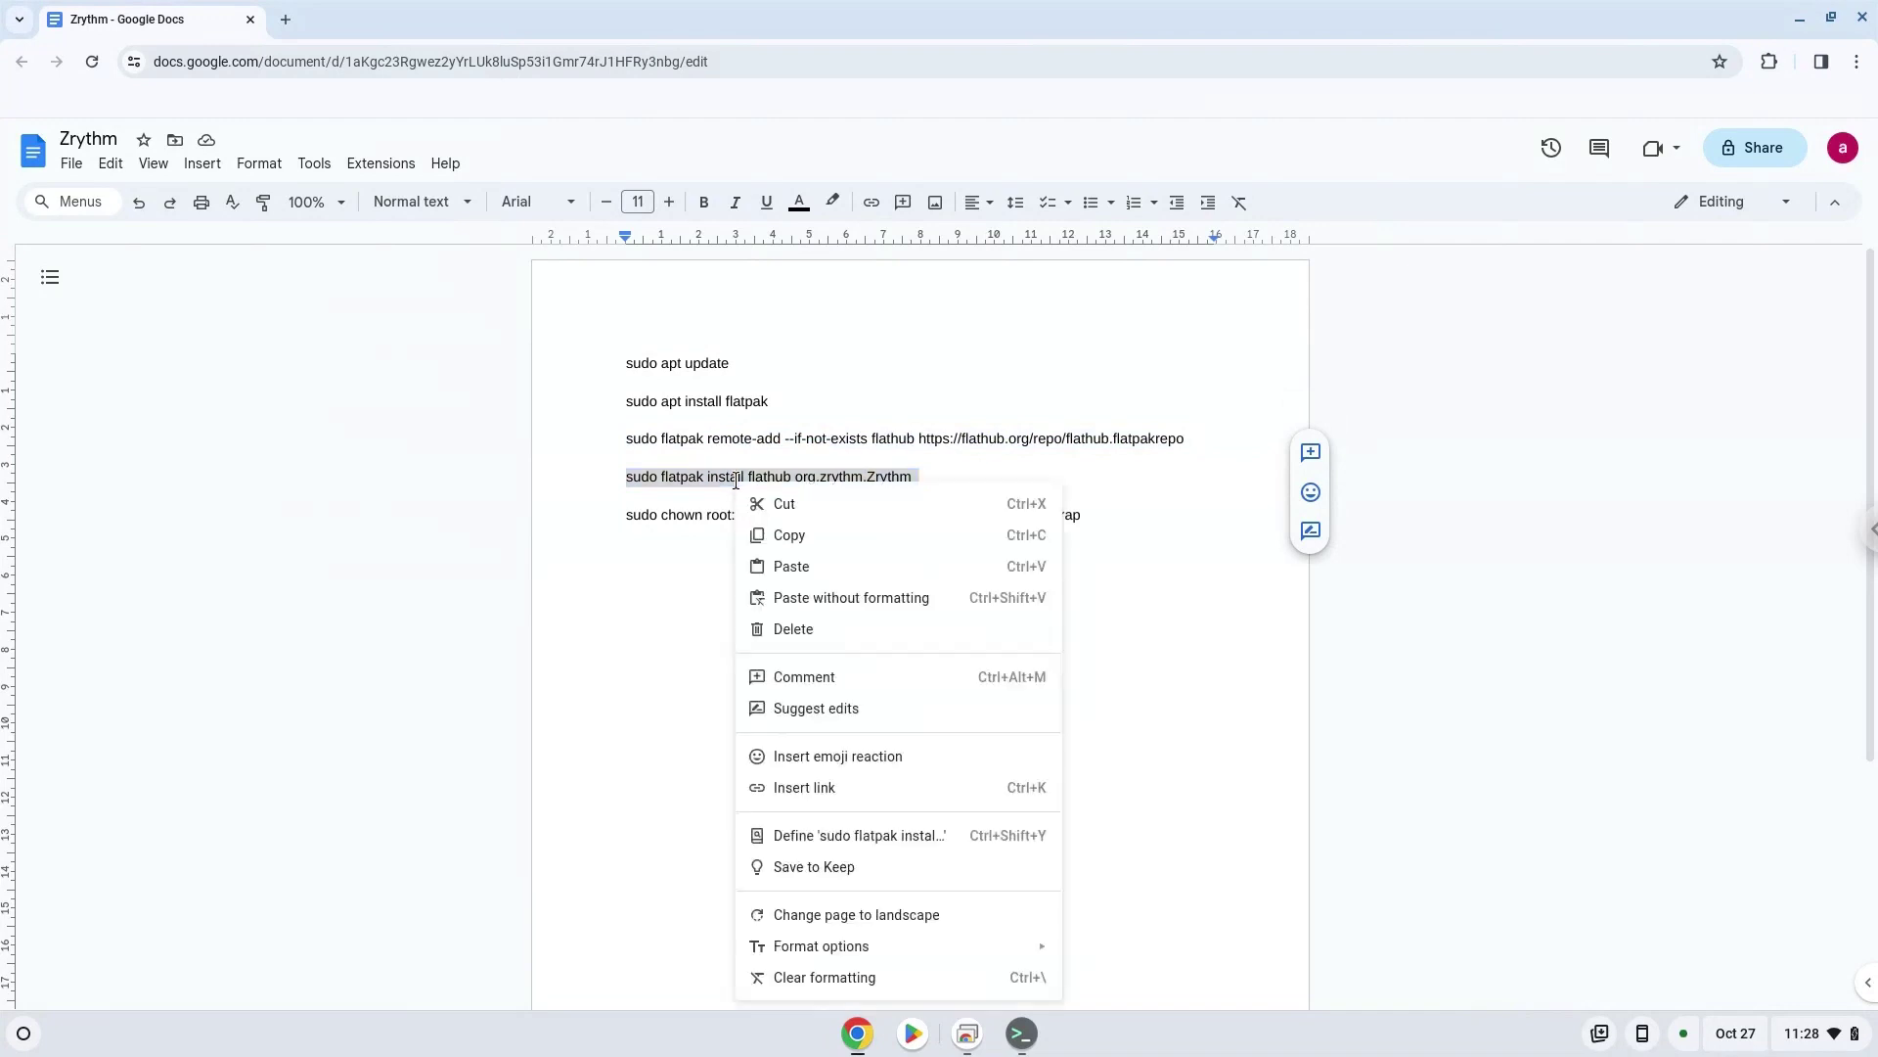
left_click(789, 536)
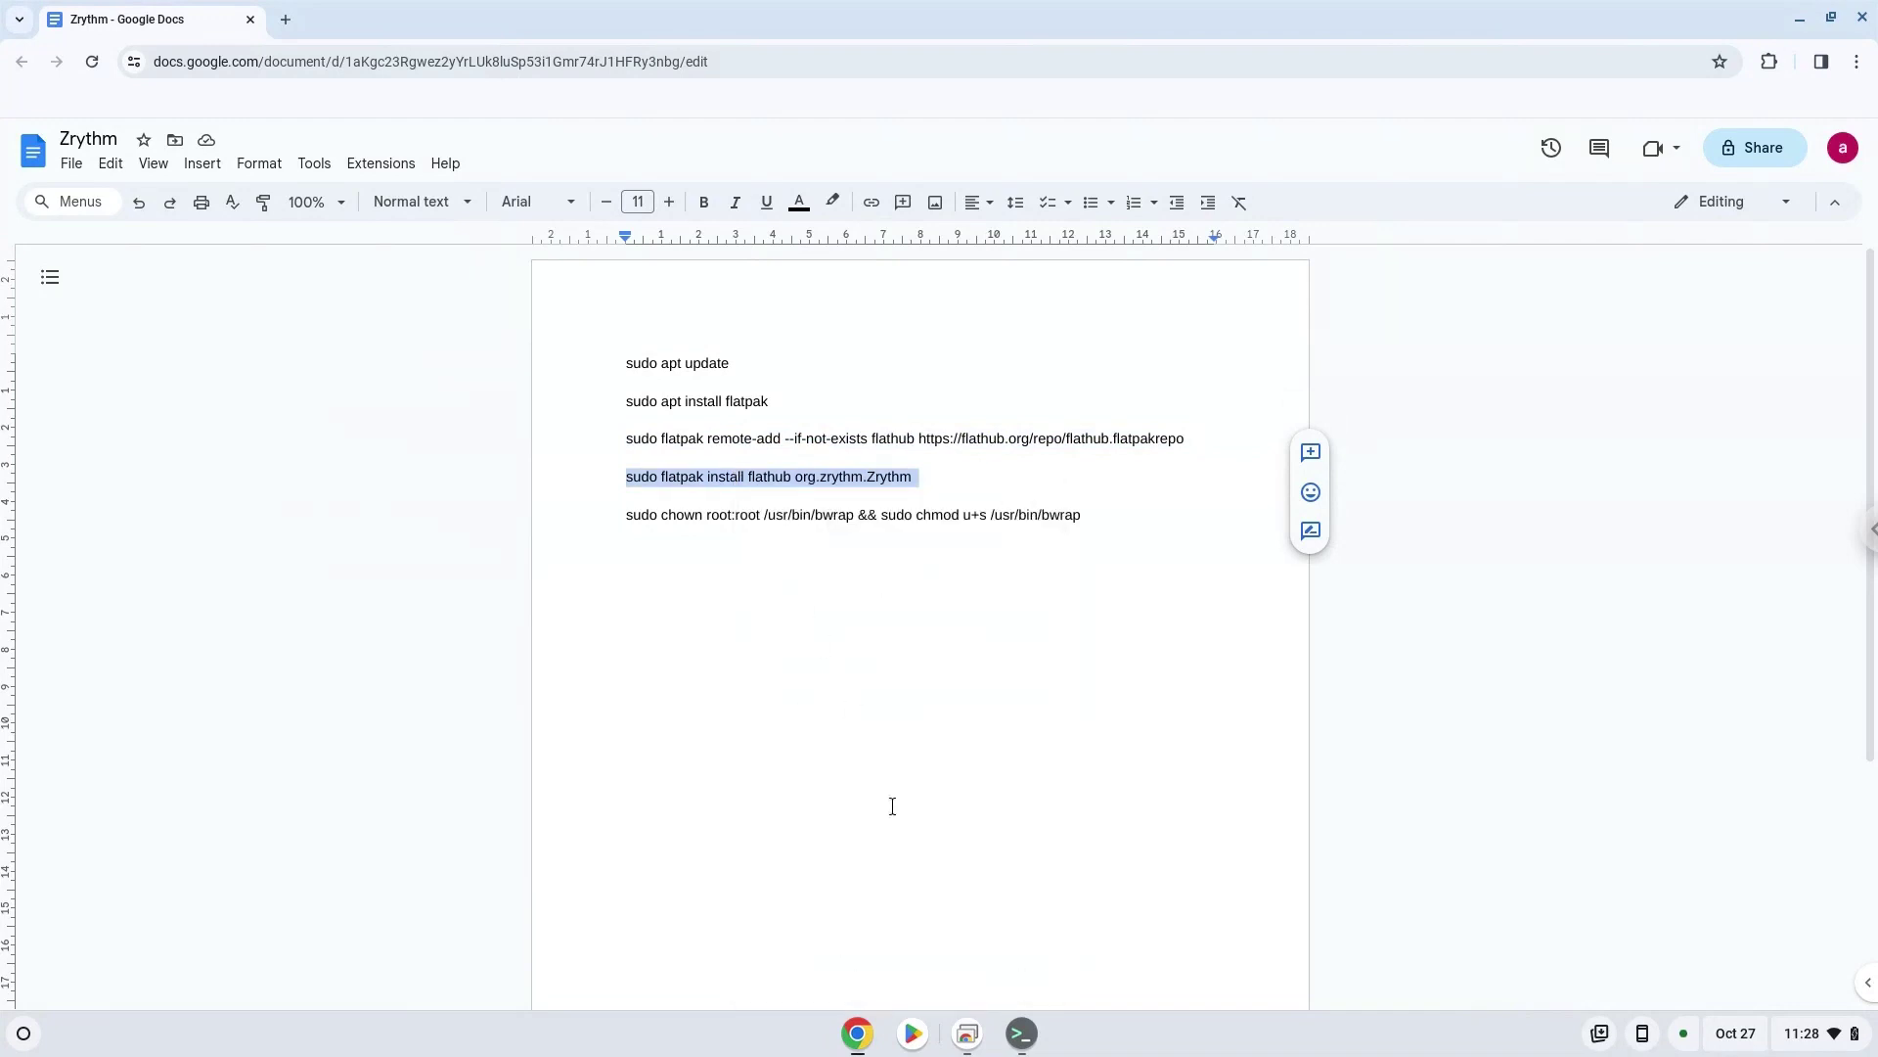
left_click(1012, 1044)
right_click(810, 591)
key("Return")
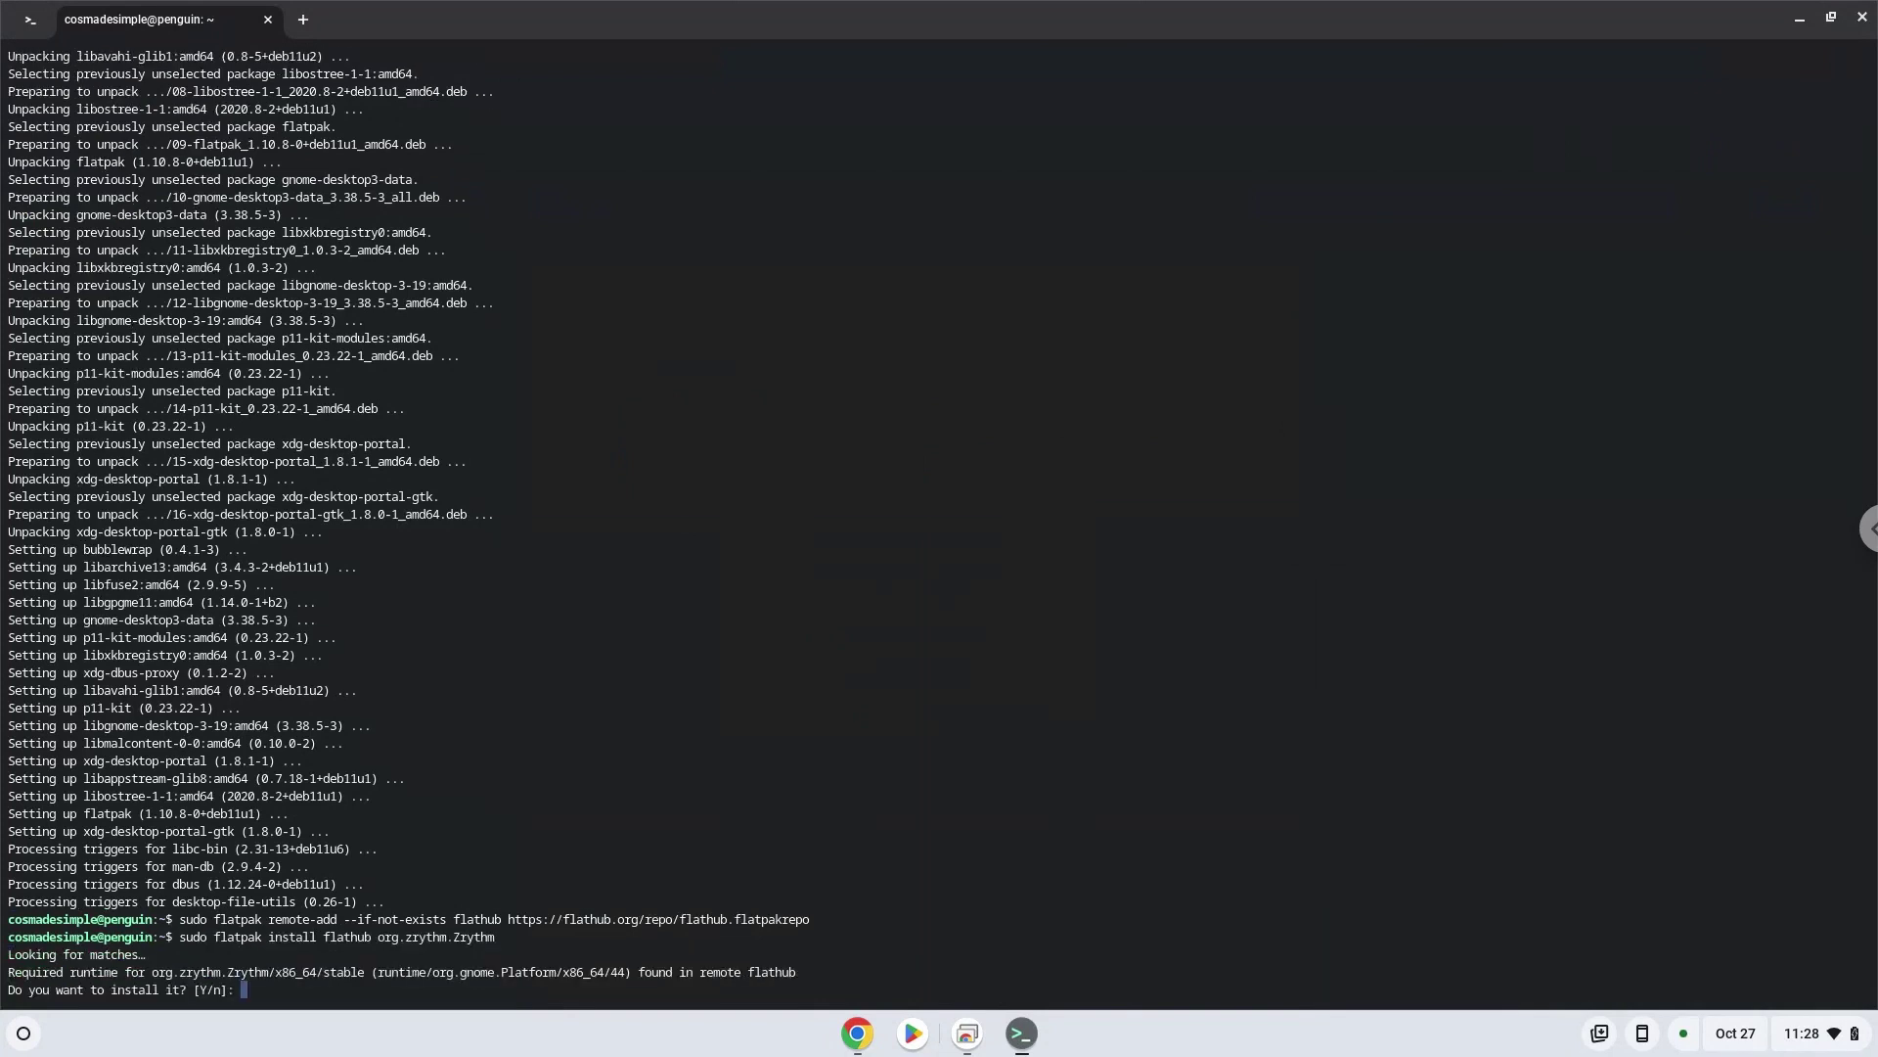
Accept the org.gnome.Platform 44 runtime and confirm installing the 8 Flathub packages
key("Return")
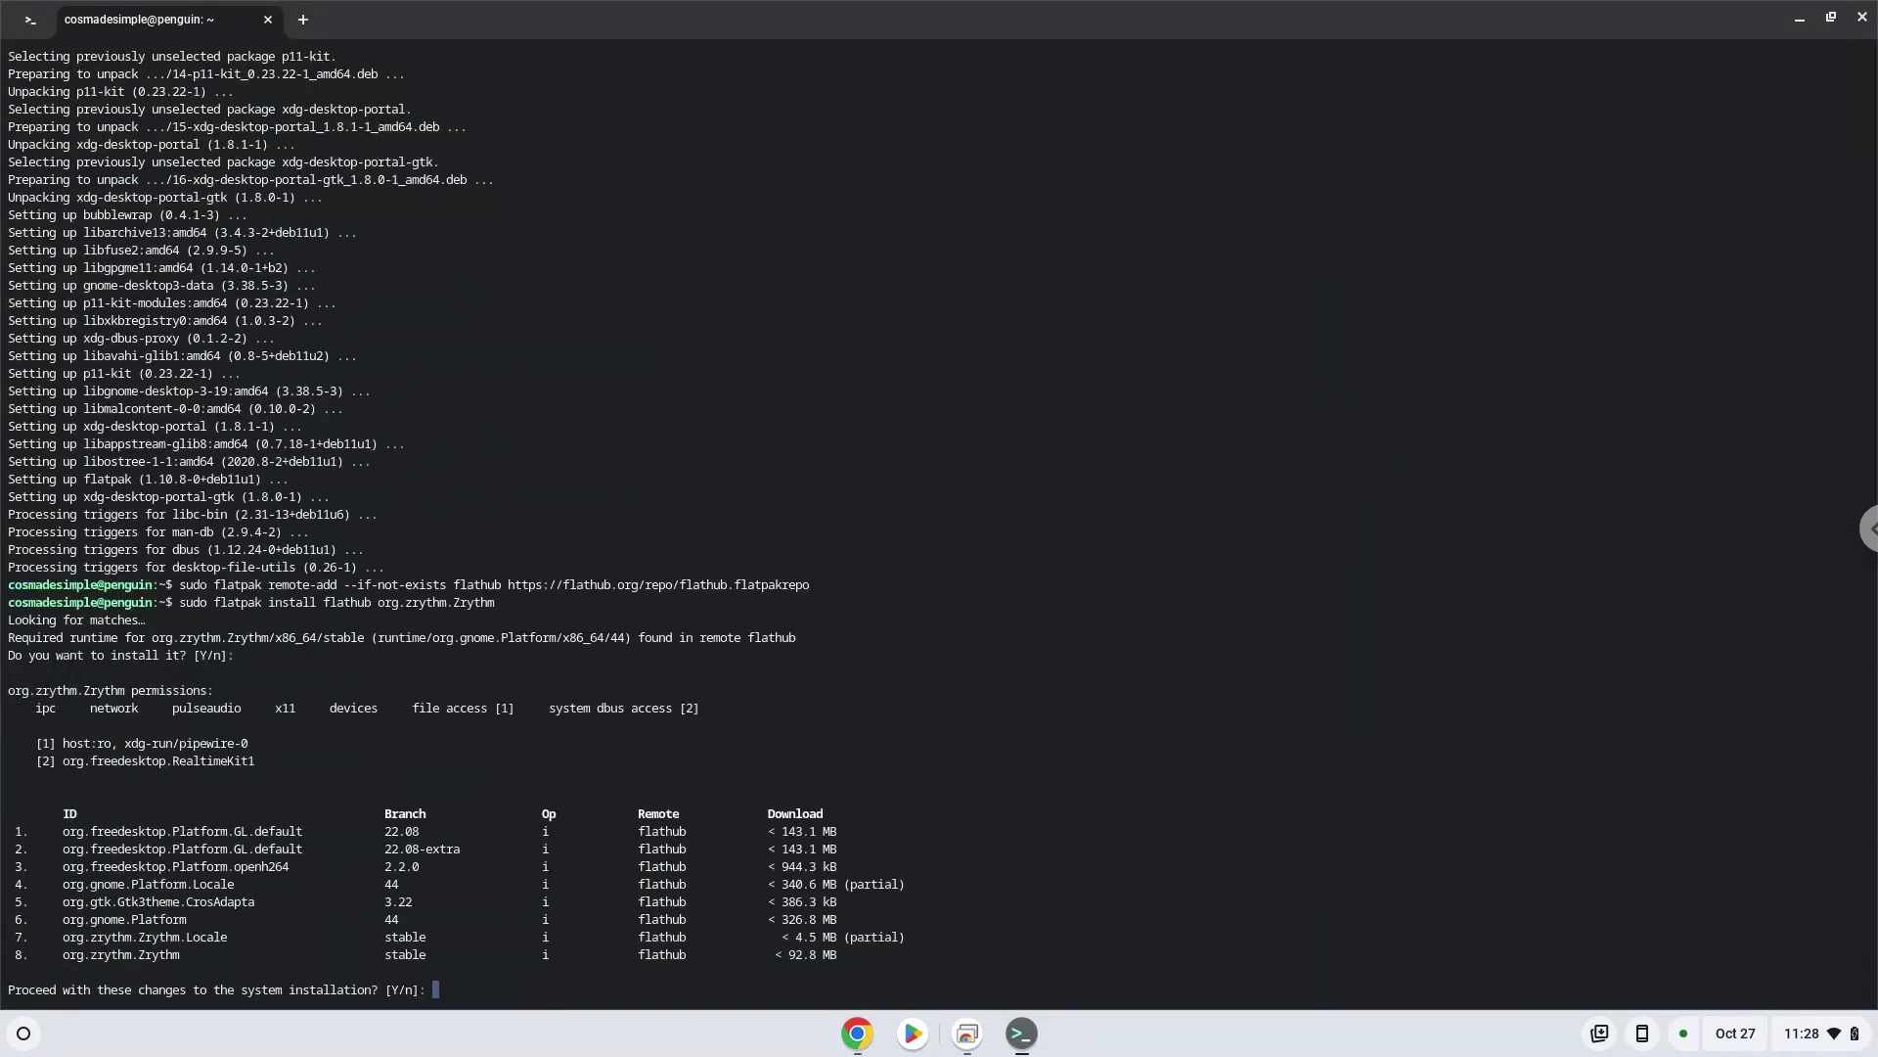
key("Return")
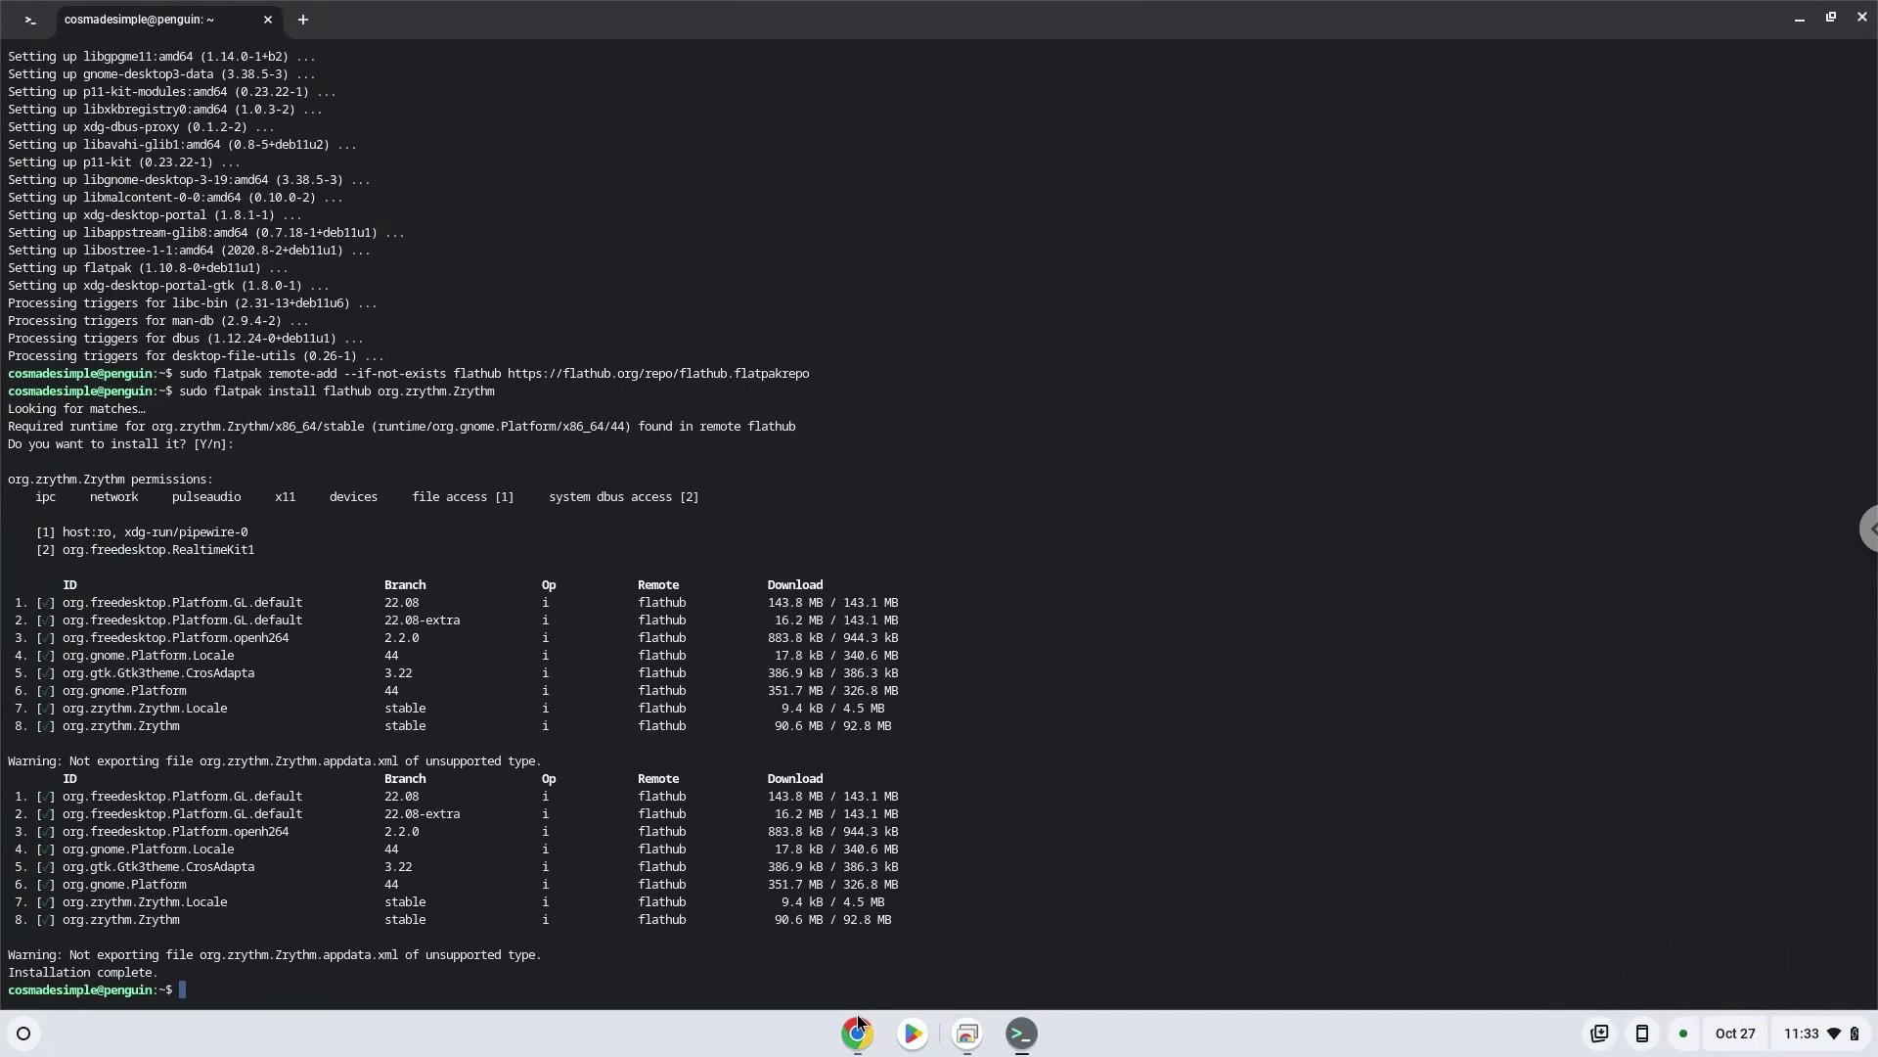
Copy the 'sudo chown root:root /usr/bin/bwrap && sudo chmod u+s /usr/bin/bwrap' line and paste it into the terminal
left_click(857, 1027)
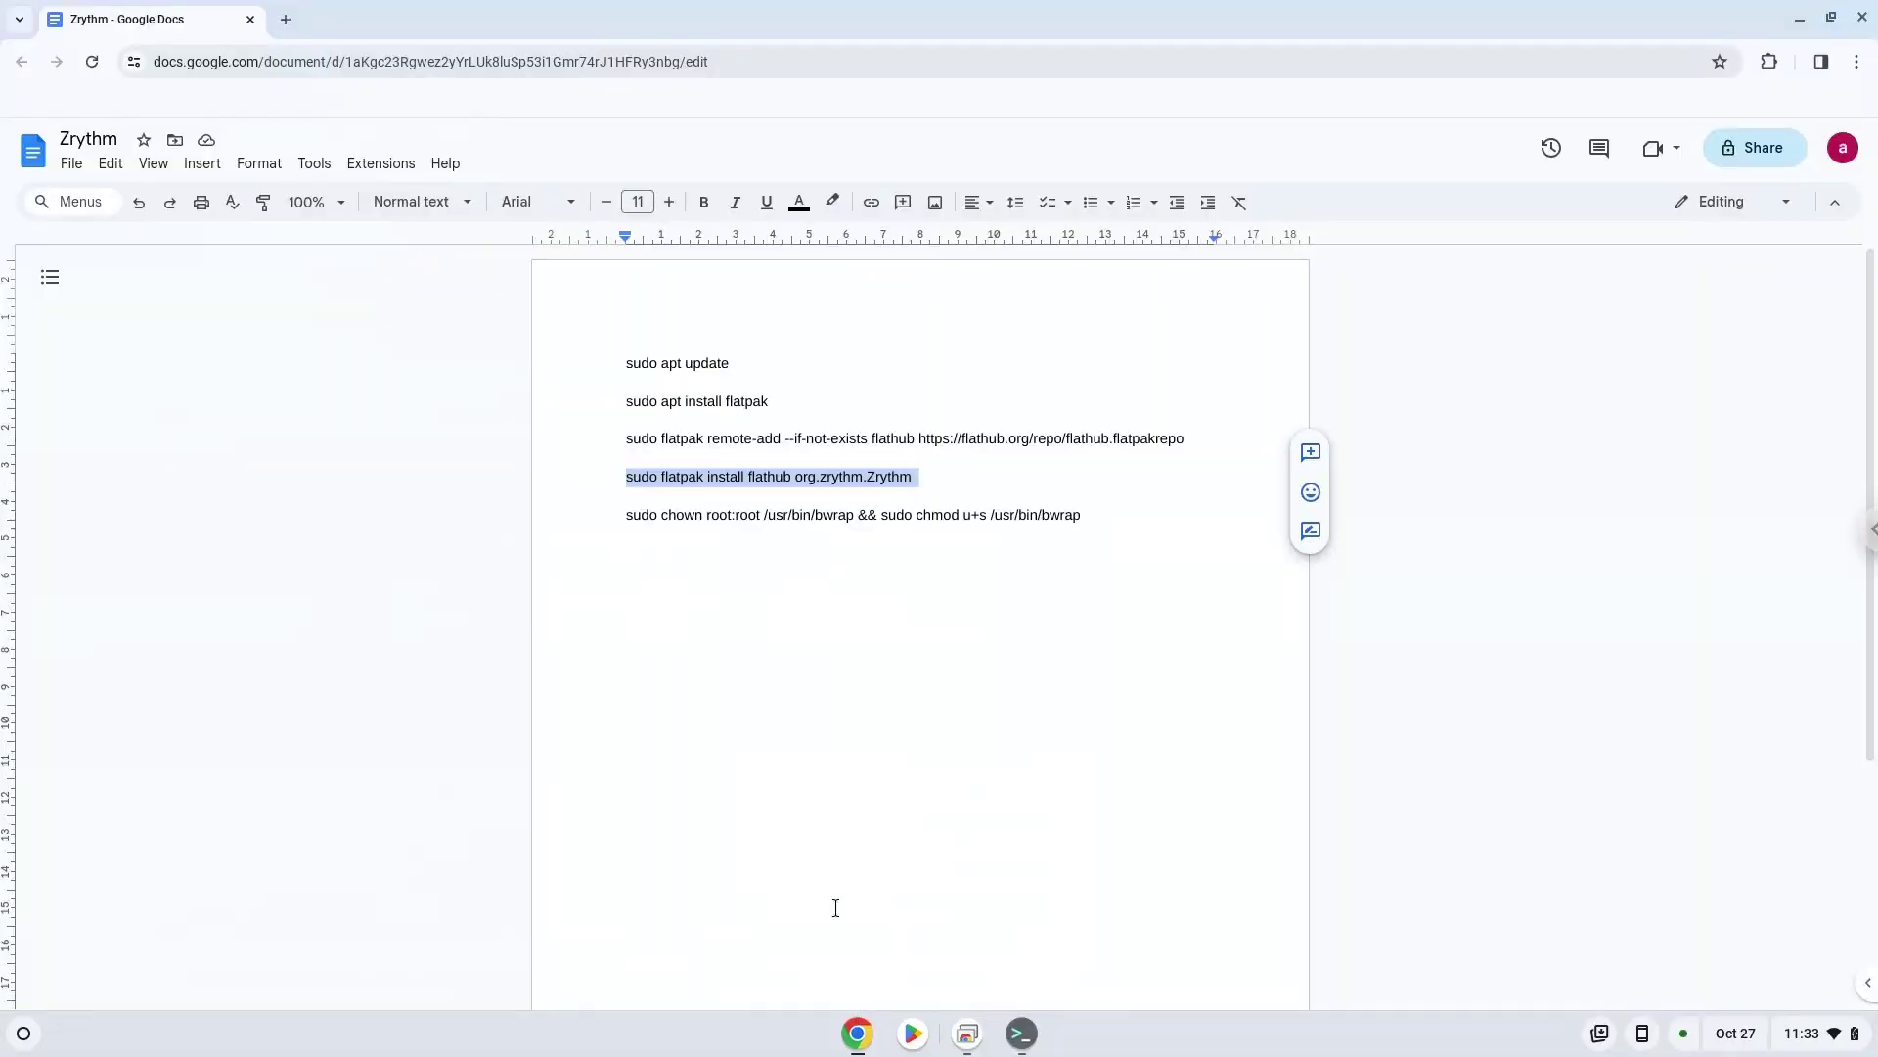
triple_click(787, 513)
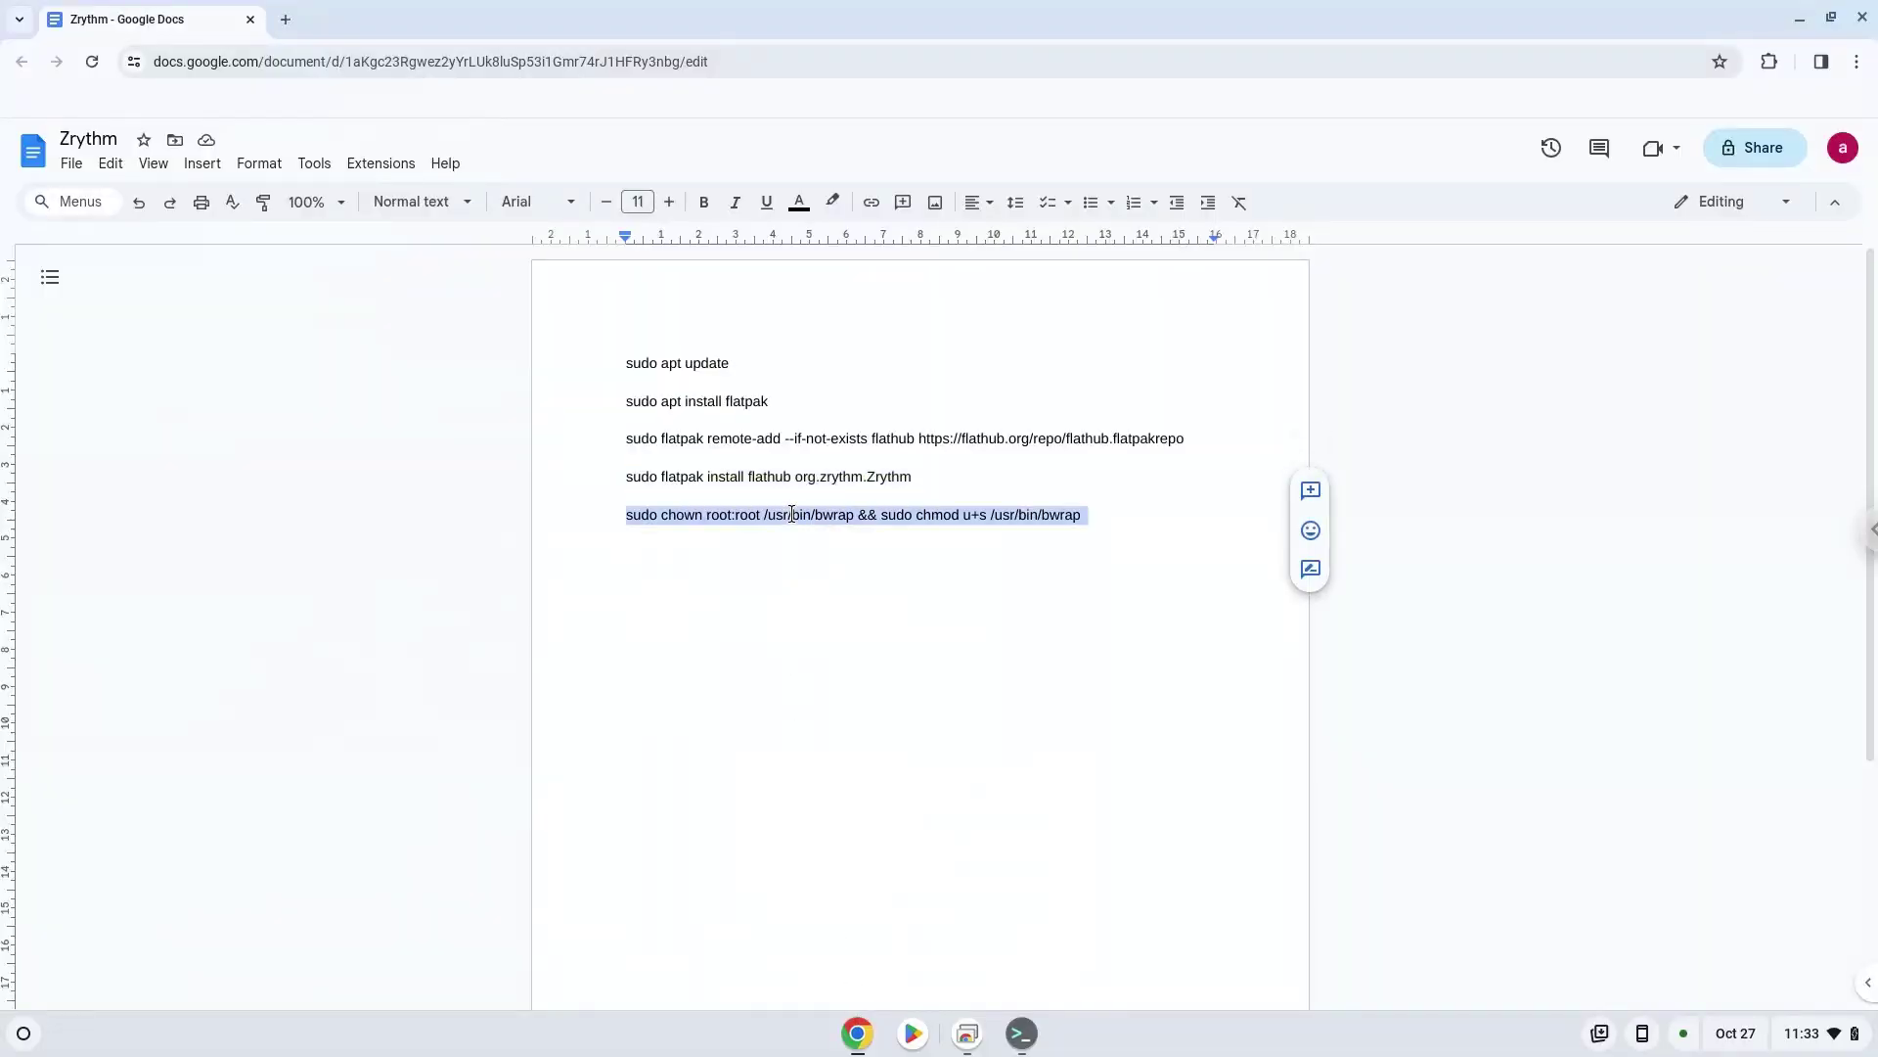
right_click(790, 513)
left_click(843, 545)
left_click(1021, 1035)
right_click(849, 682)
Run the bwrap ownership and setuid command, then close the terminal, choosing Leave
key("Return")
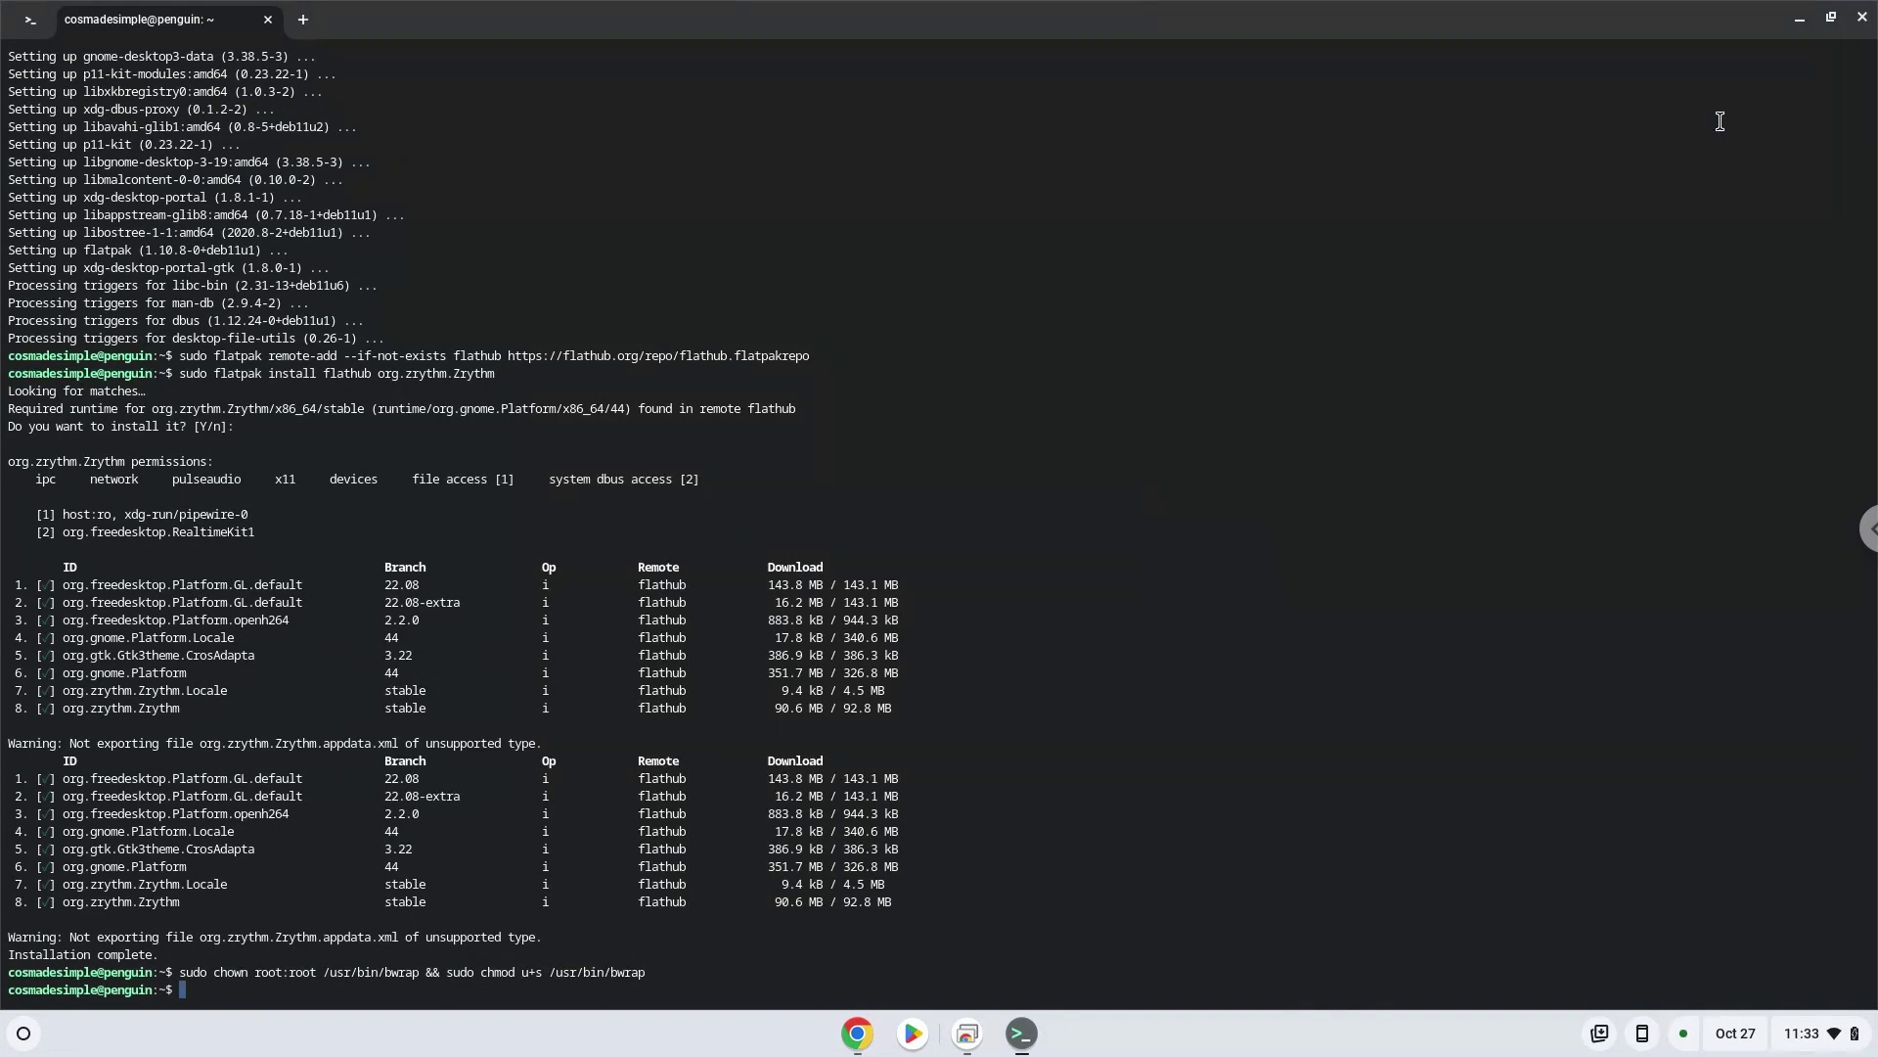
left_click(1863, 21)
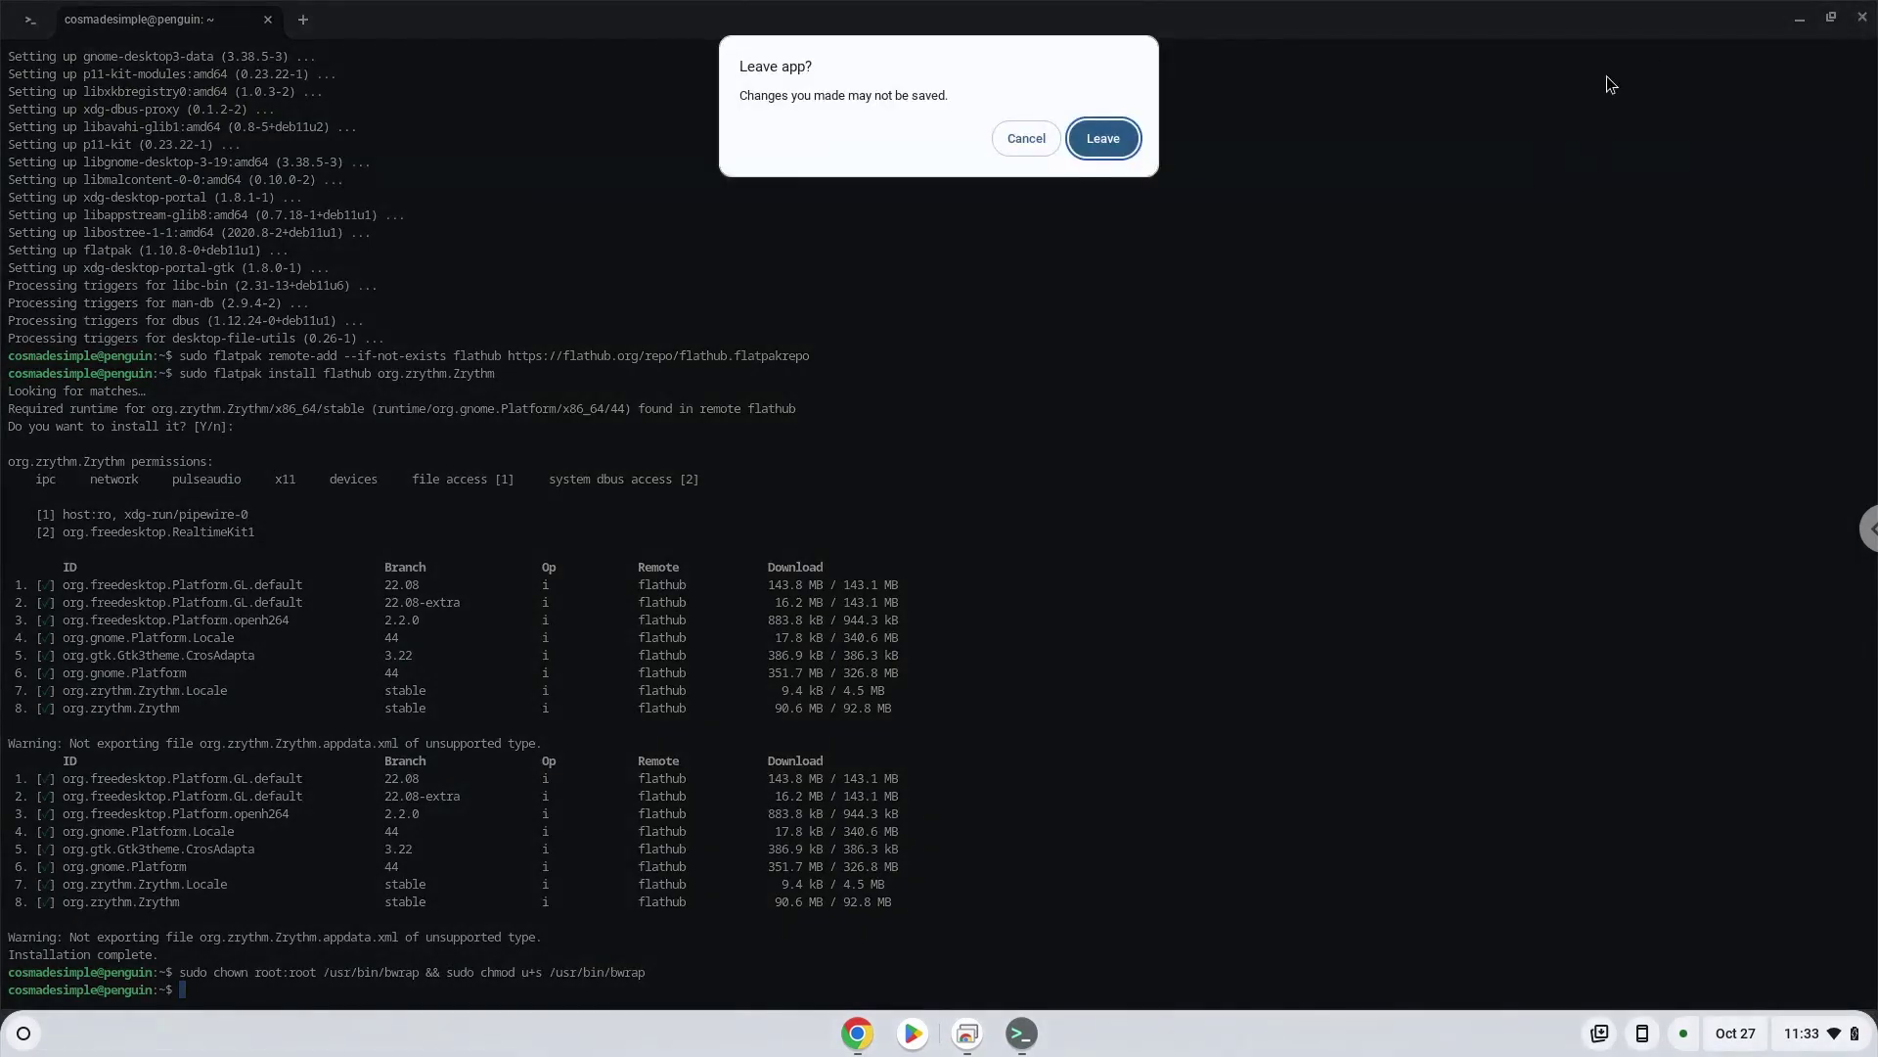
left_click(1102, 139)
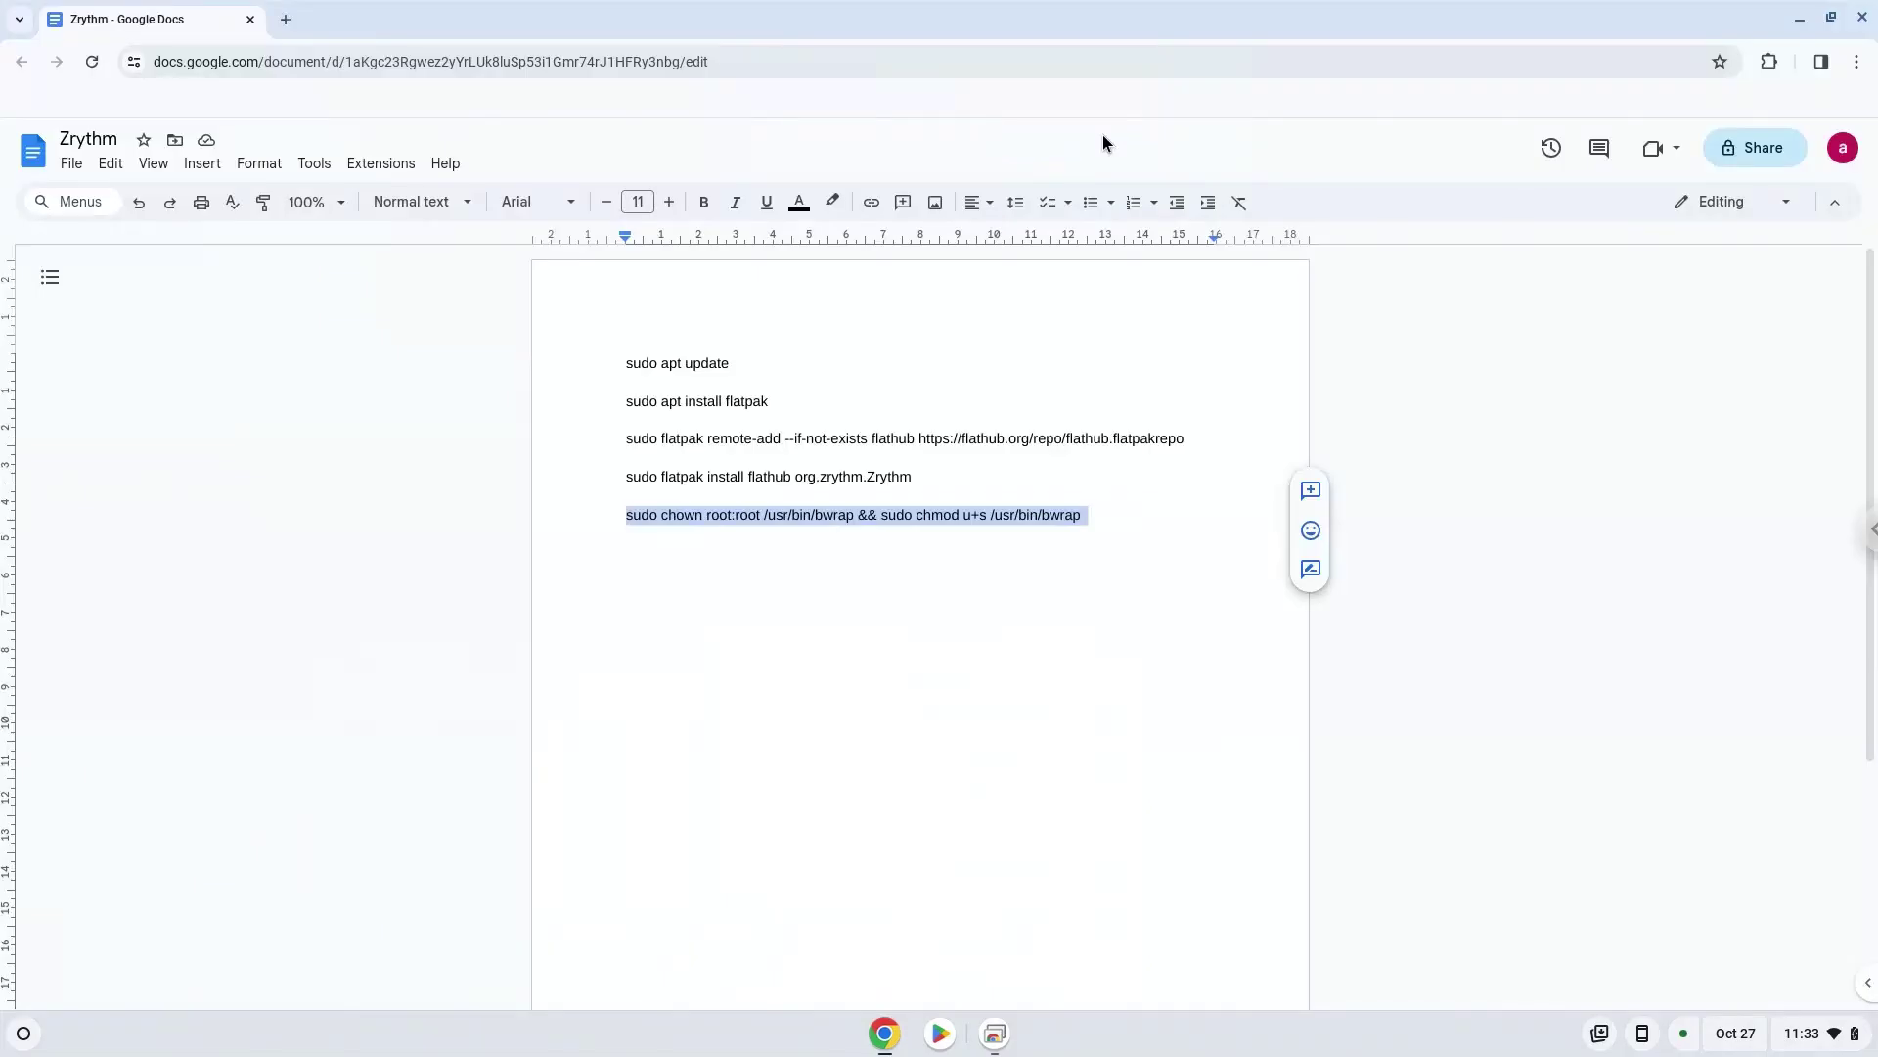
Go to Advanced > Developers > Linux development environment in ChromeOS Settings
left_click(1779, 1035)
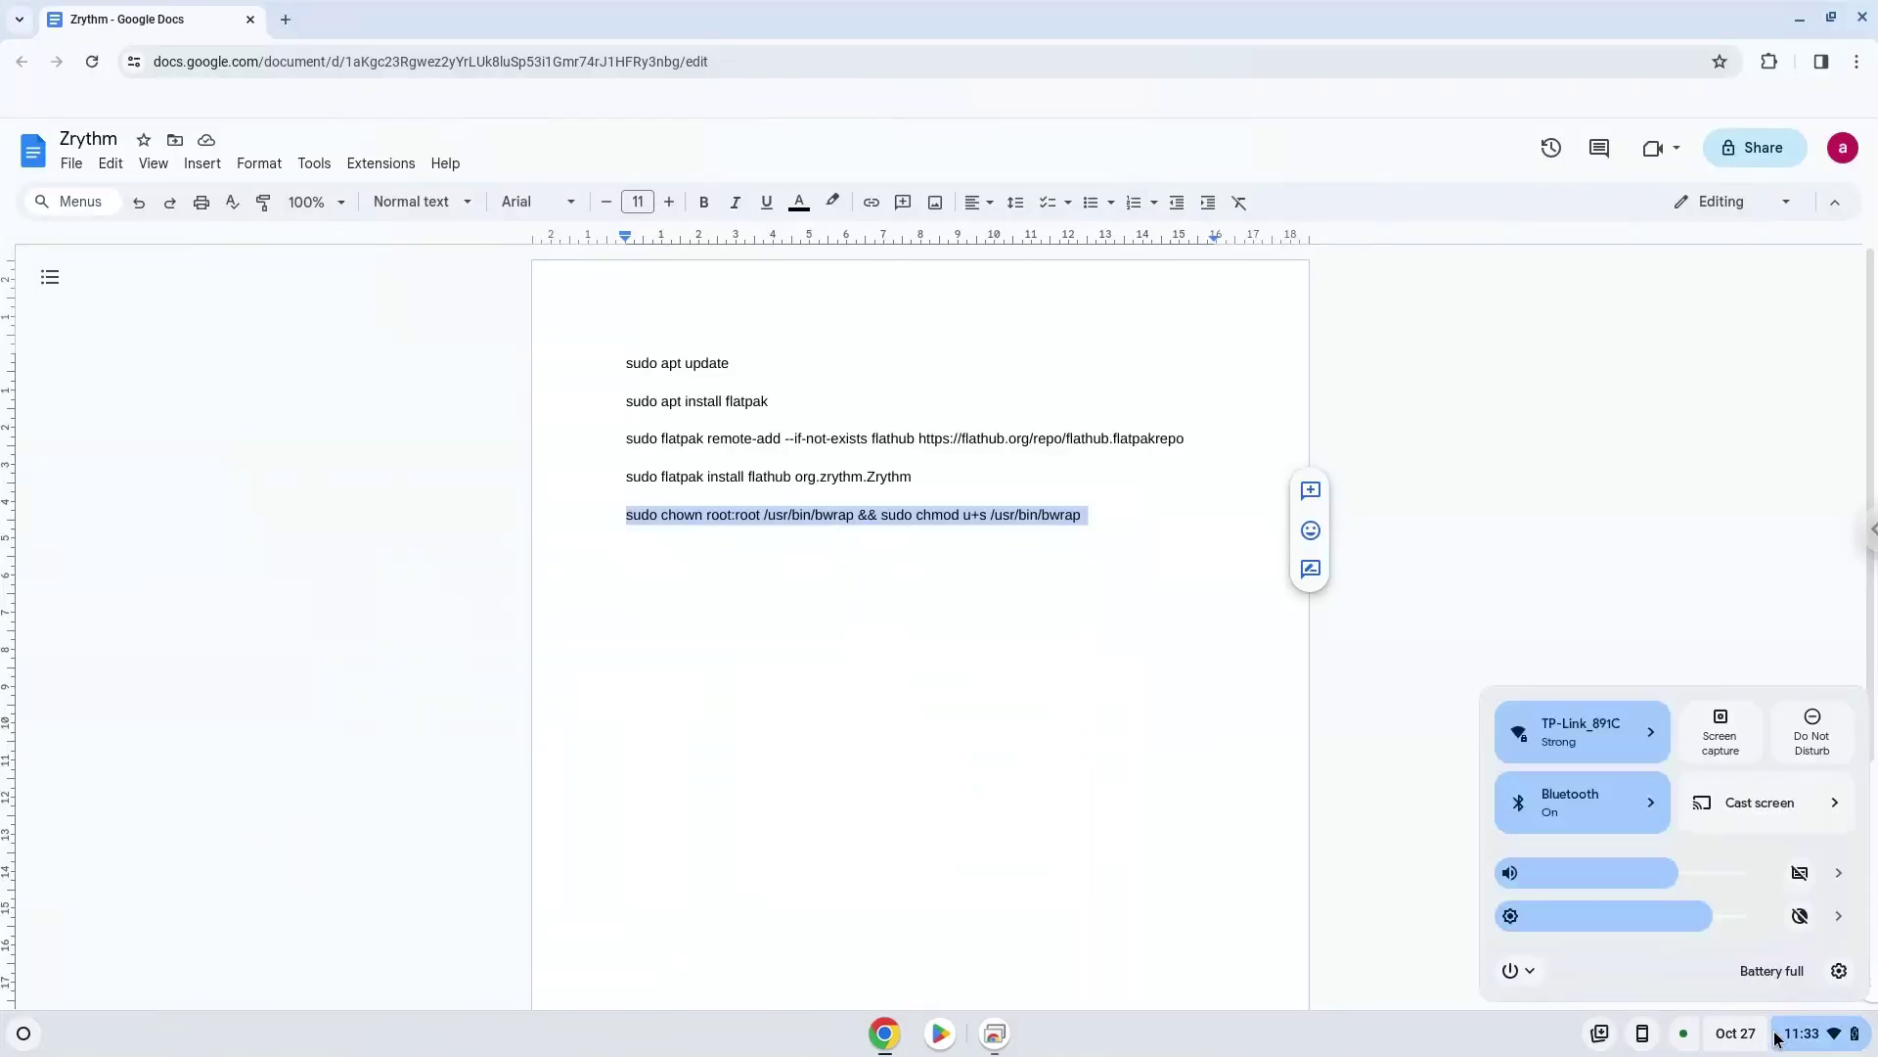
left_click(1839, 972)
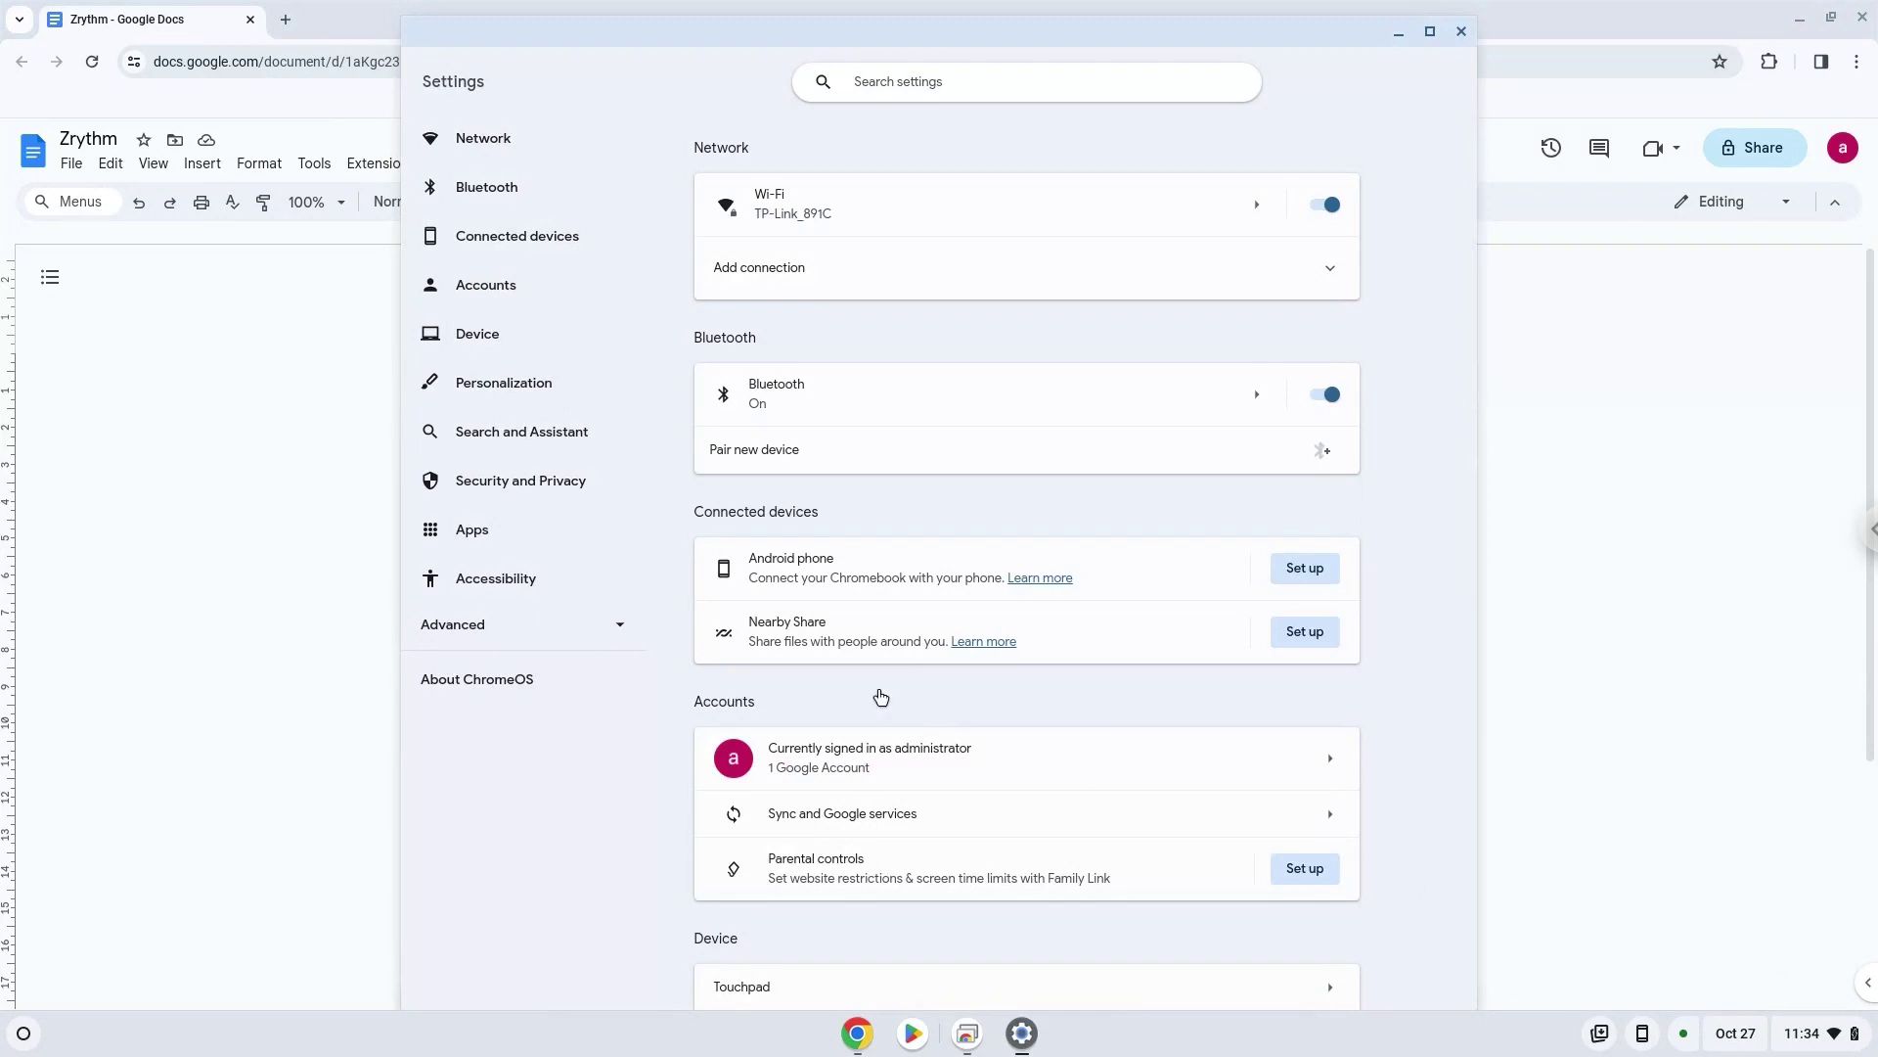
left_click(551, 640)
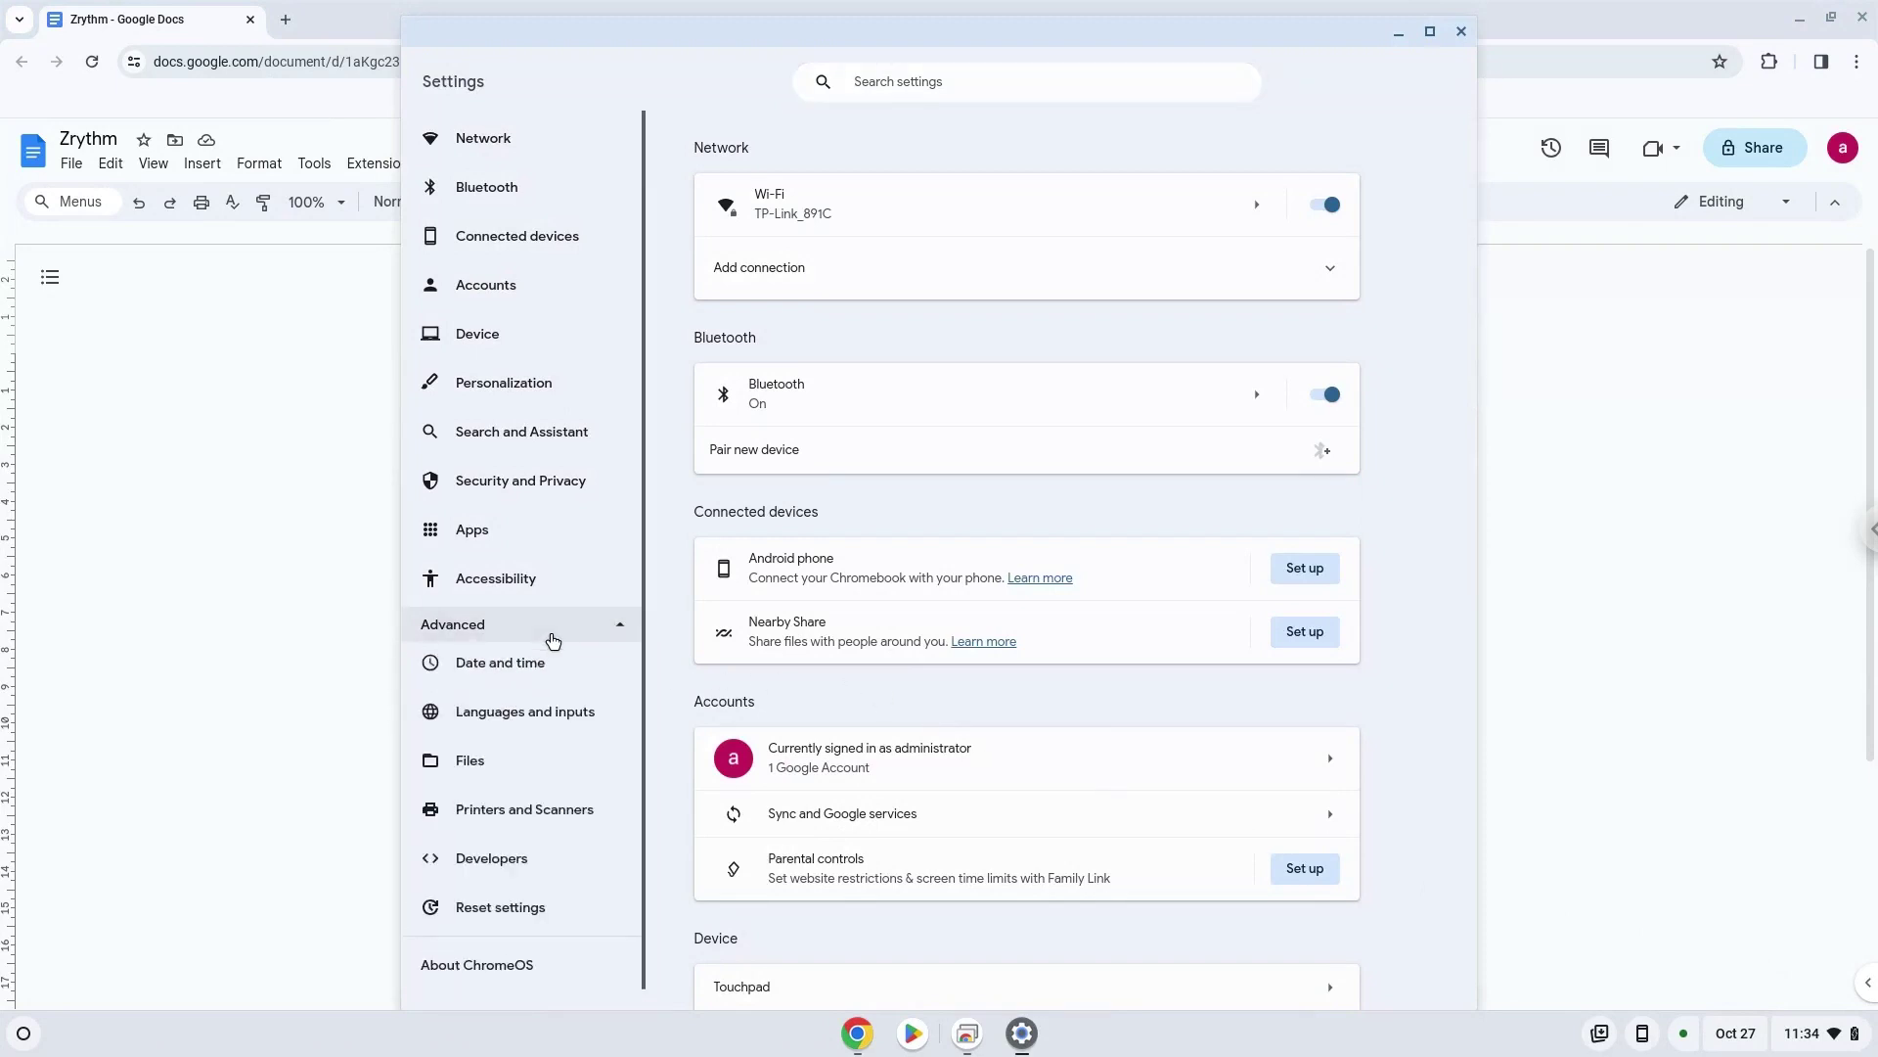
left_click(537, 855)
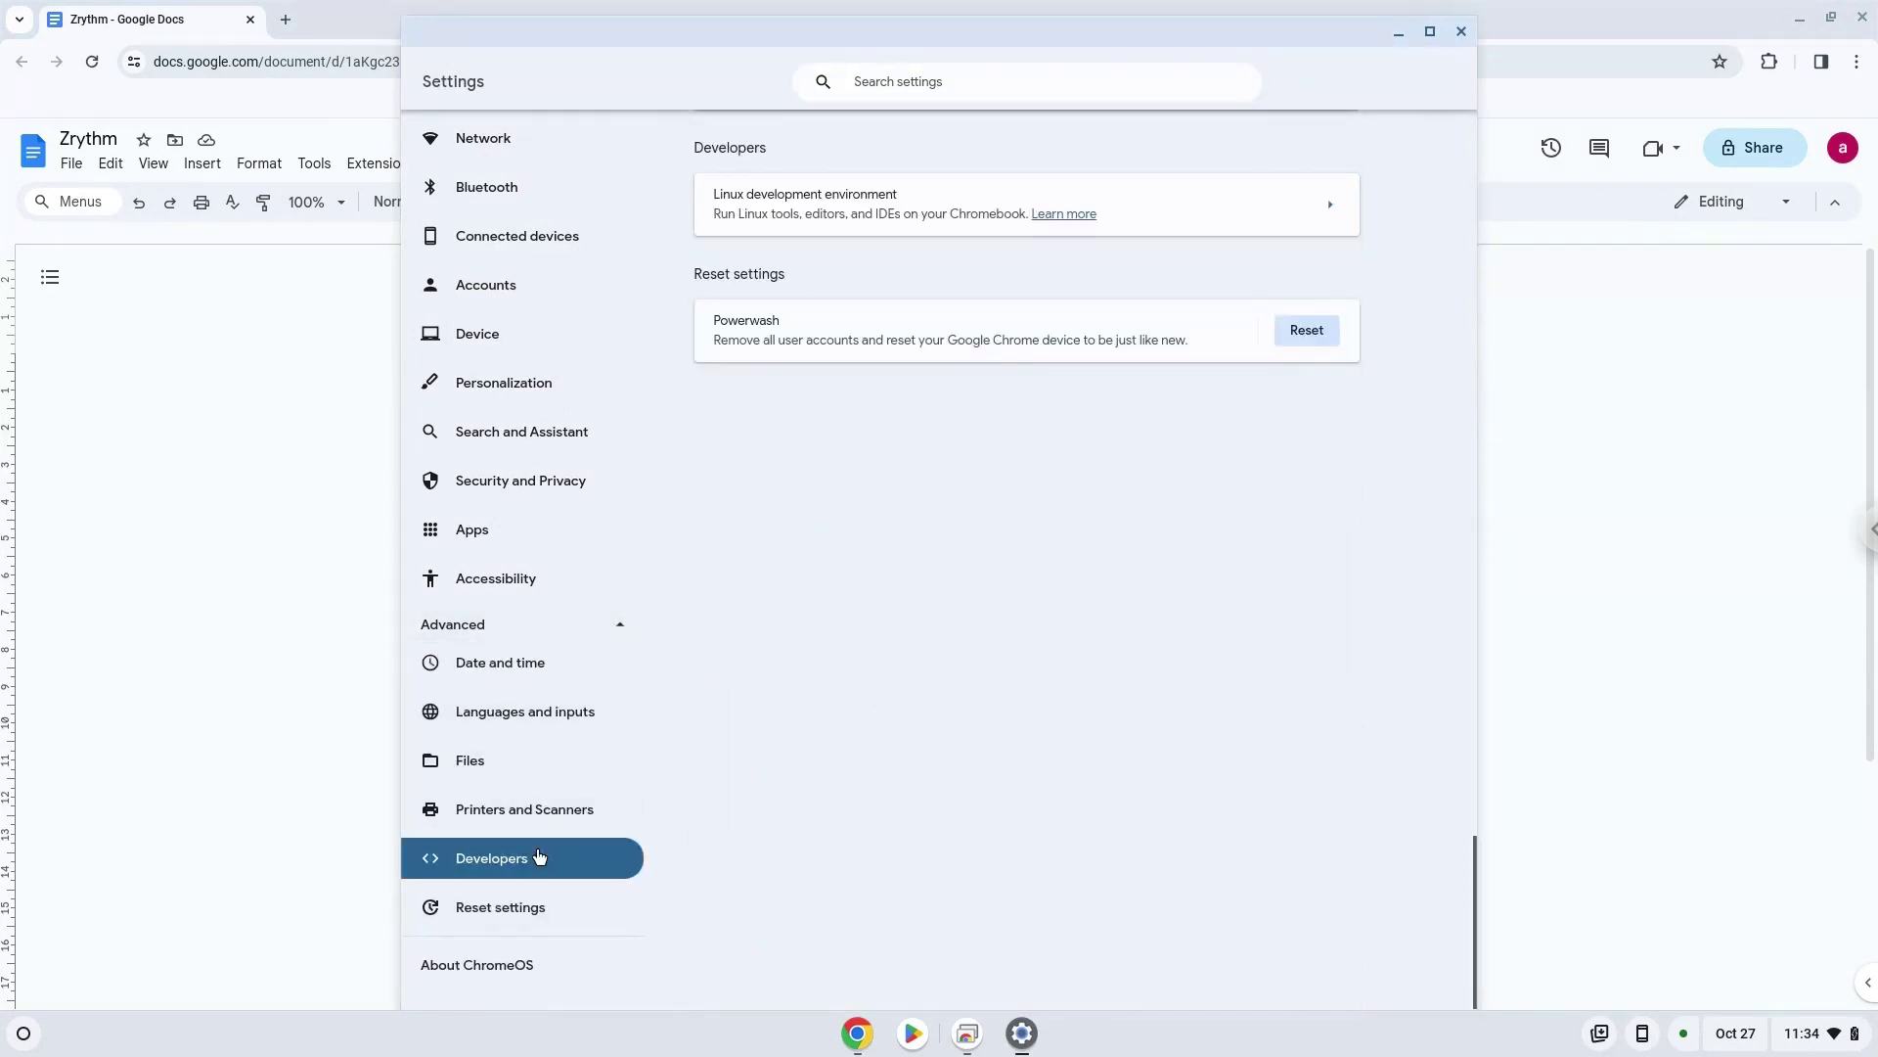
left_click(1237, 217)
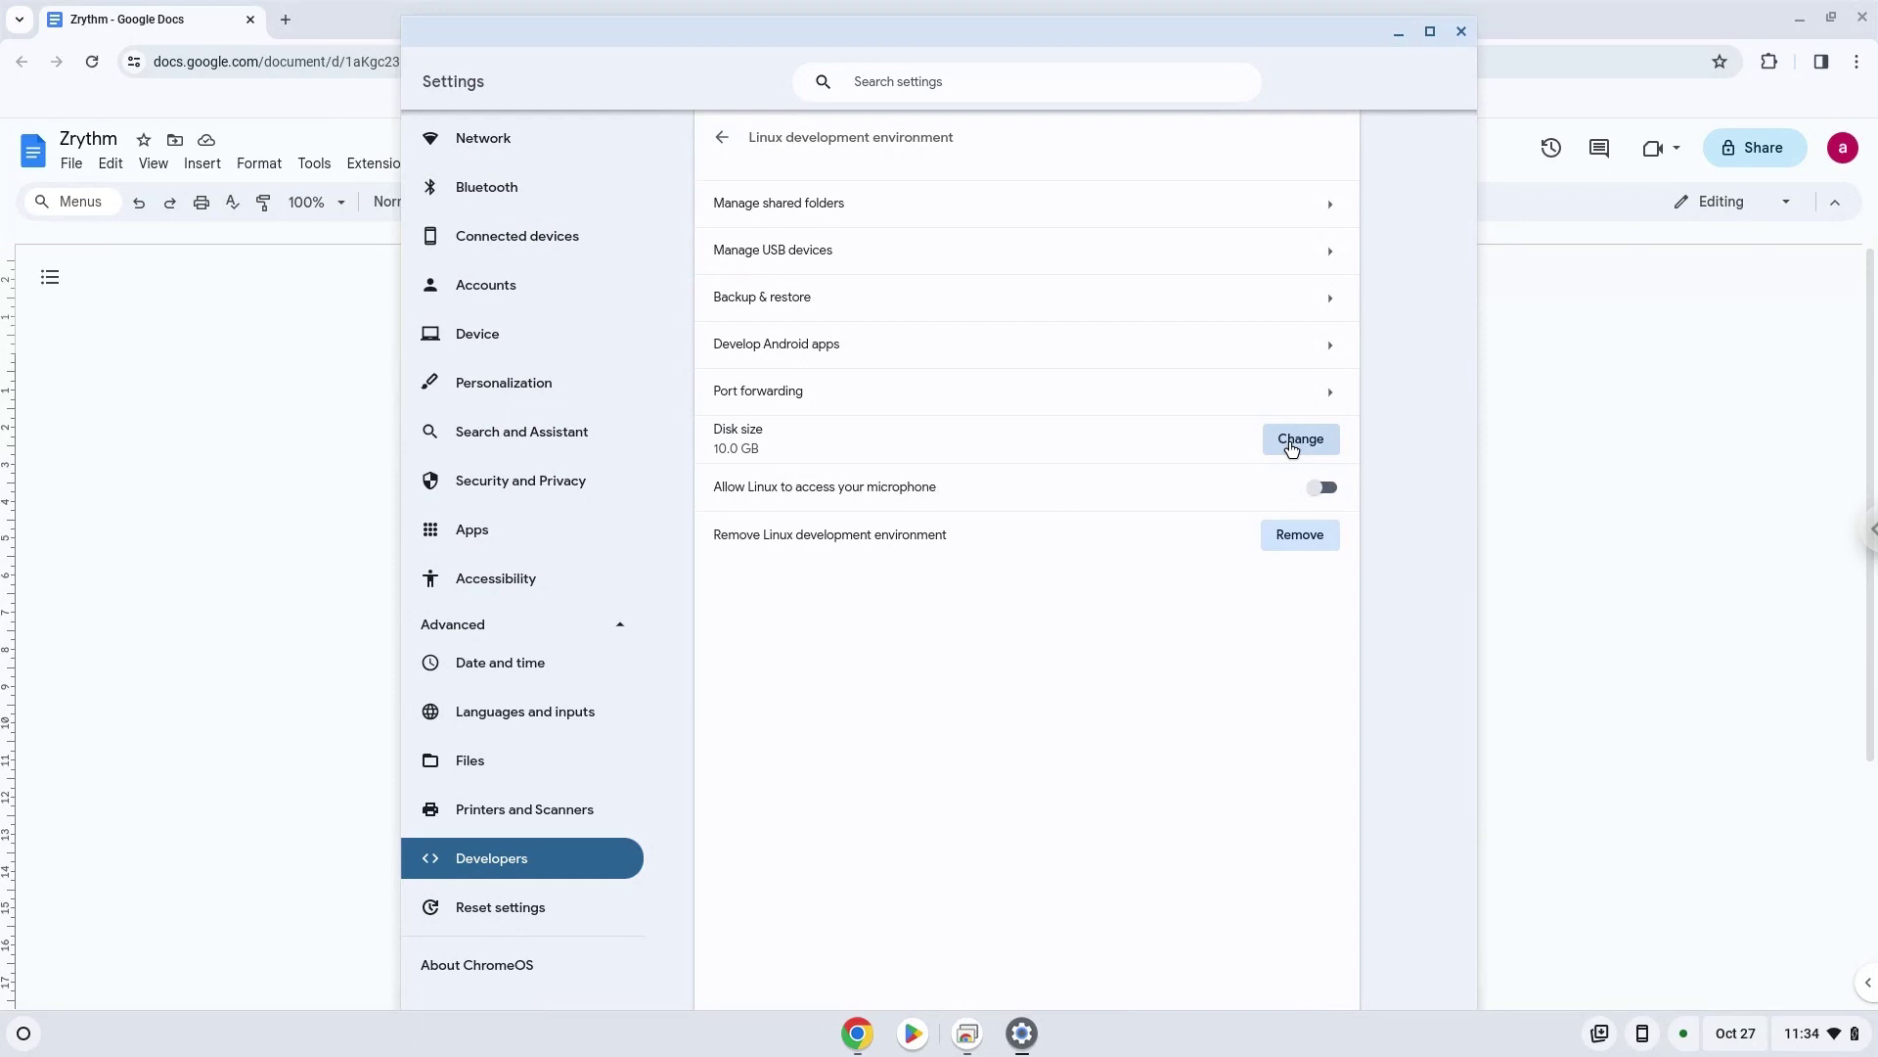
Turn on Linux microphone access, agree to shut Linux down, and close Settings
left_click(1328, 487)
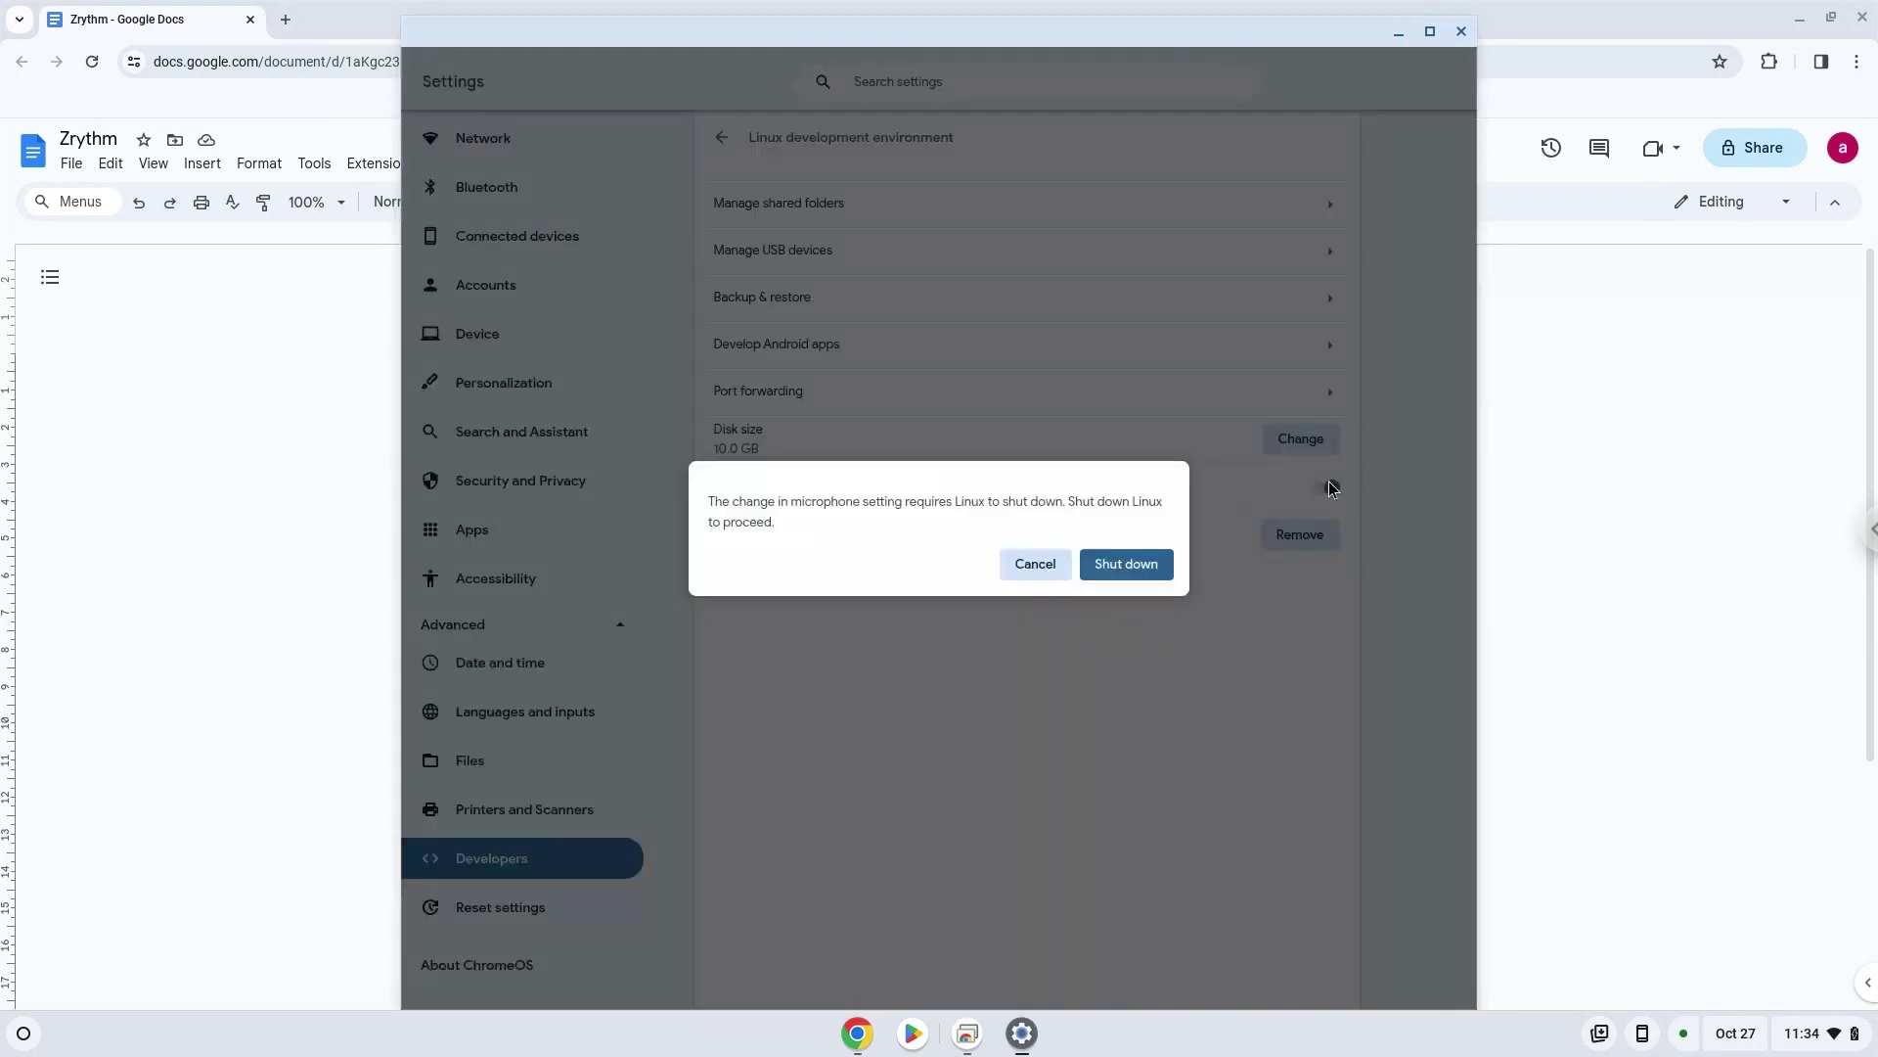
left_click(1127, 561)
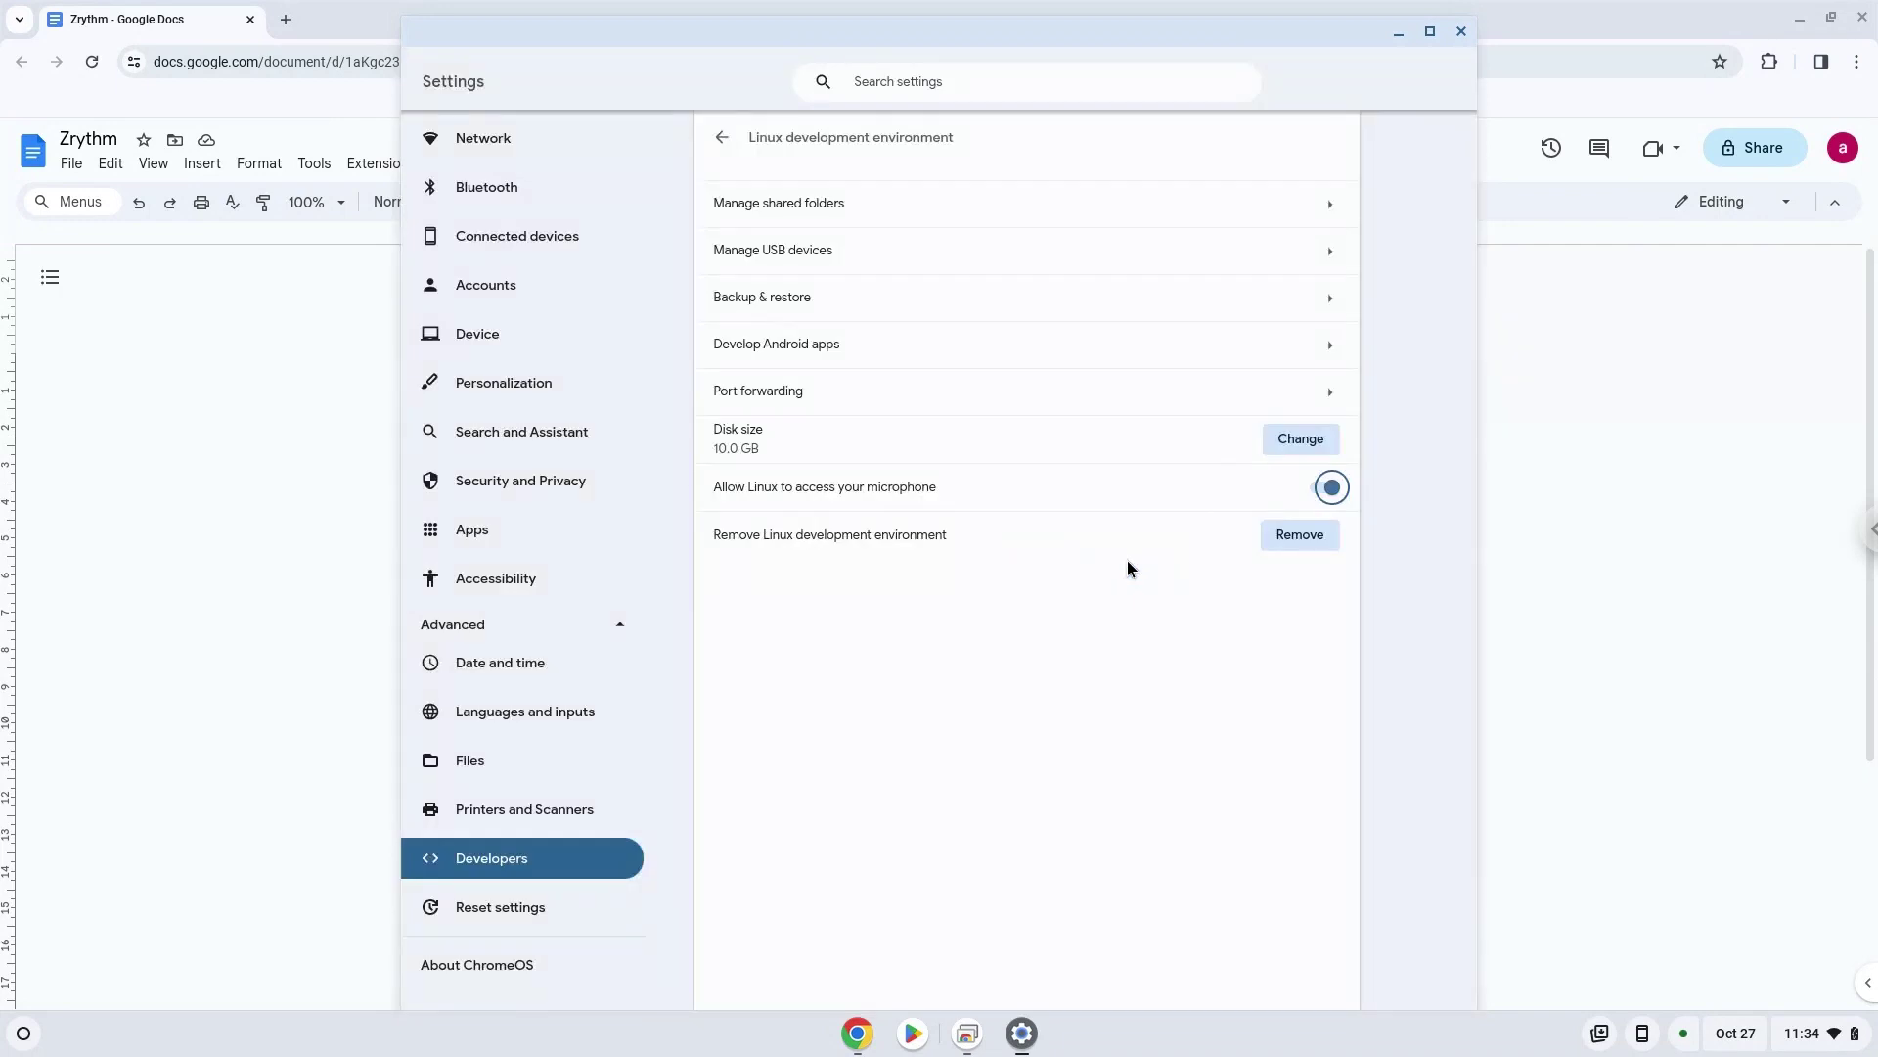
left_click(1461, 33)
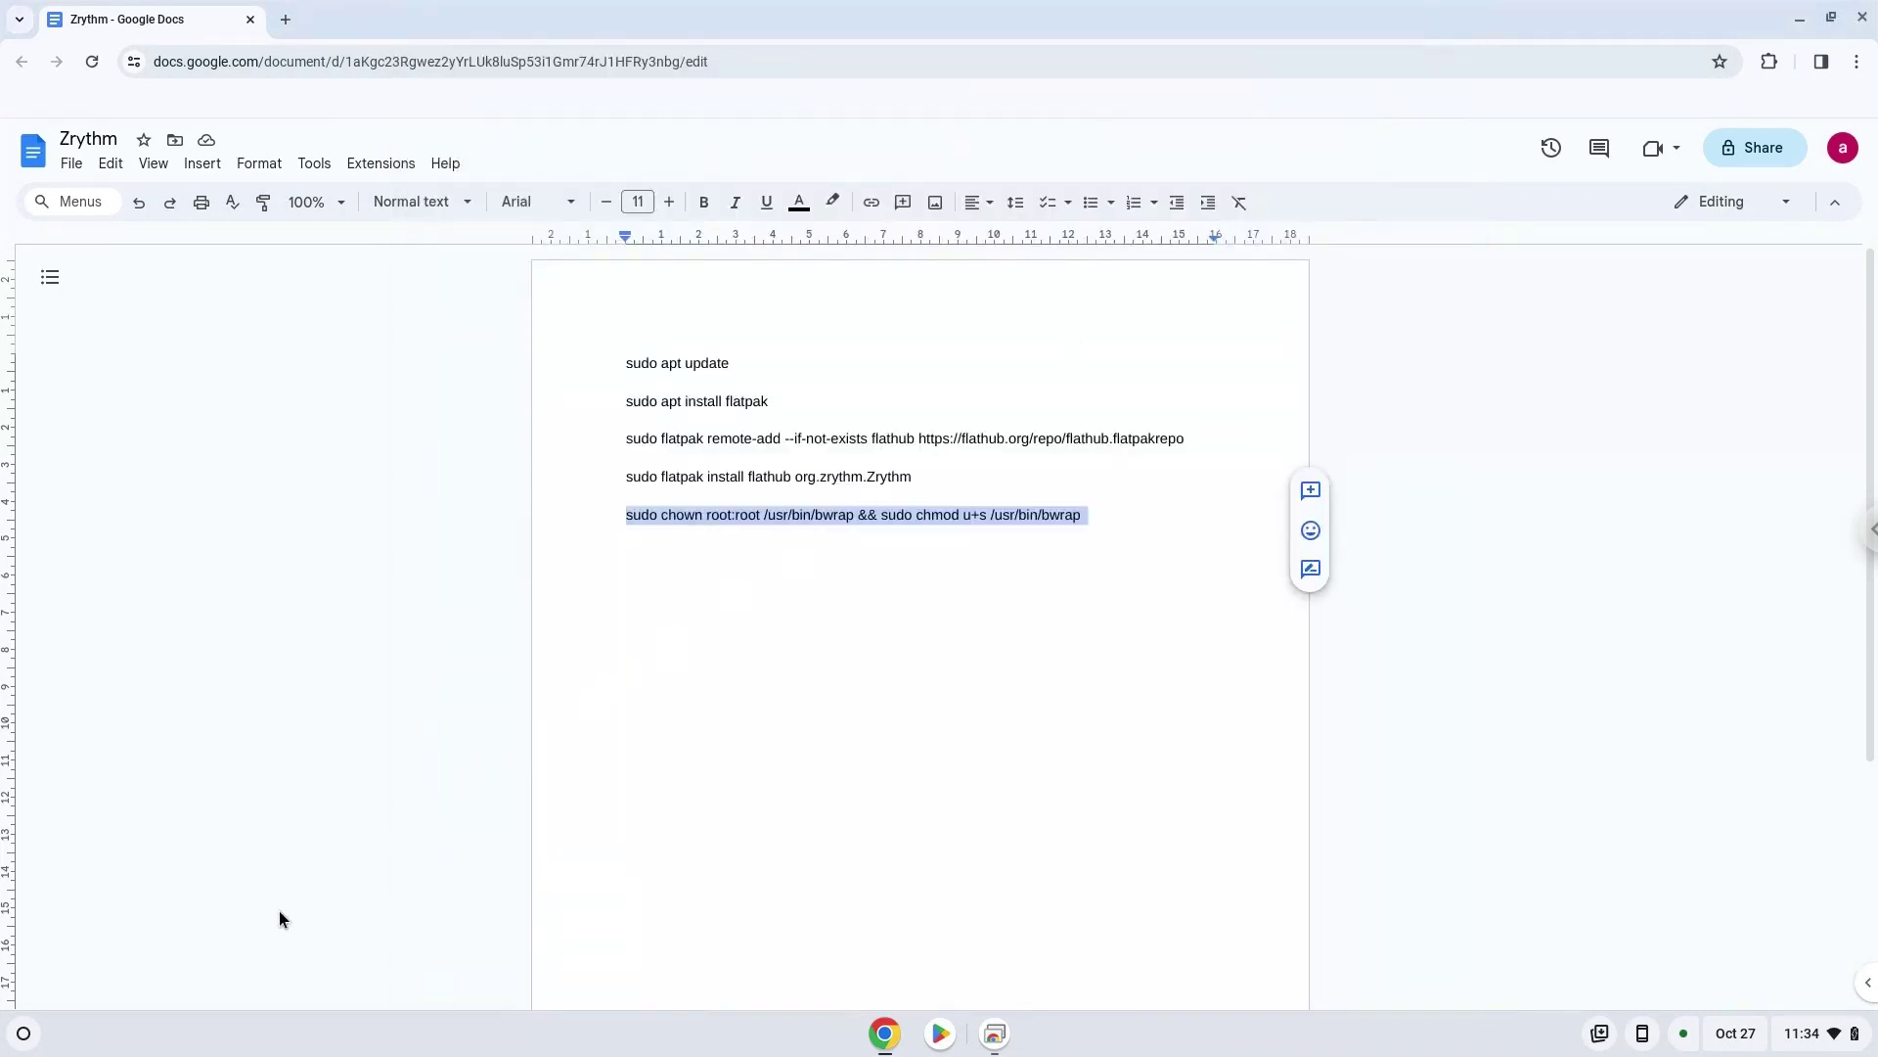
Launch Zrythm from the Launcher's Linux apps folder and minimize the Google Docs window
left_click(30, 1033)
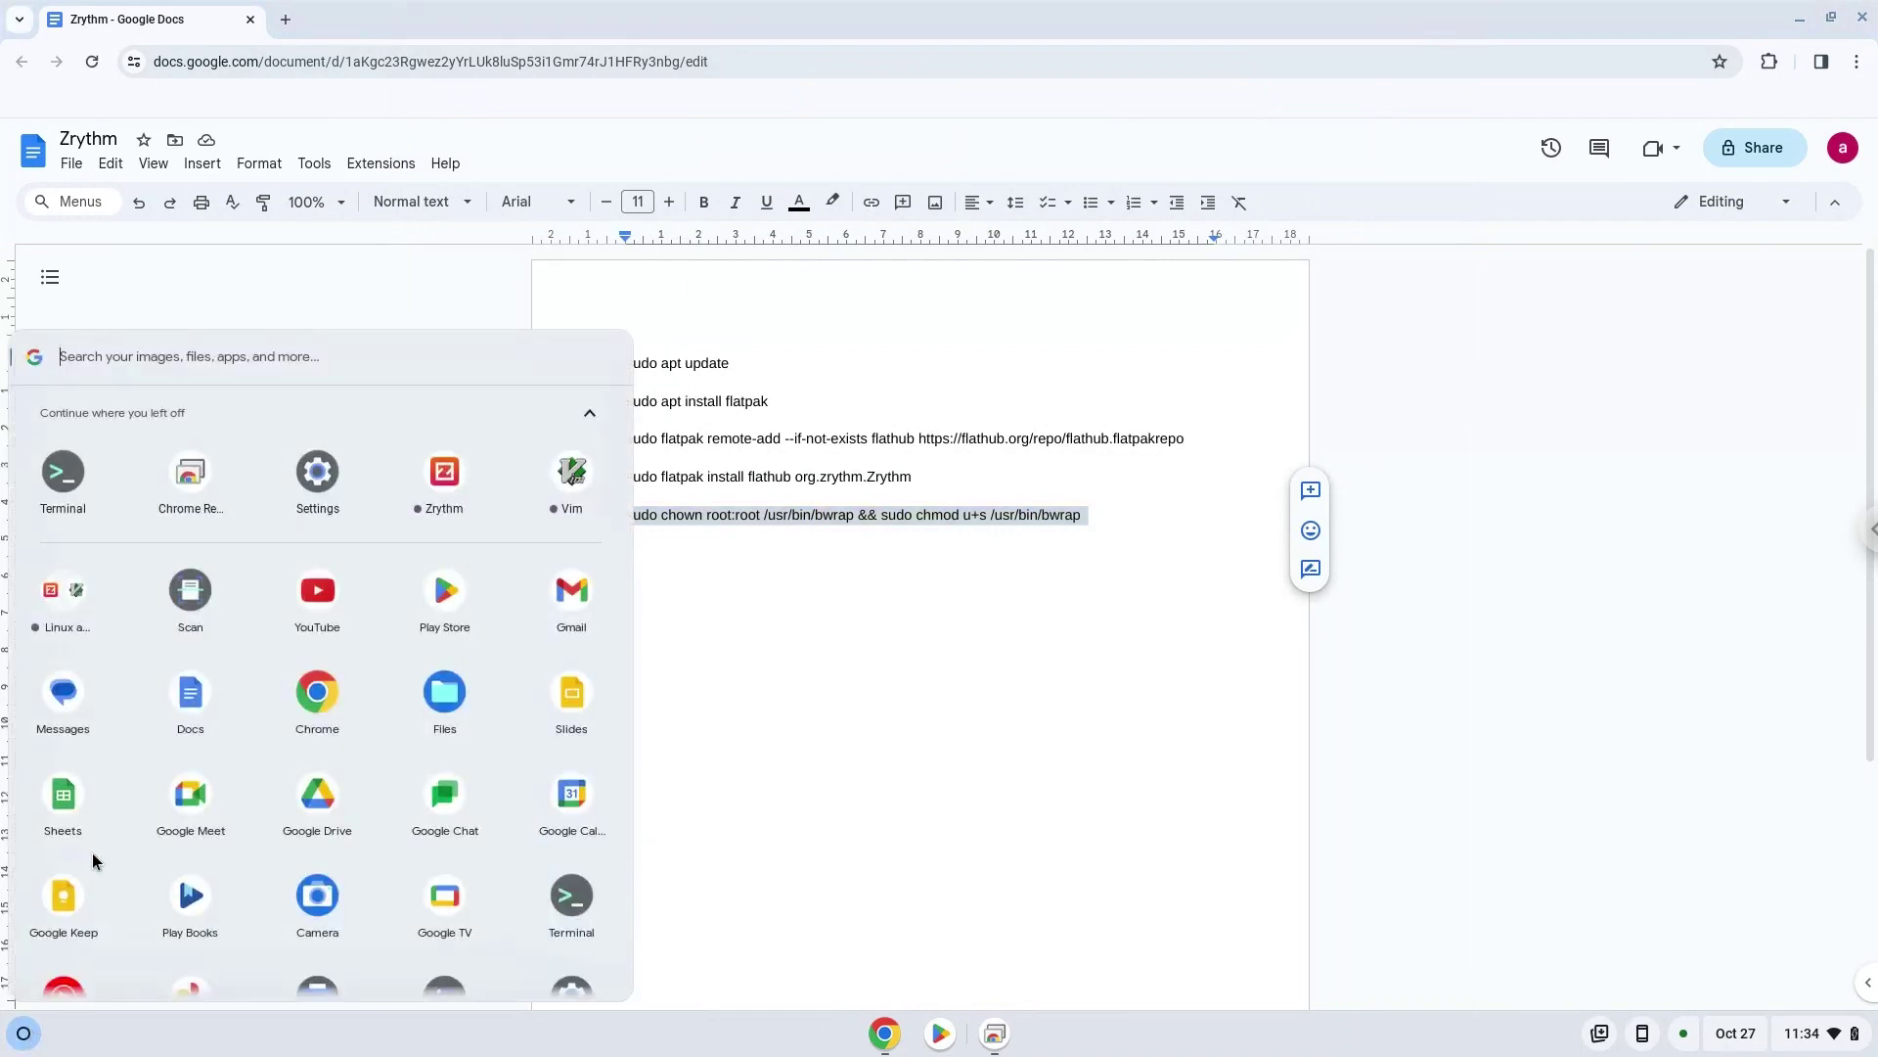
left_click(51, 601)
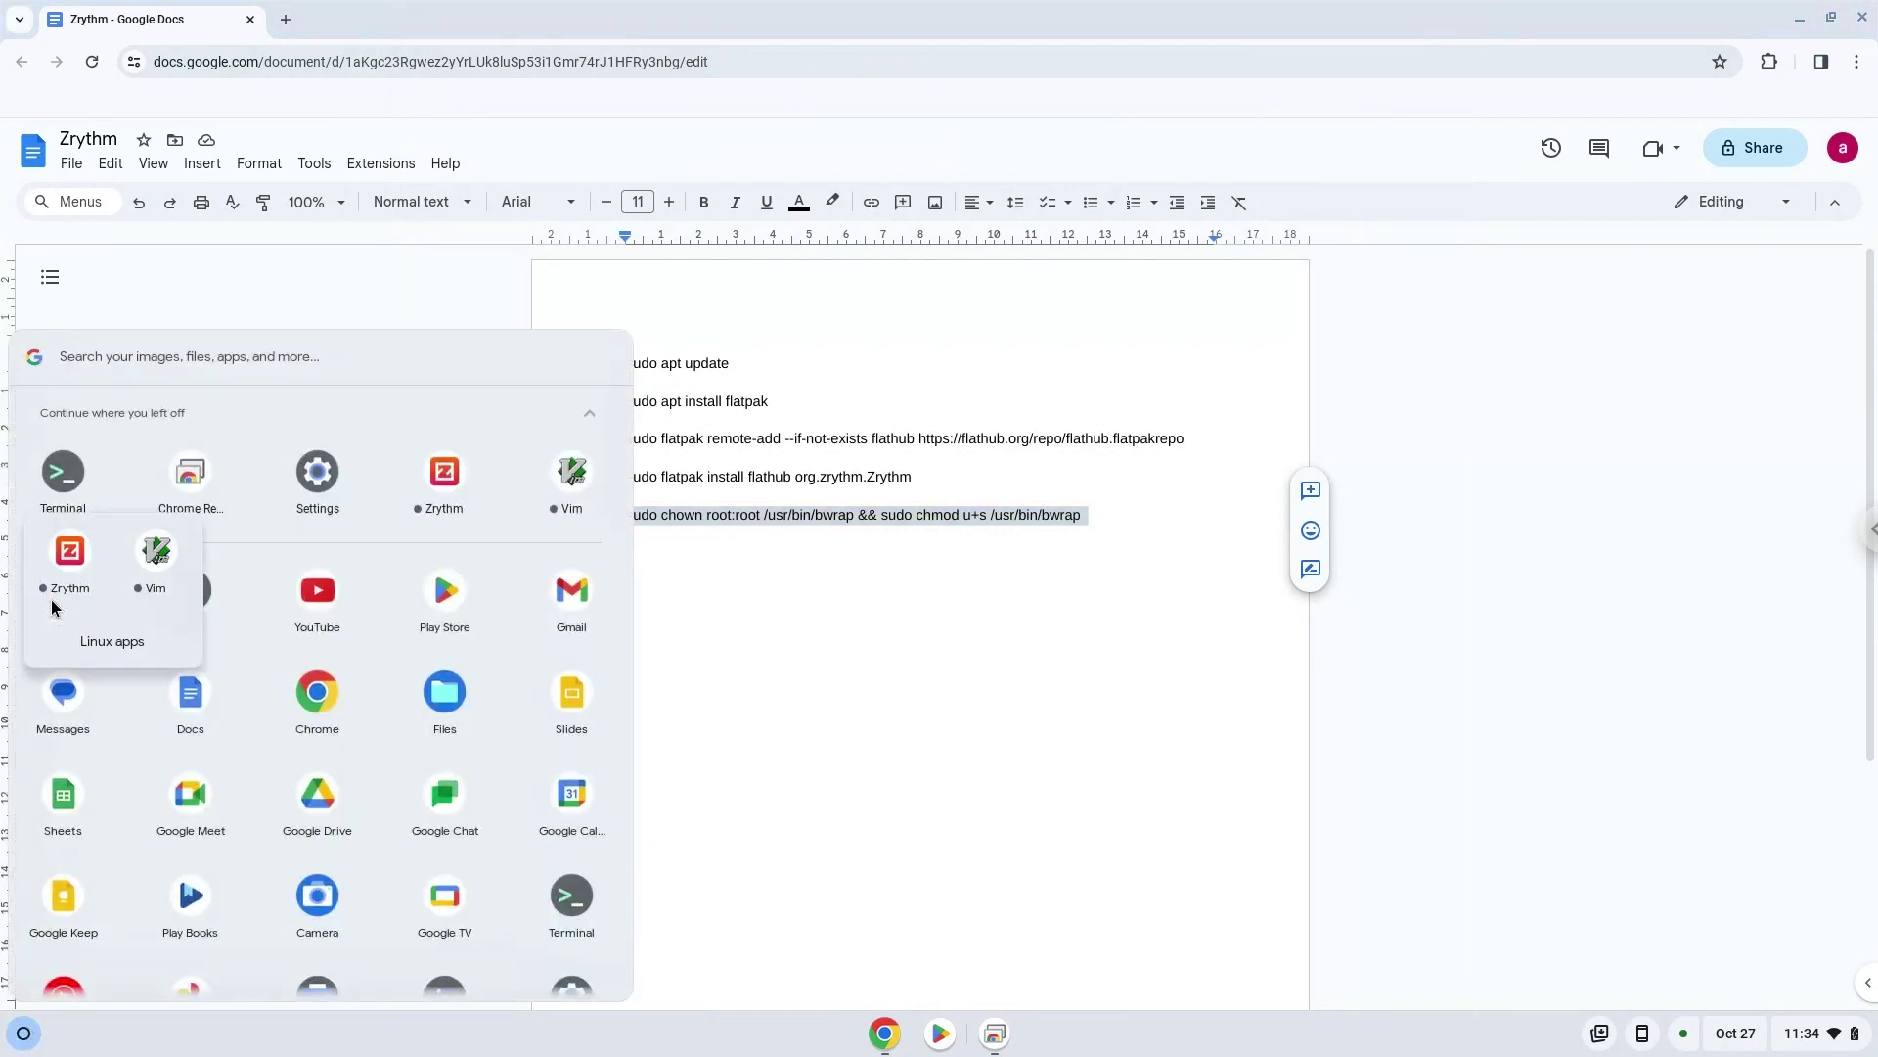
left_click(73, 555)
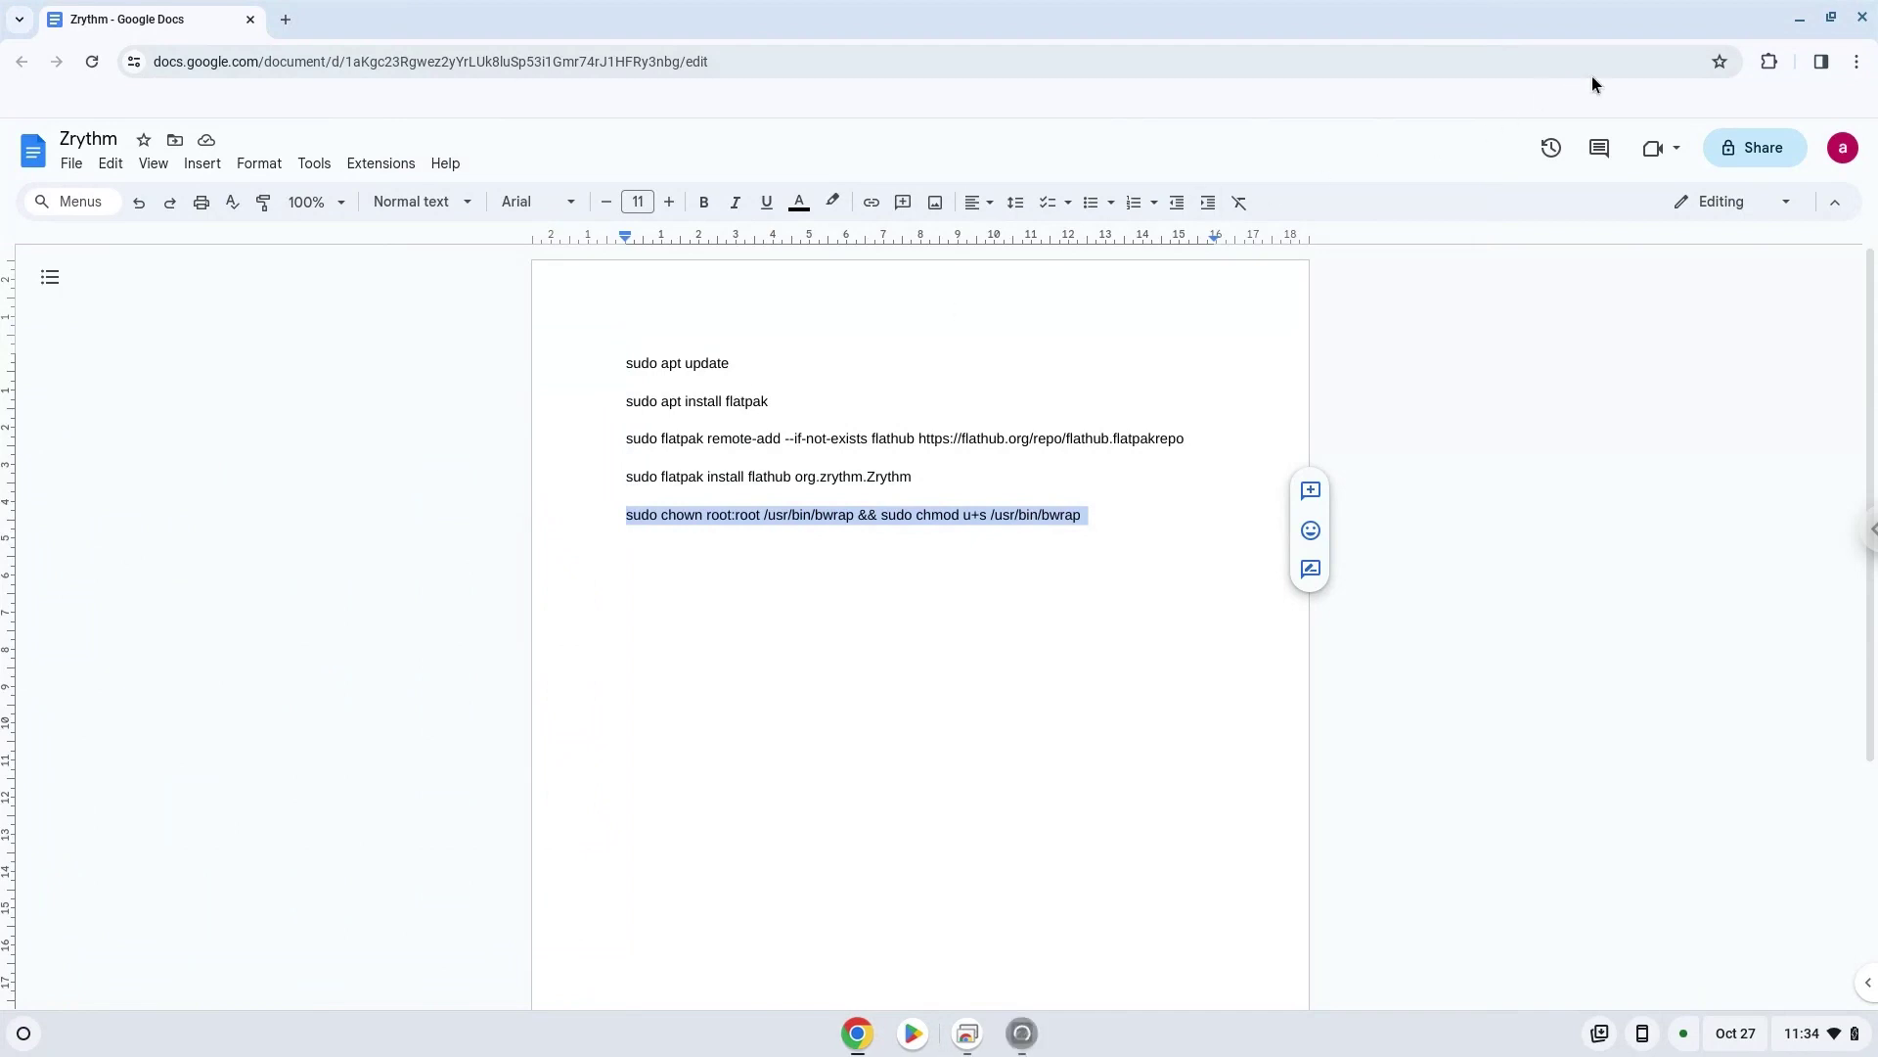
left_click(1794, 19)
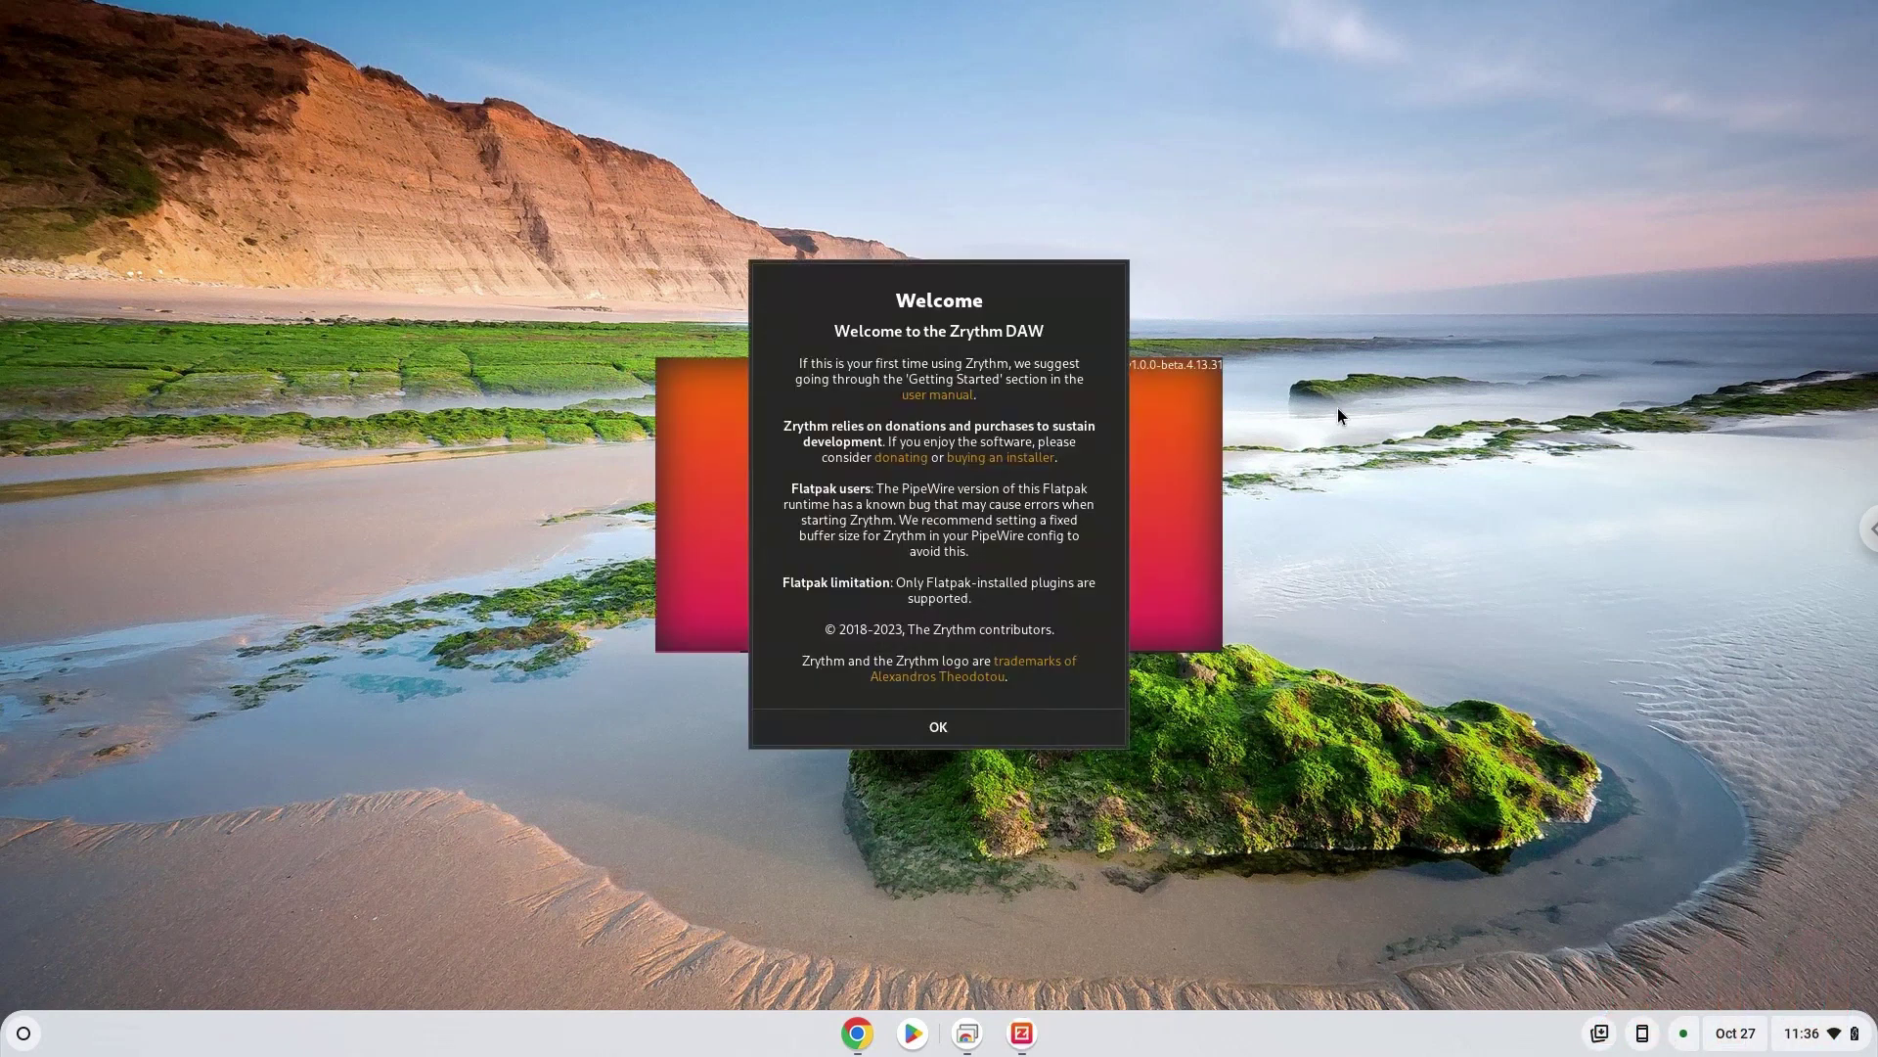
Accept the Welcome and Set Up Zrythm dialogs, then create a Blank project named Untitled Project
left_click(916, 714)
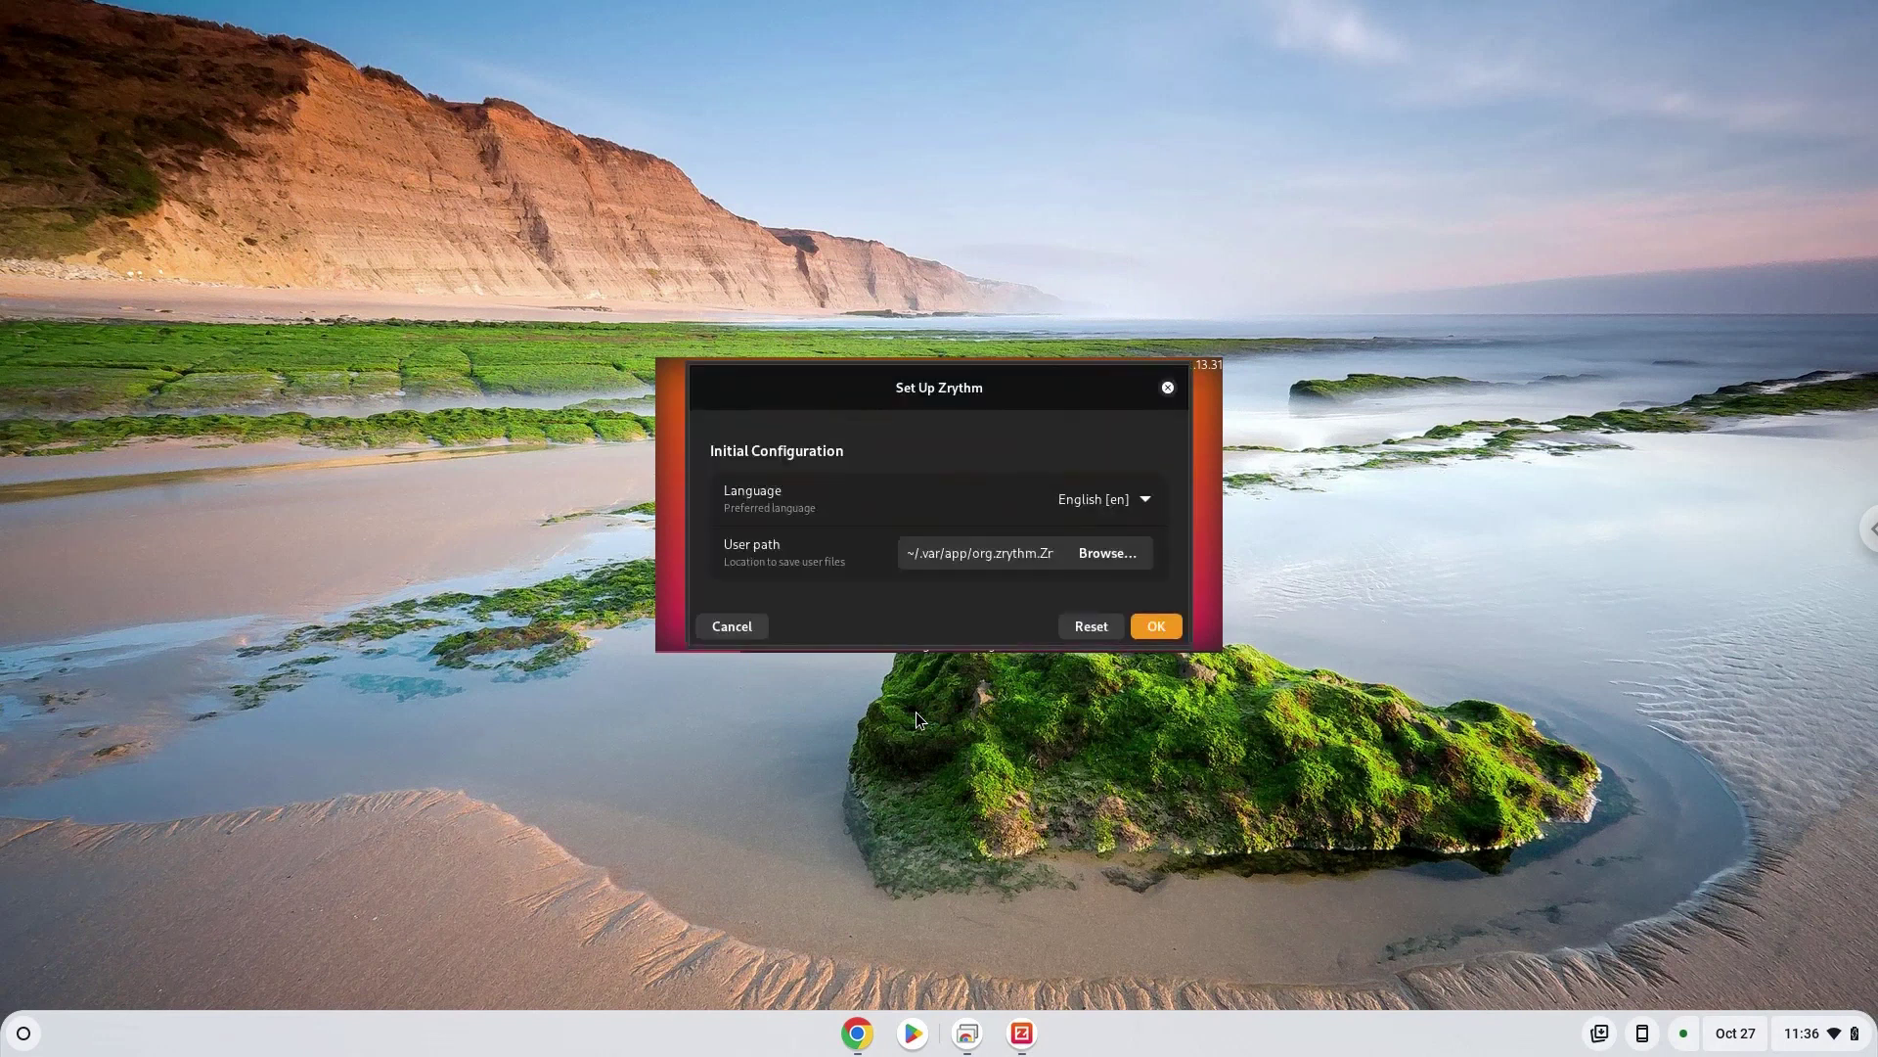
left_click(1140, 634)
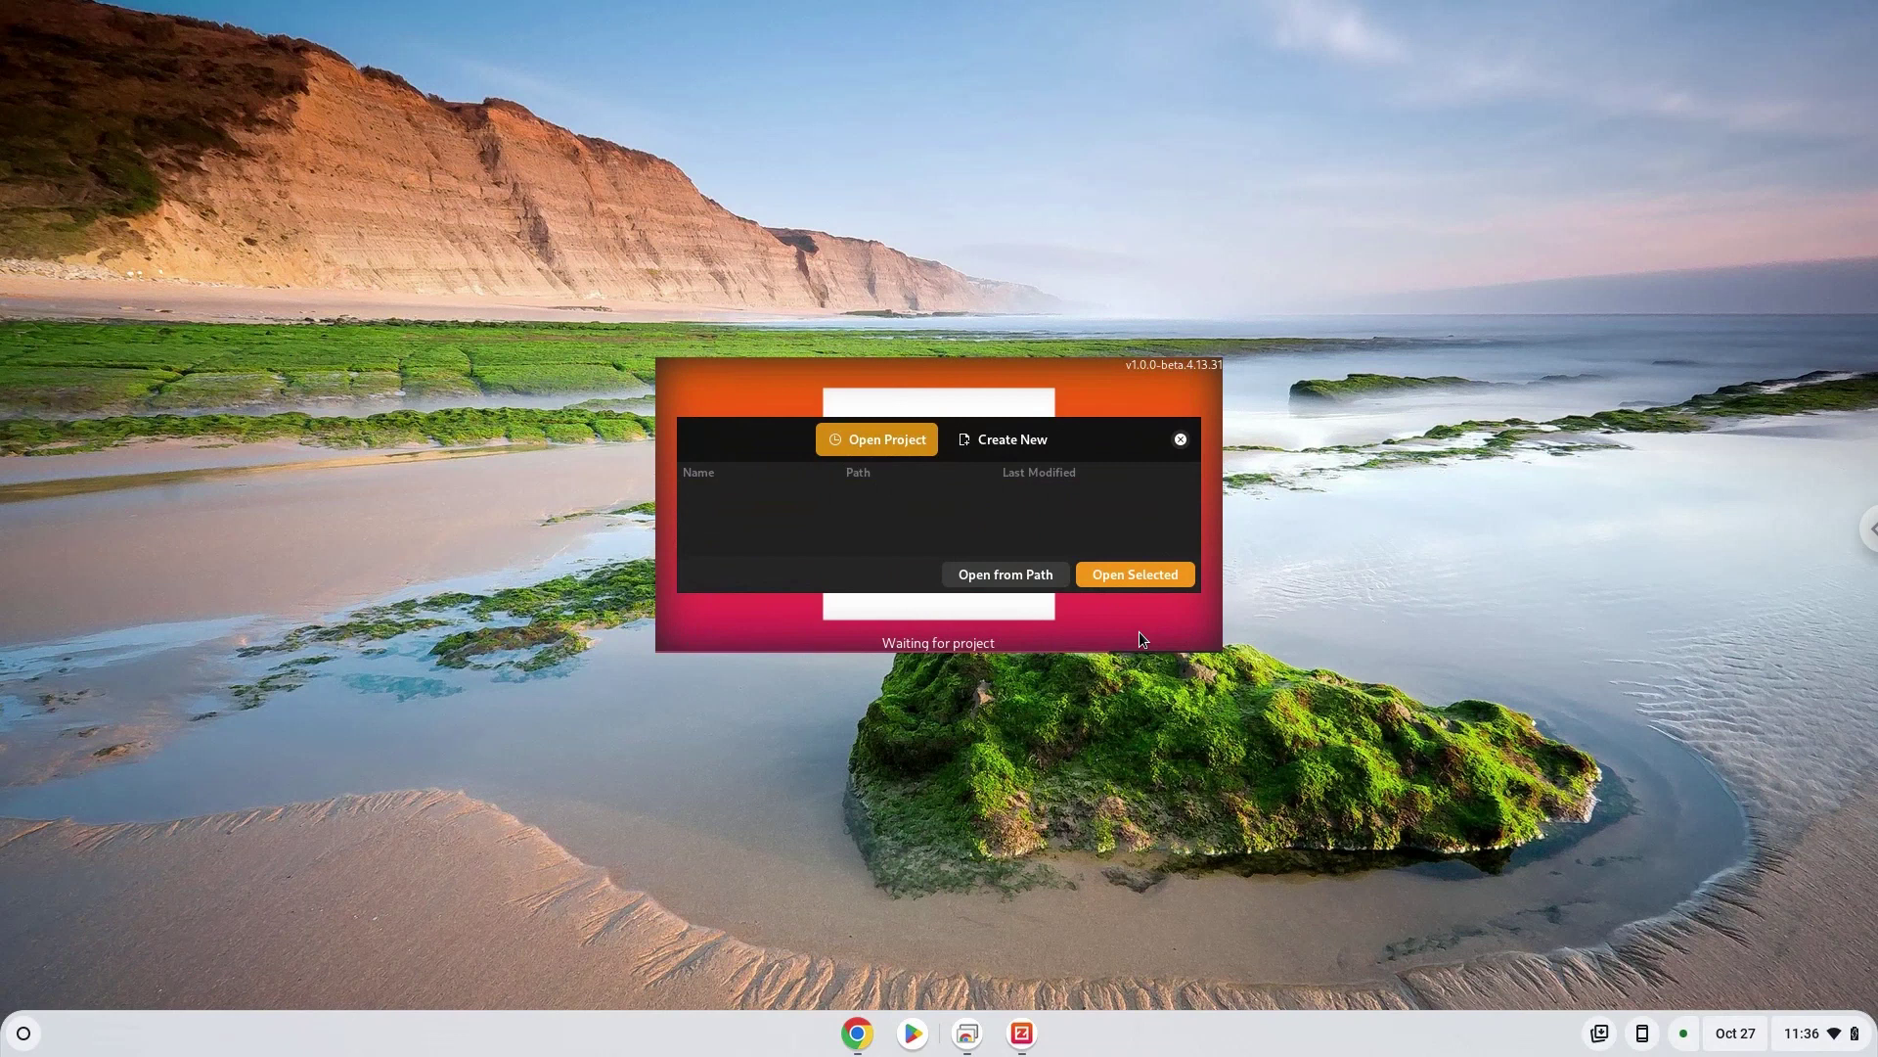
left_click(1020, 443)
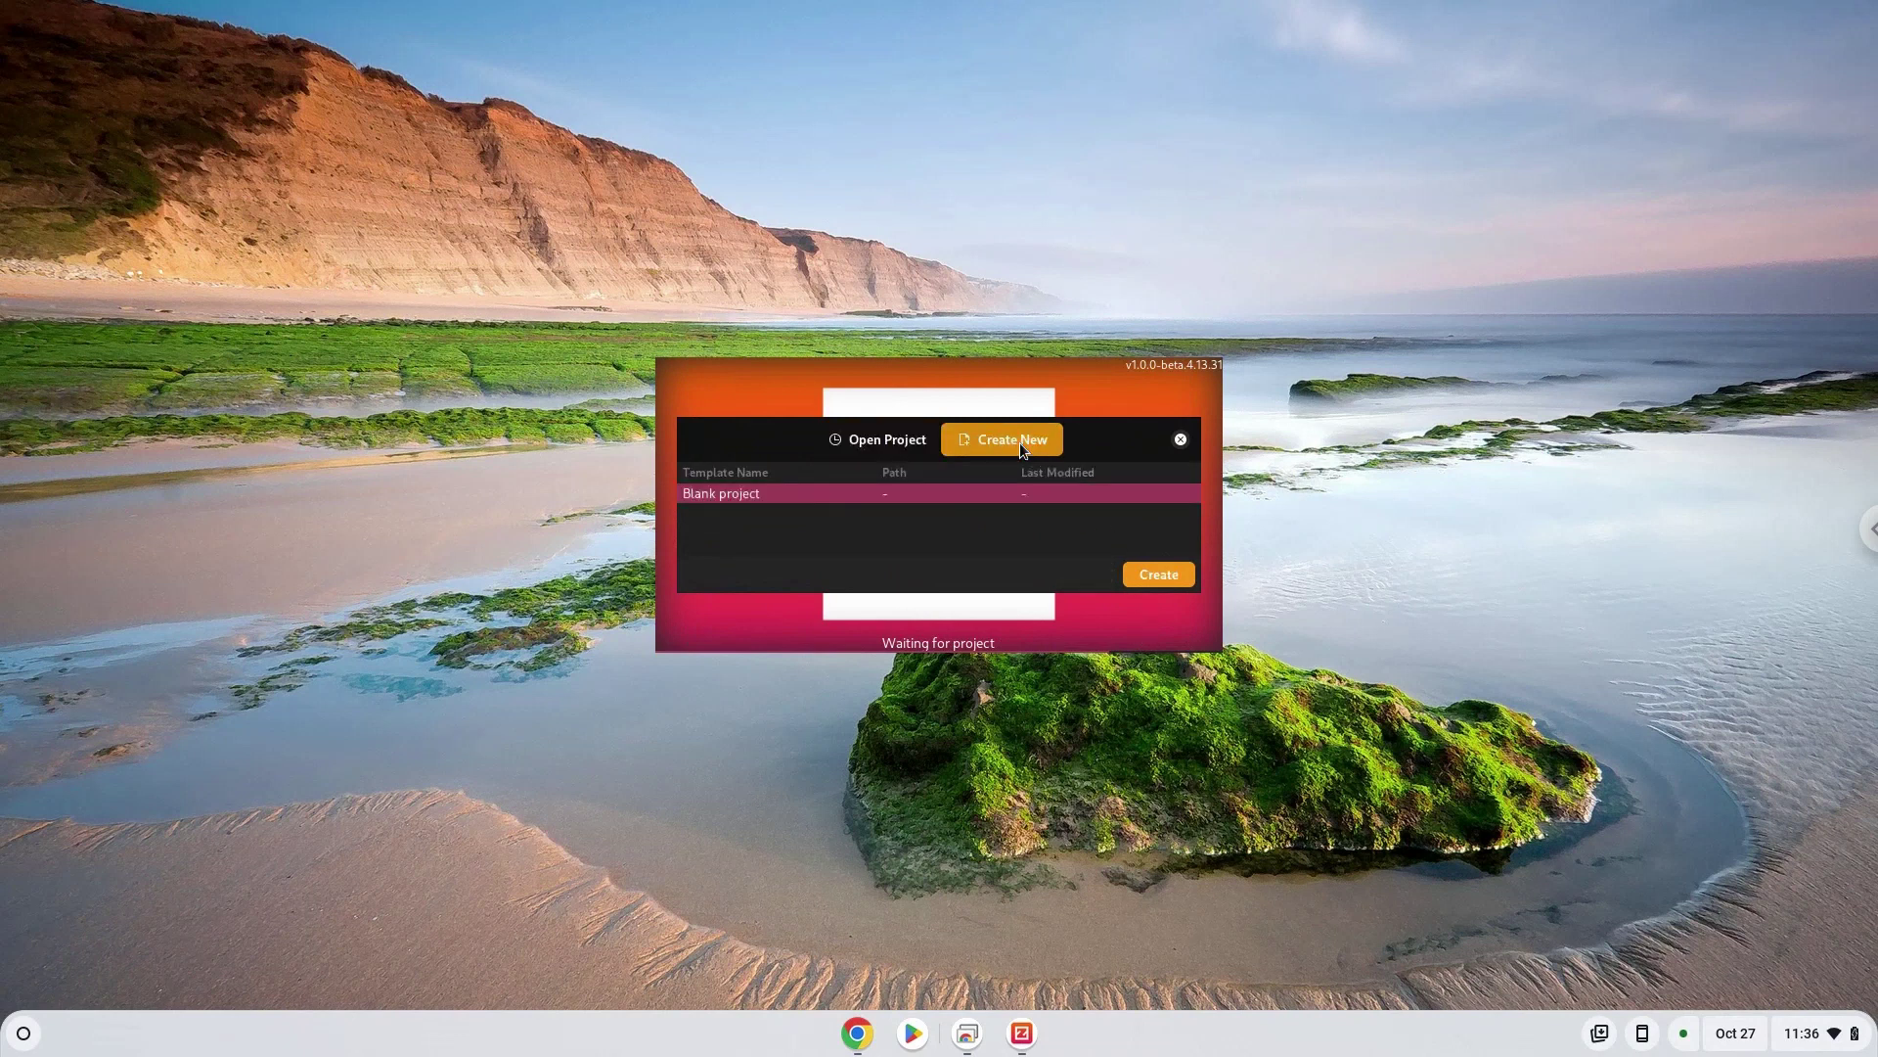
left_click(1150, 579)
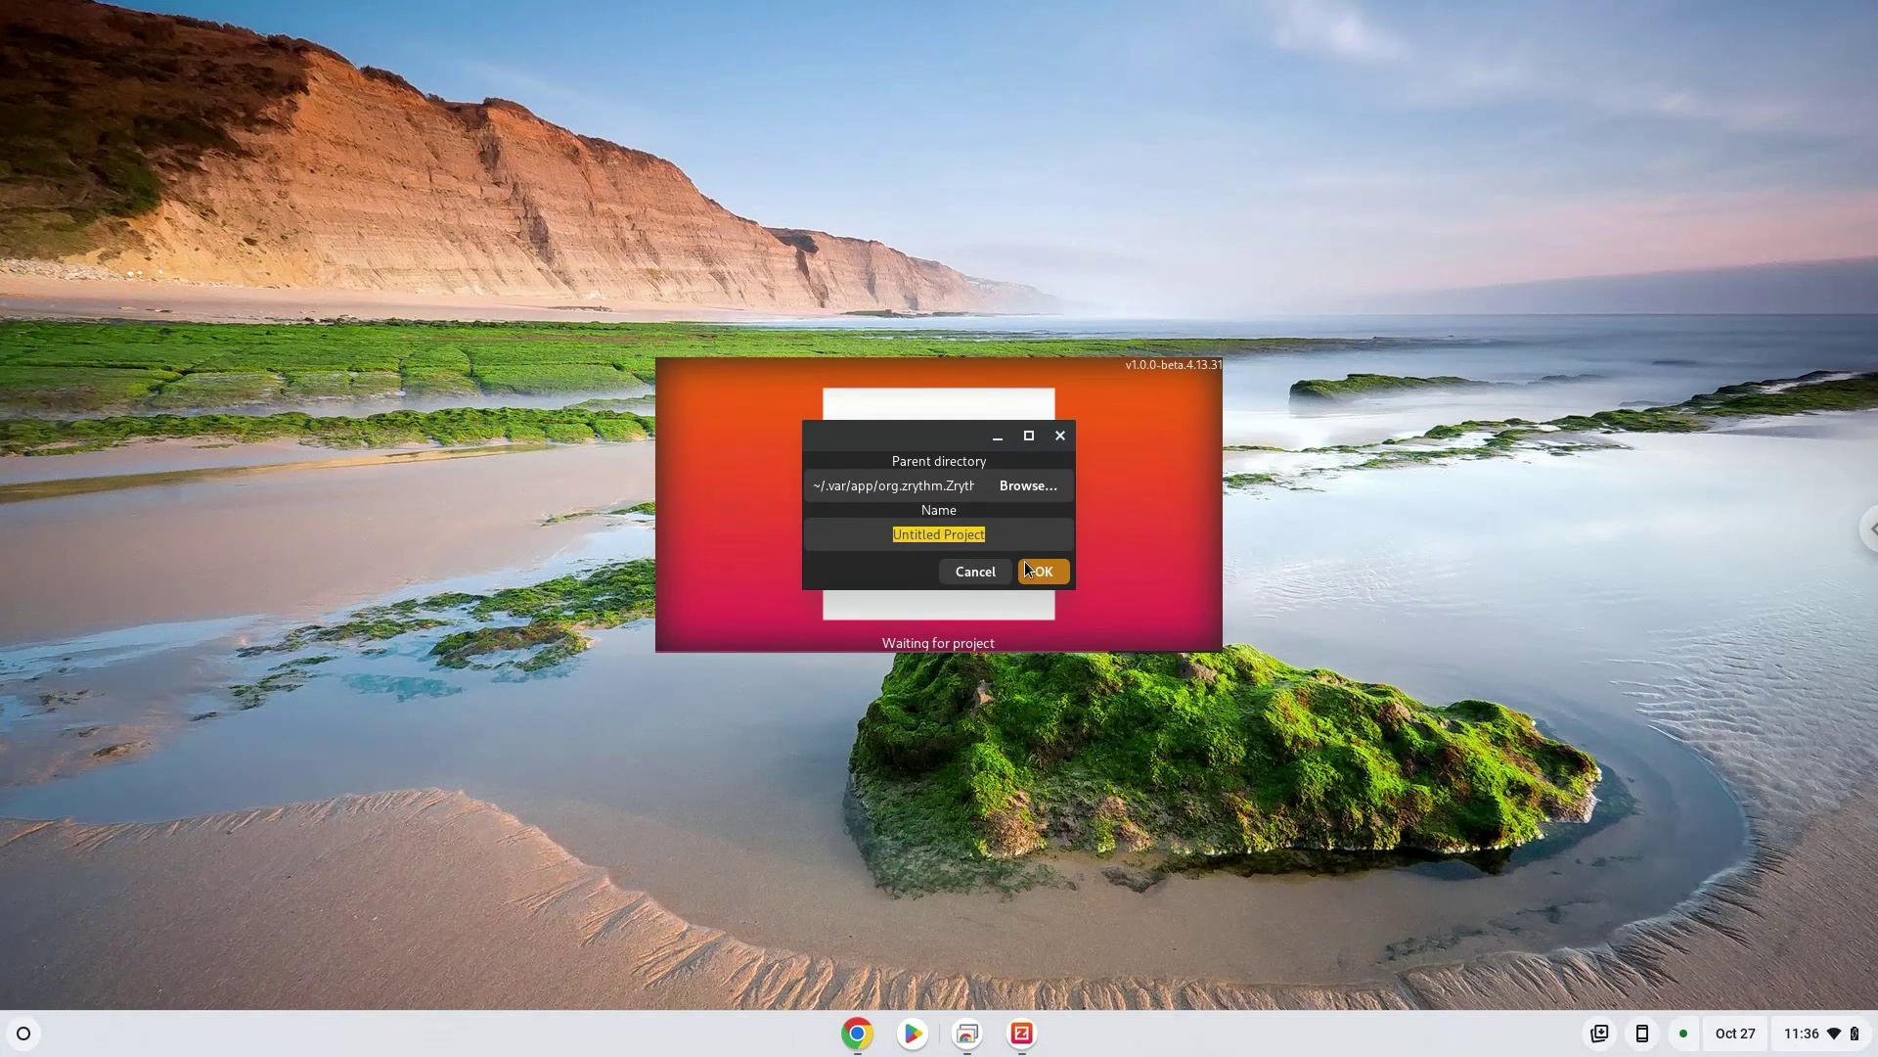
left_click(1025, 567)
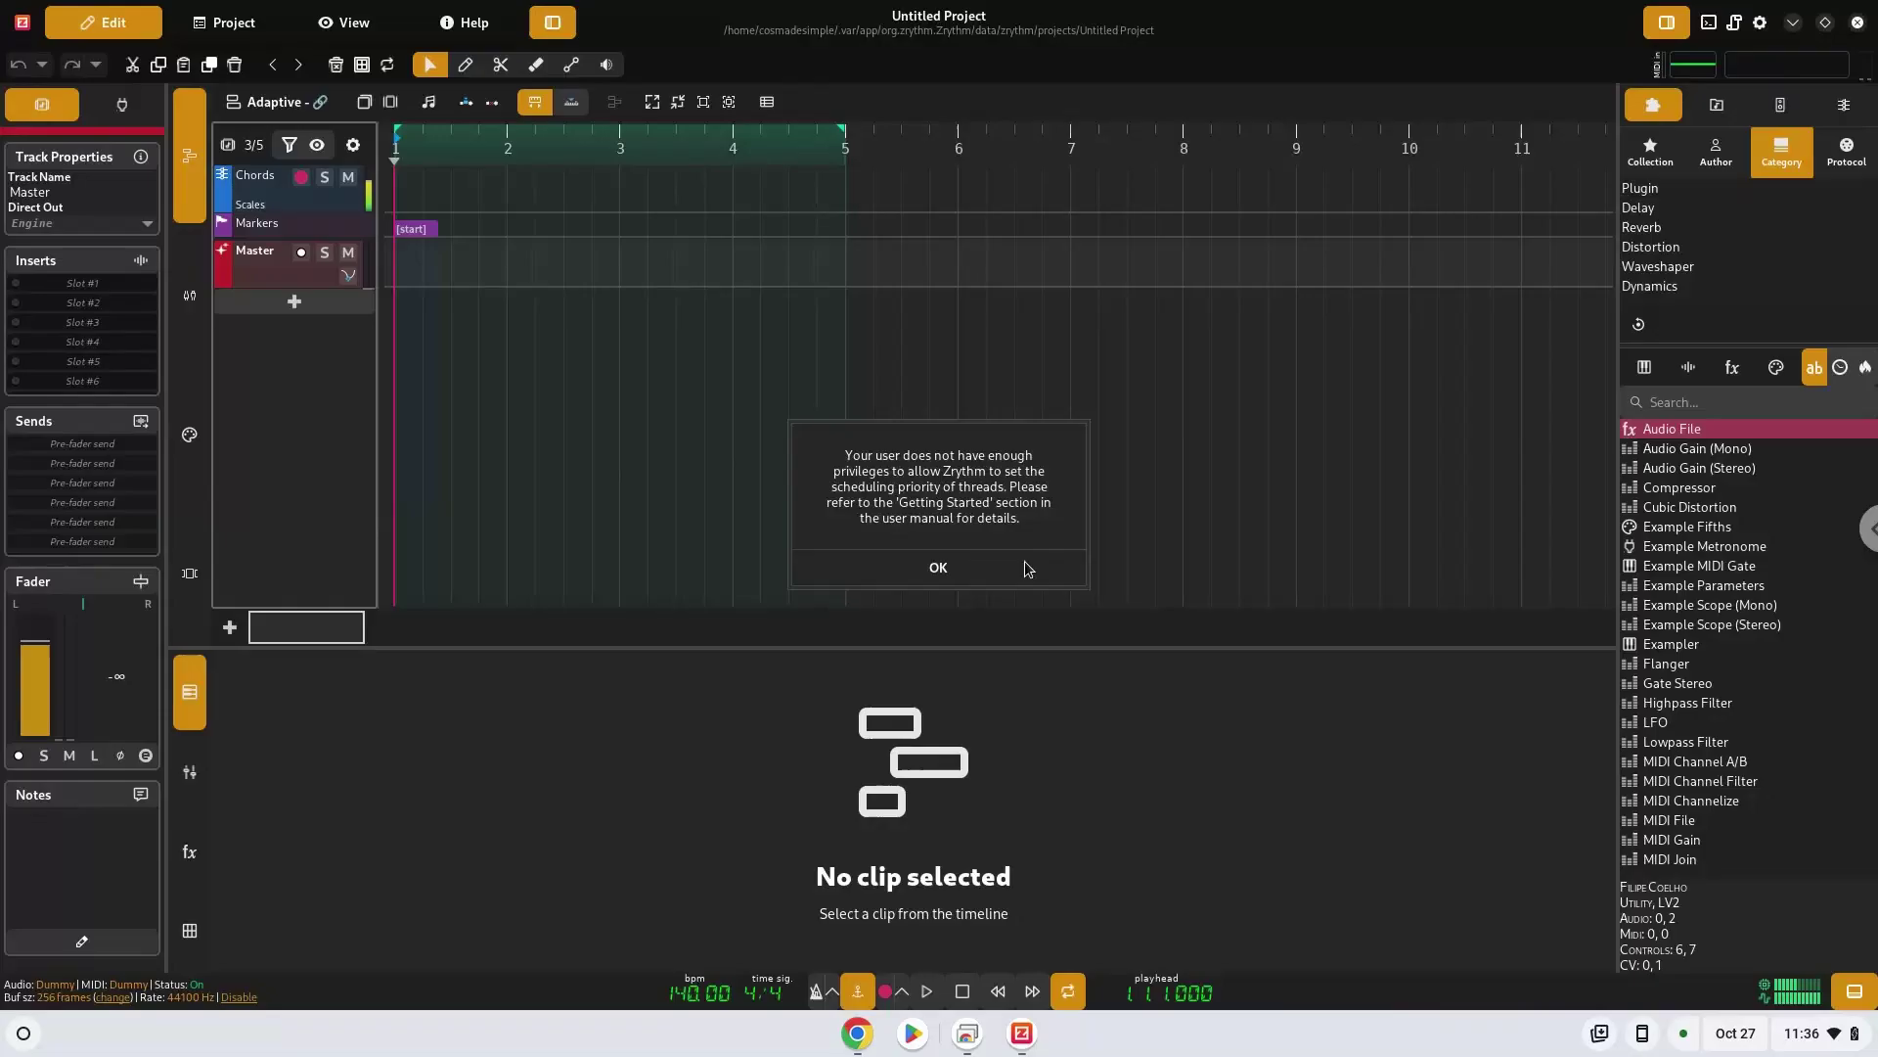
Dismiss the thread-priority warning, enable startup update checks, and show About from the Help tab
left_click(1024, 561)
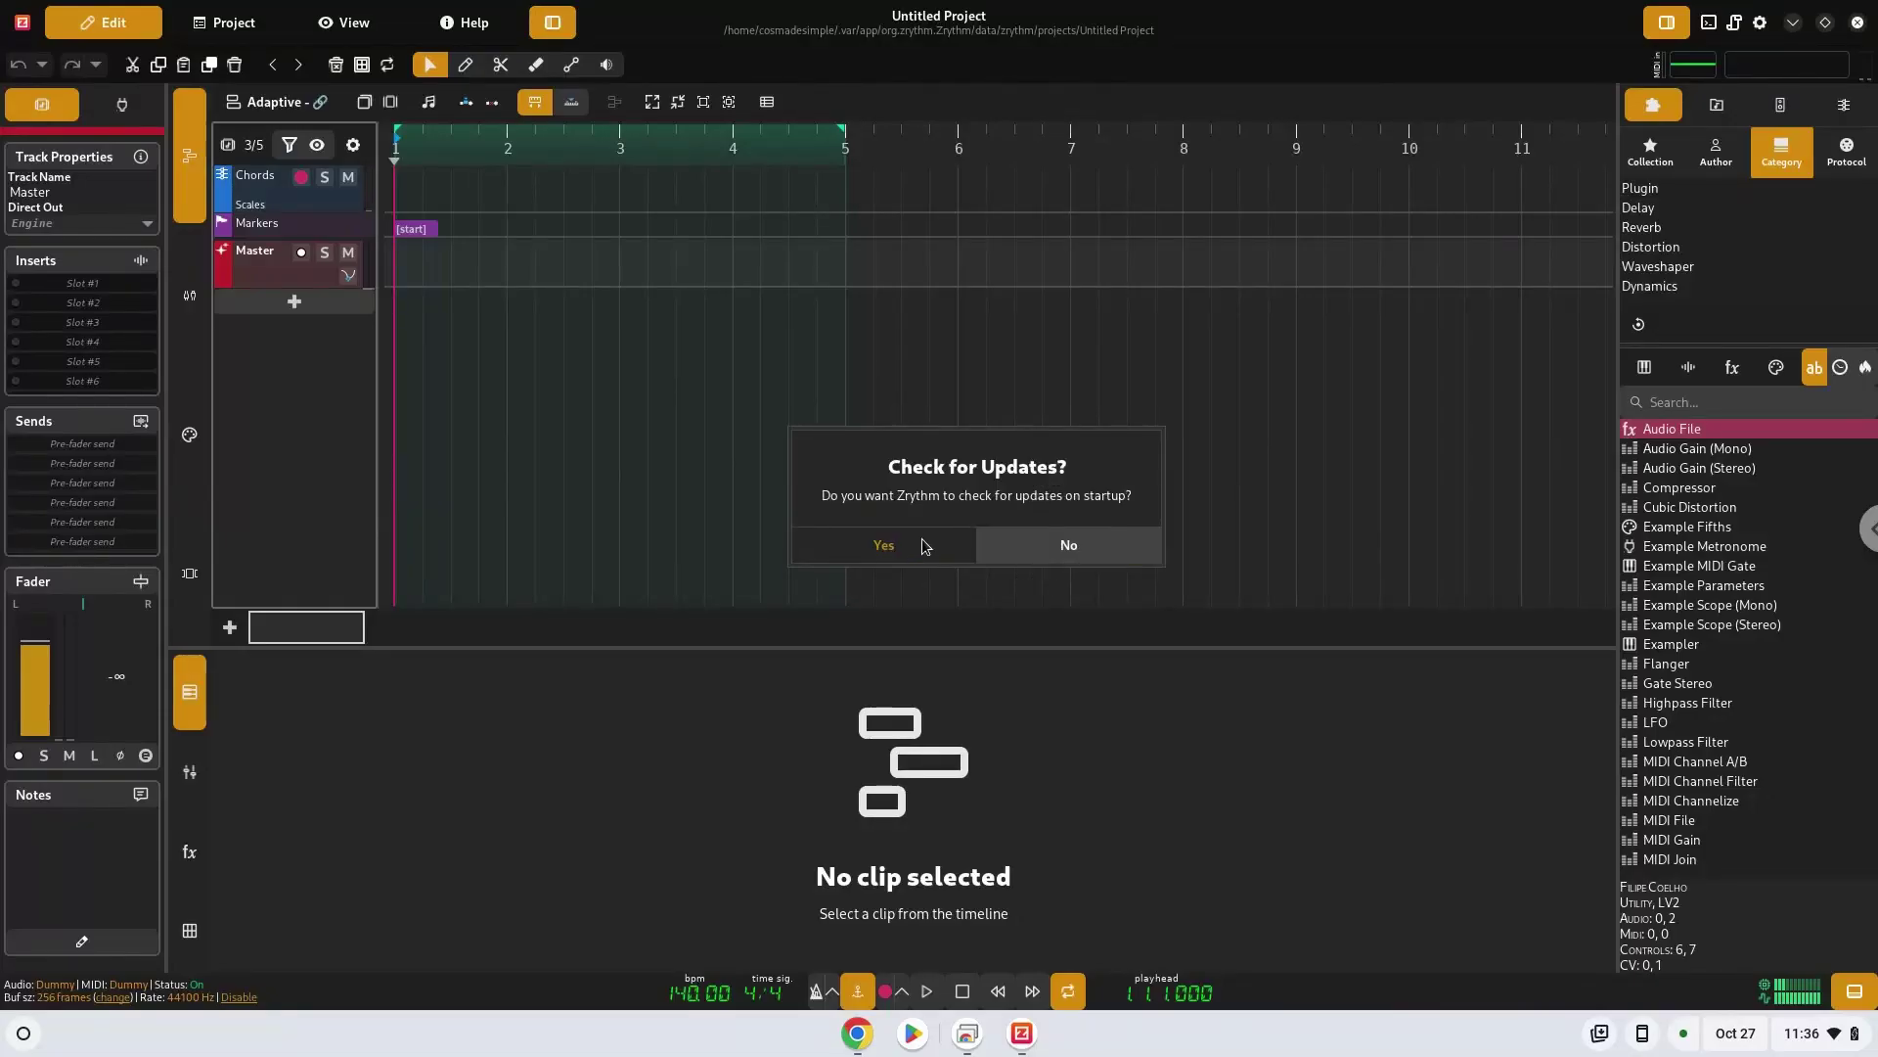
left_click(922, 538)
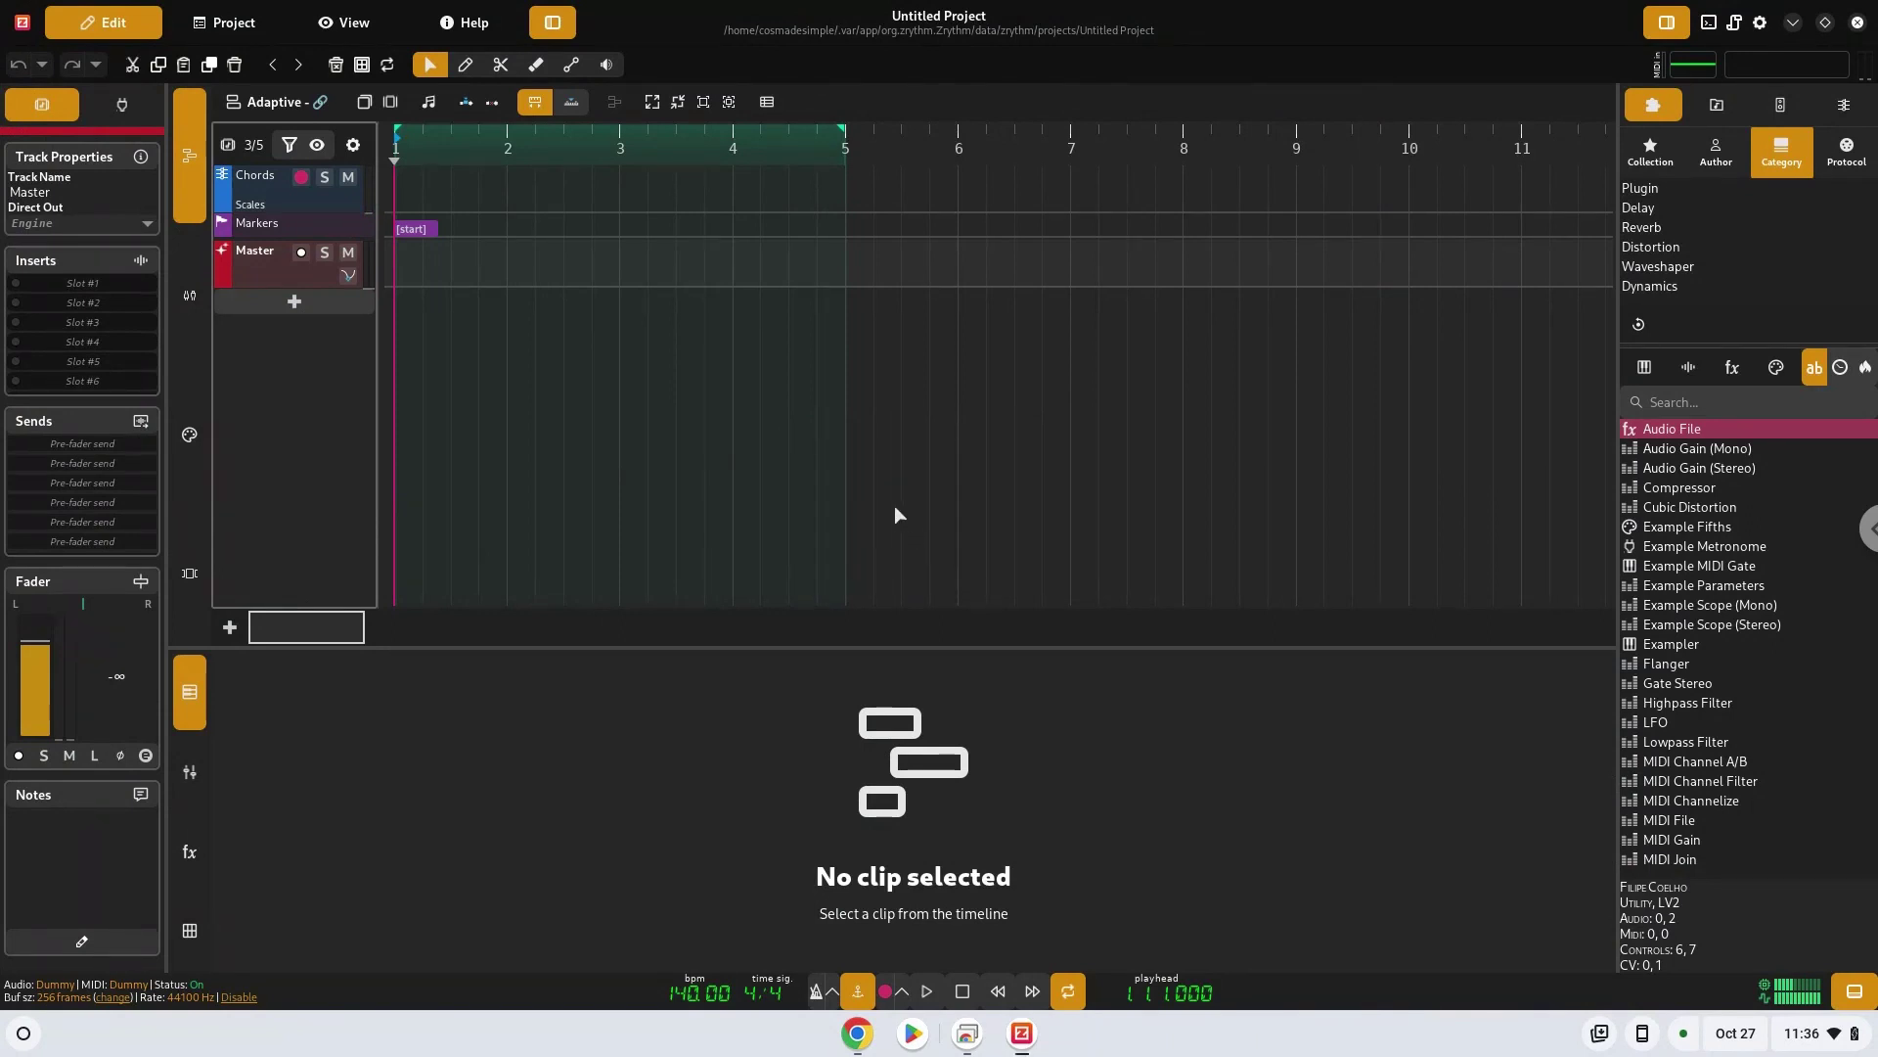
left_click(470, 26)
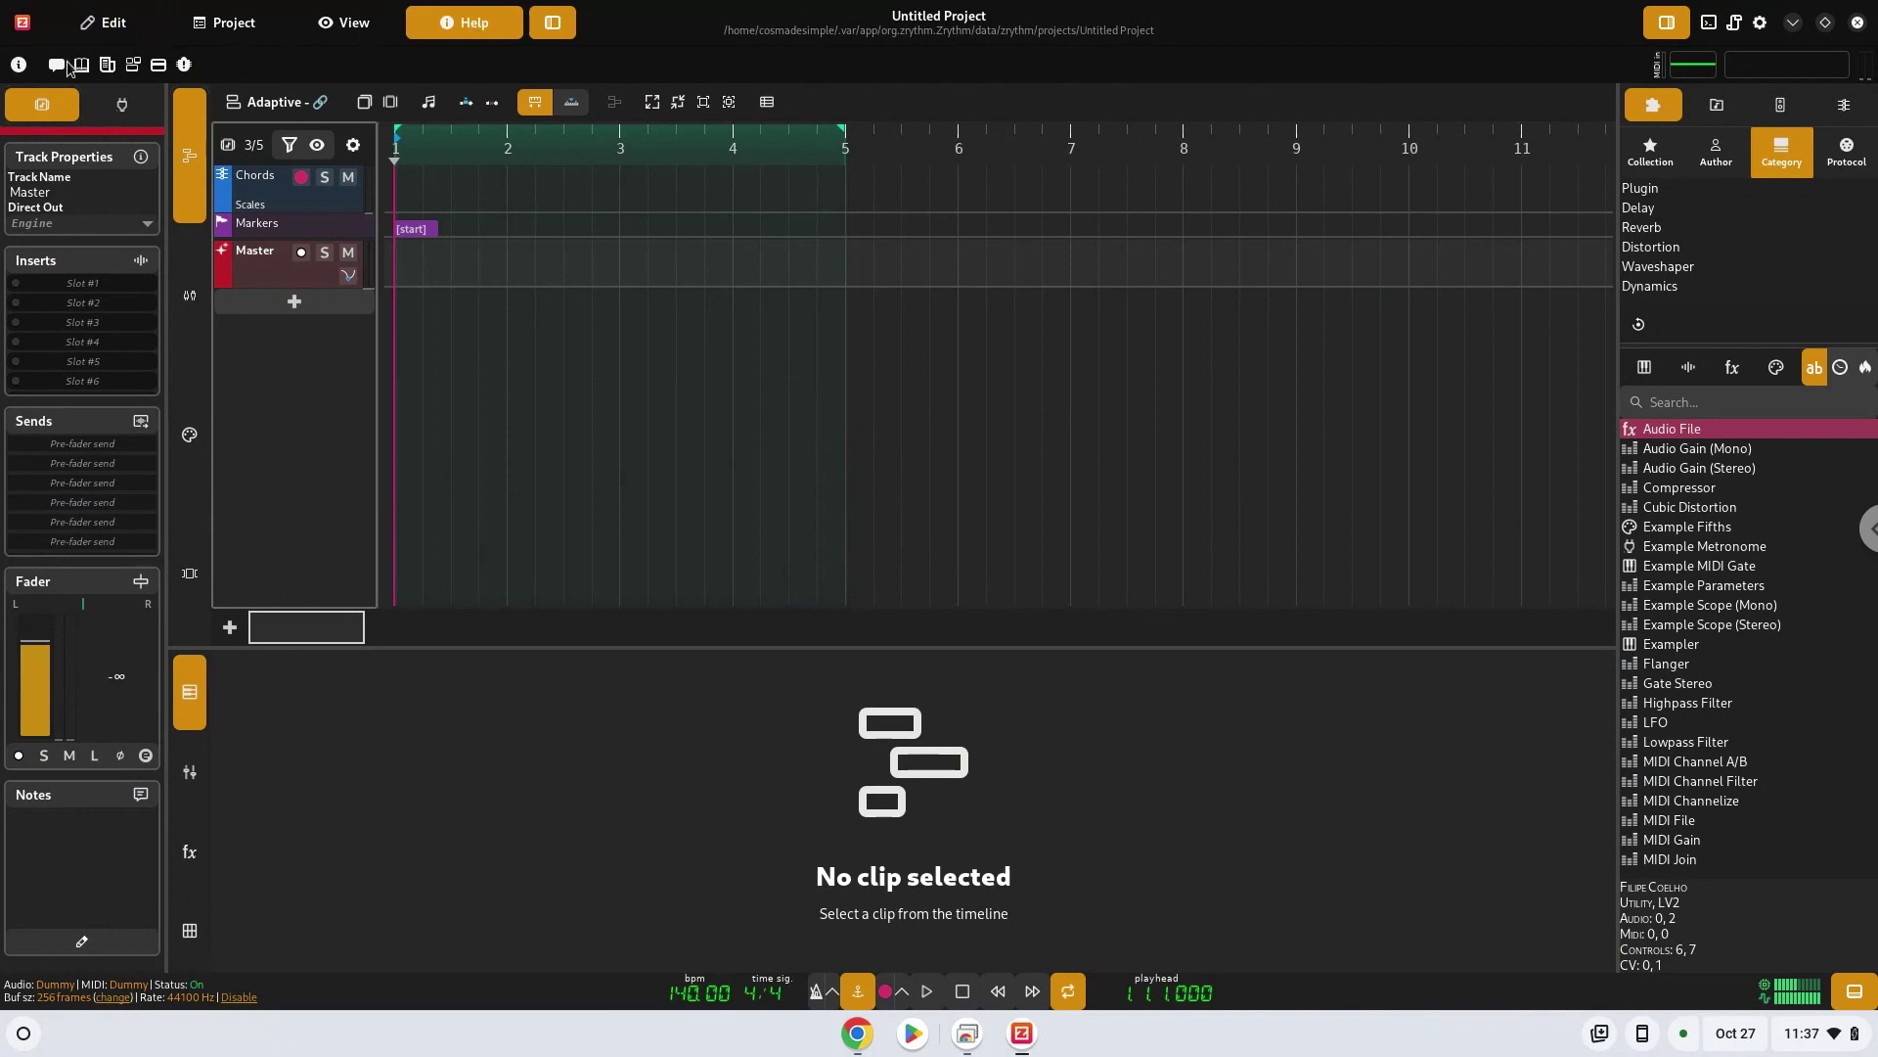
left_click(19, 64)
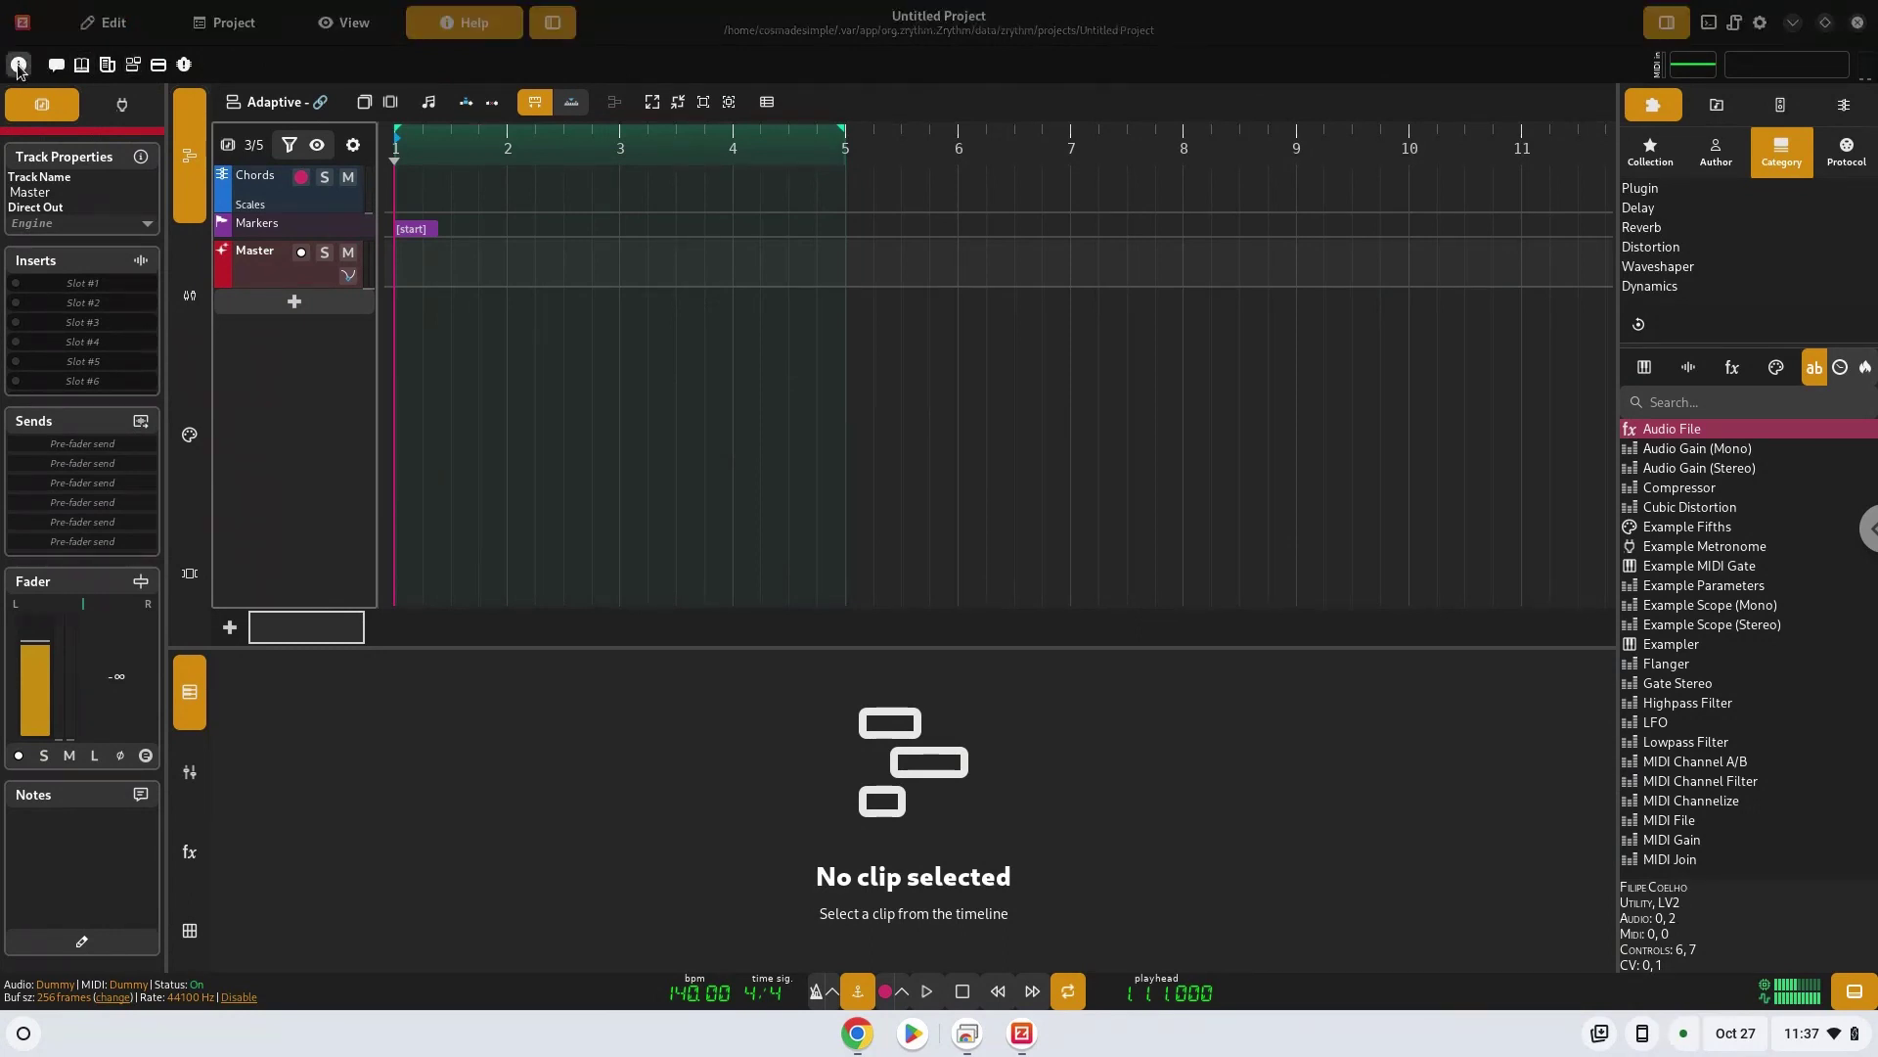